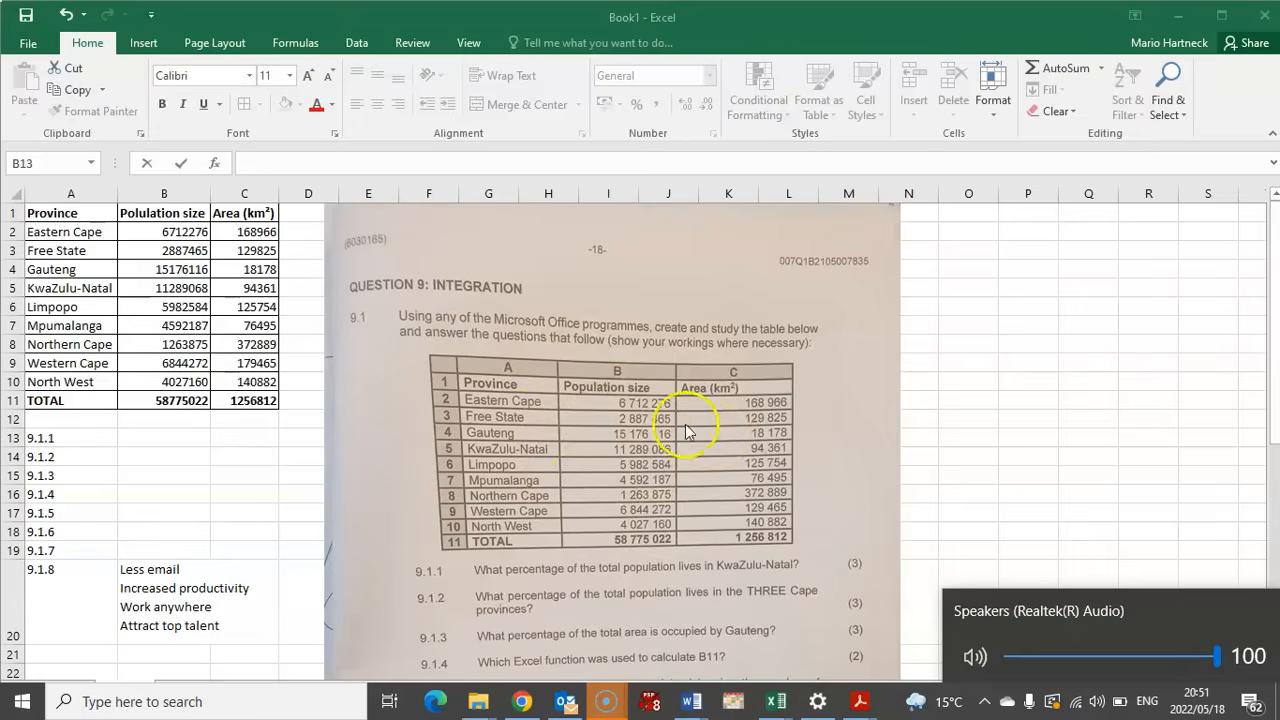
Examine the KwaZulu-Natal row among the provinces to locate its population figure for question 9.1.1
click(69, 211)
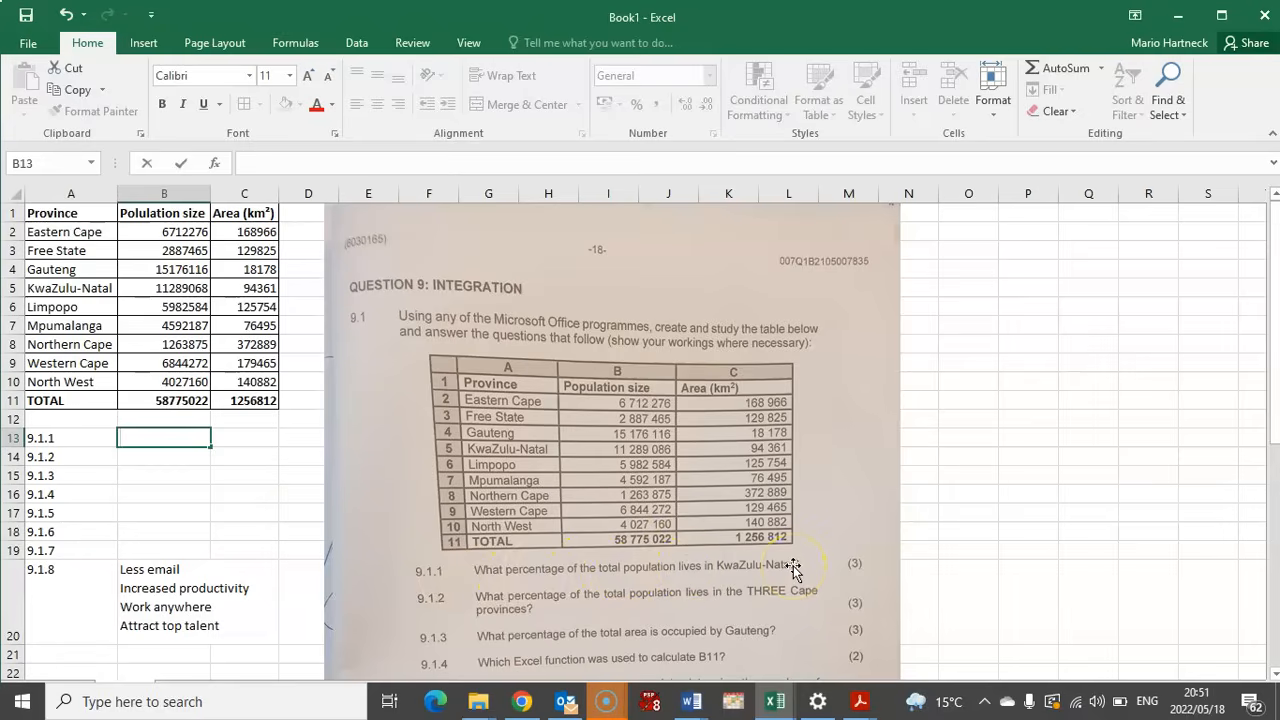
click(14, 288)
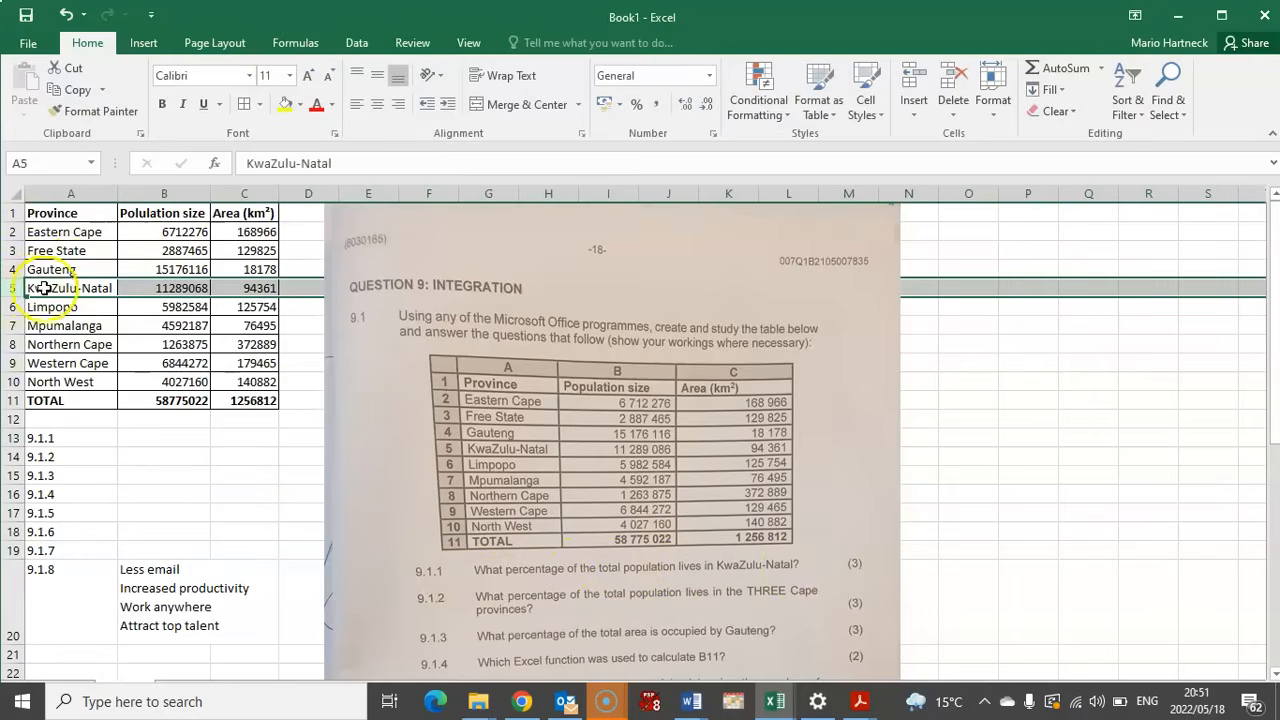
click(157, 288)
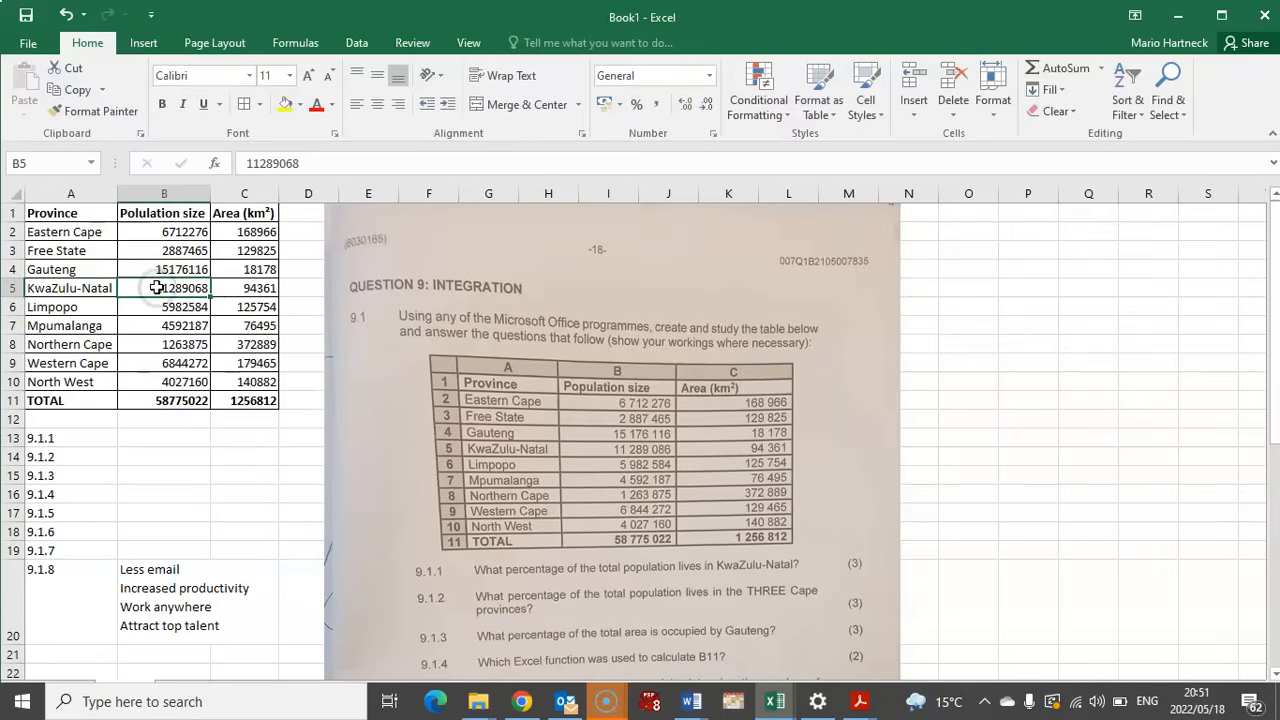
click(245, 288)
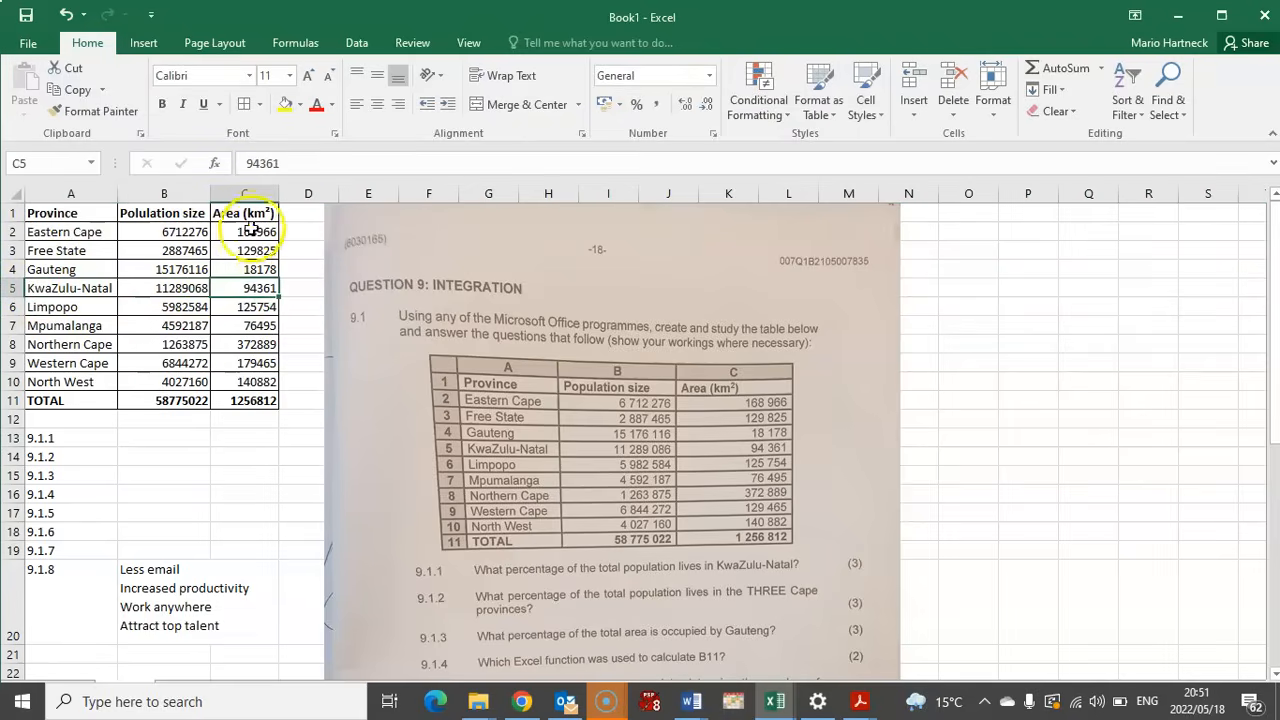
click(185, 288)
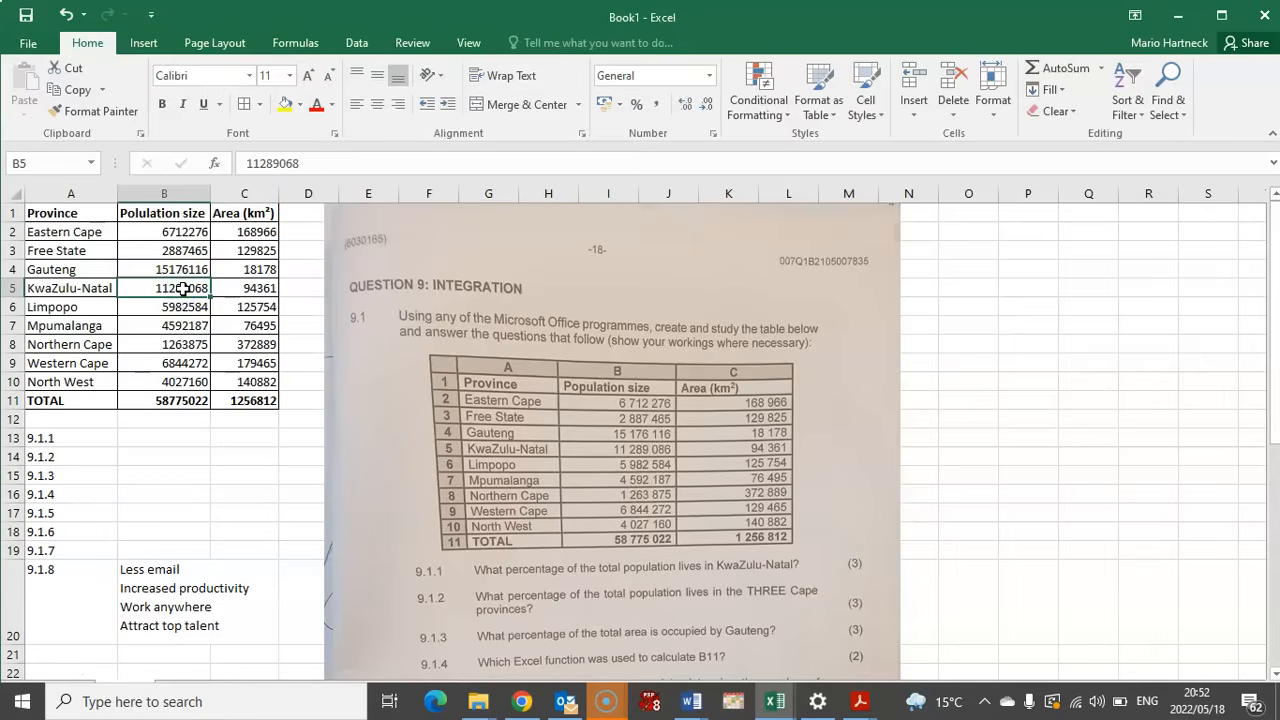
click(58, 238)
drag(58, 238, 70, 392)
click(92, 288)
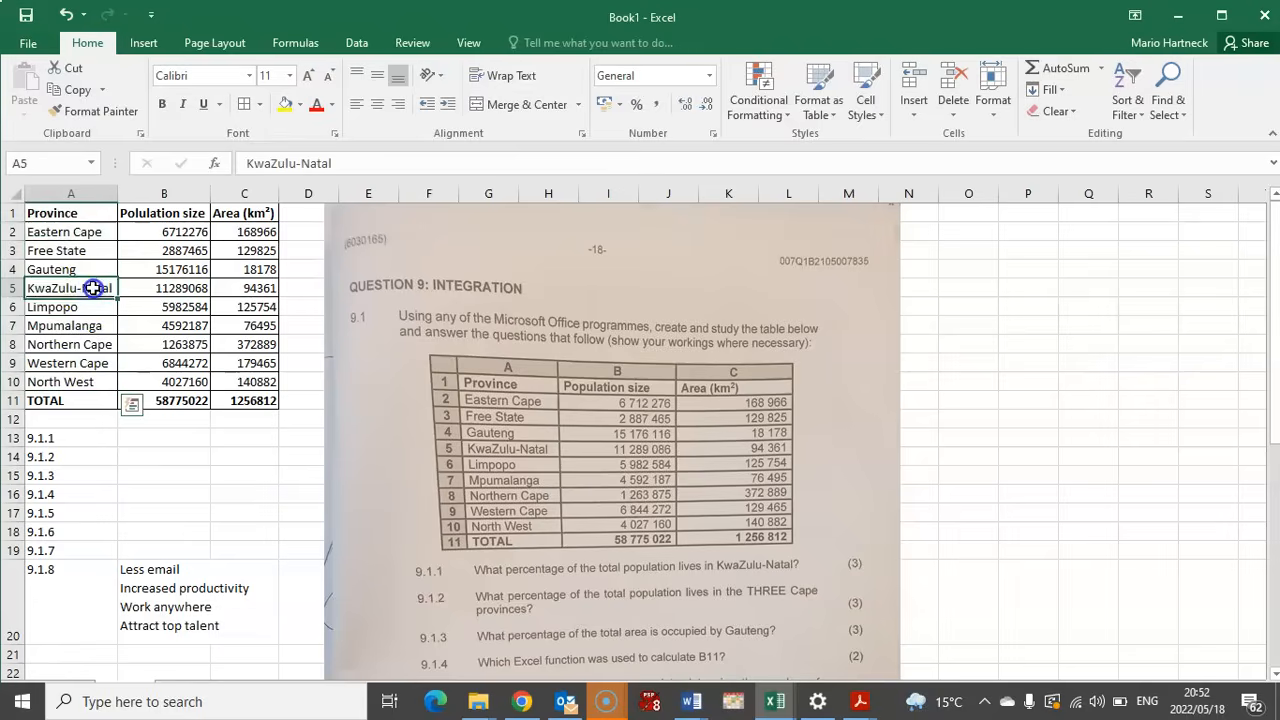
click(167, 288)
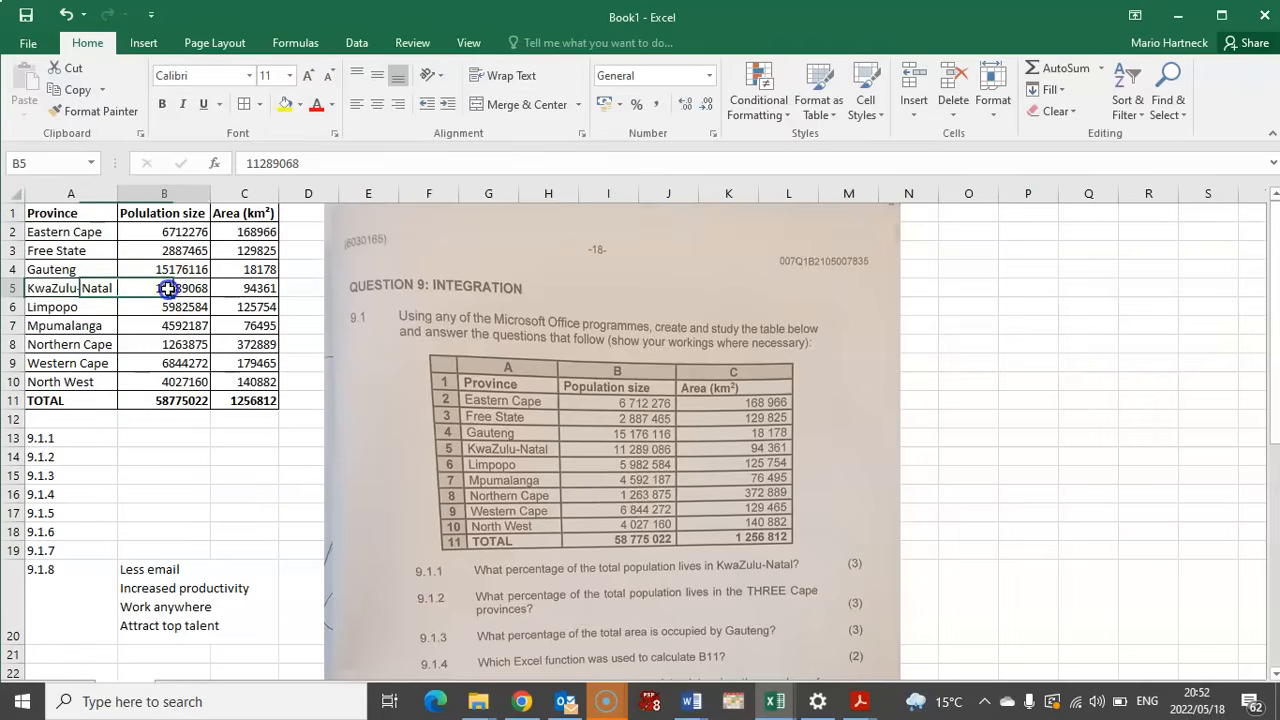
Compare KwaZulu-Natal's population in B5 with the total population in B11, reviewing the provincial figures that make up the total
click(174, 400)
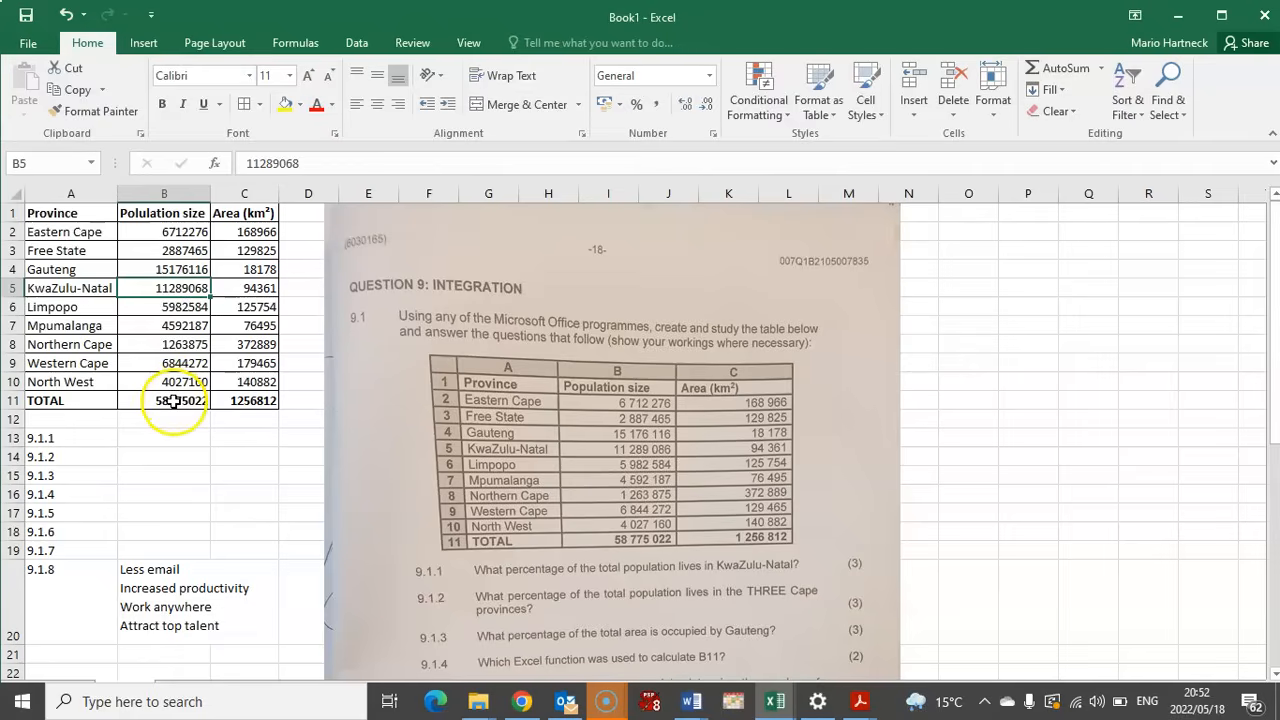
click(182, 237)
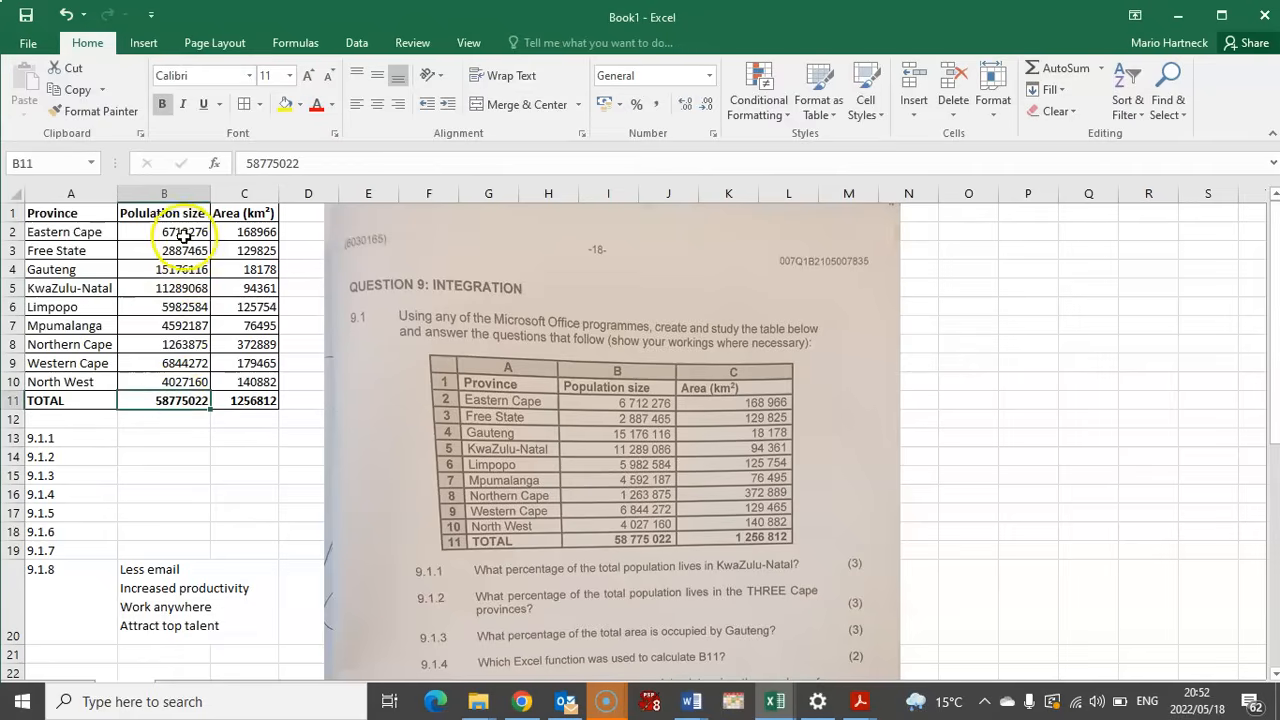
drag(182, 237, 180, 385)
click(182, 398)
click(214, 455)
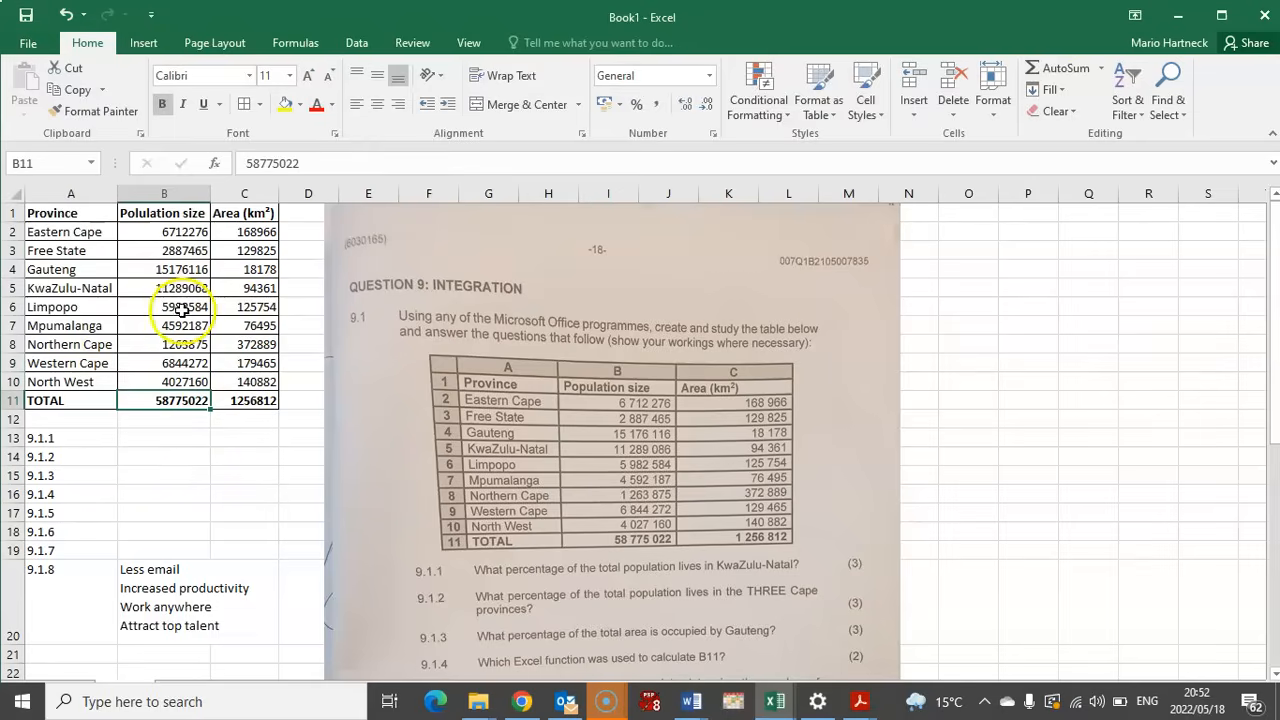
click(207, 494)
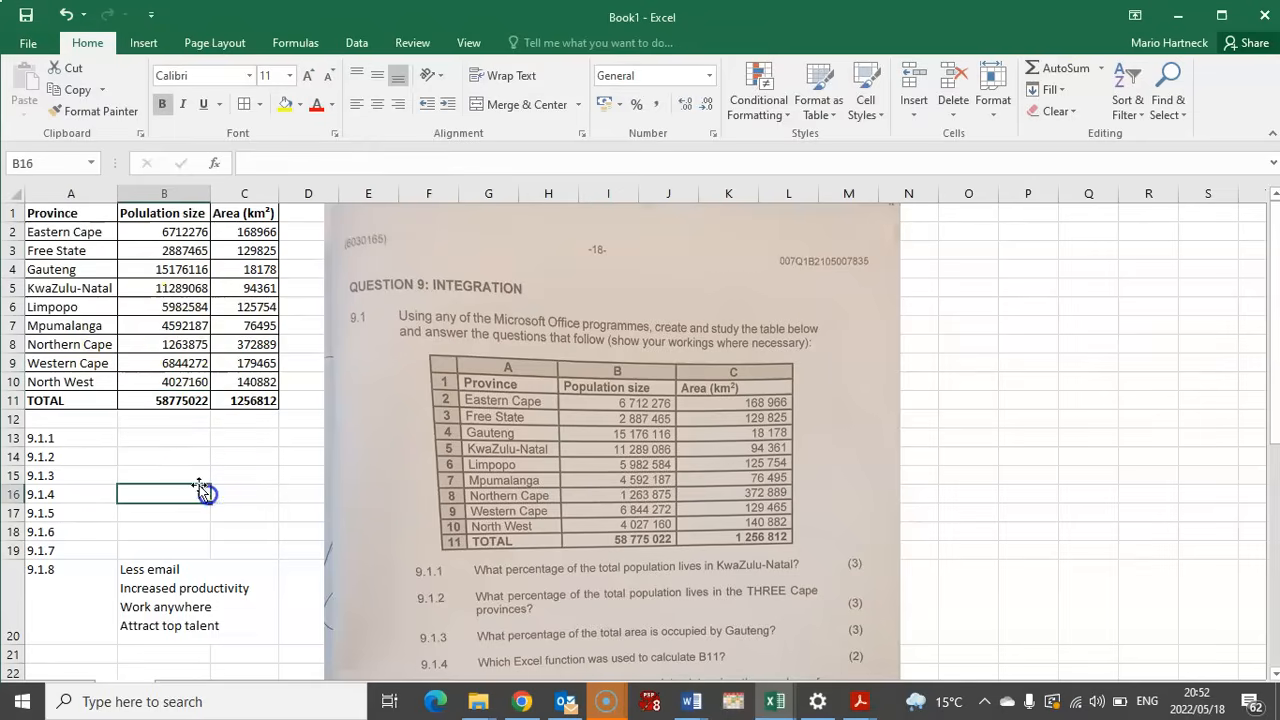
click(179, 399)
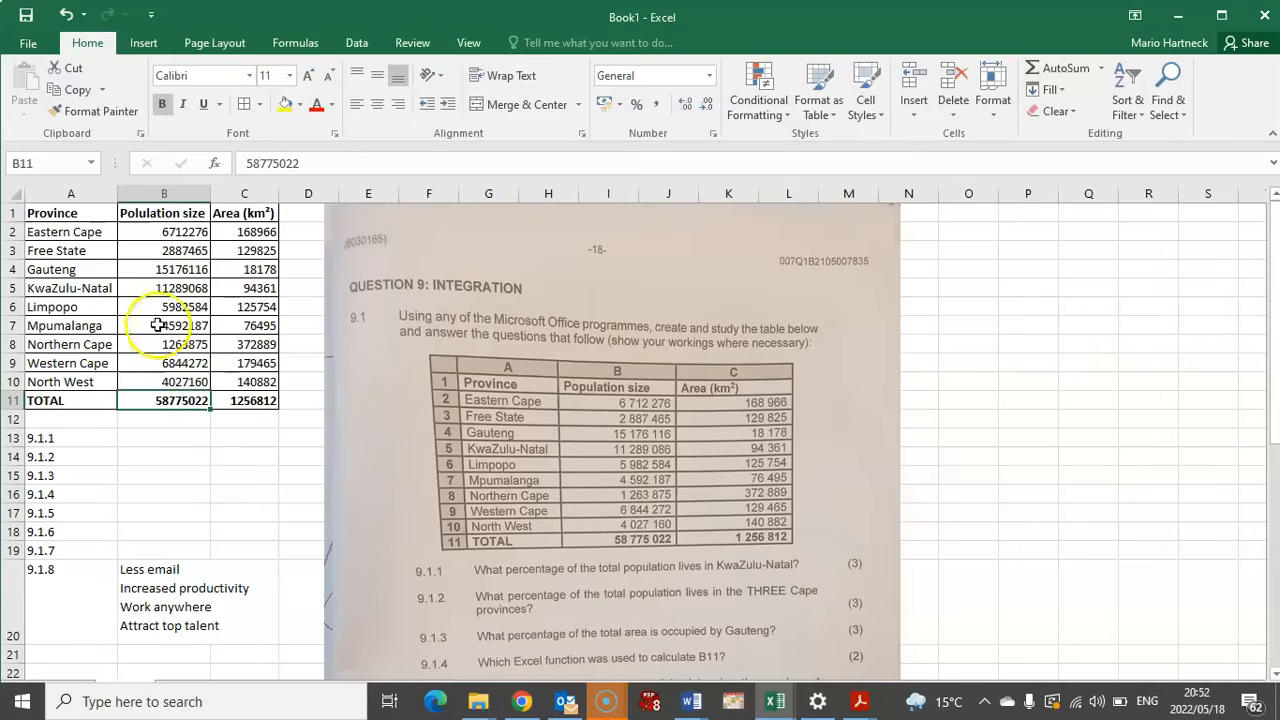
click(187, 287)
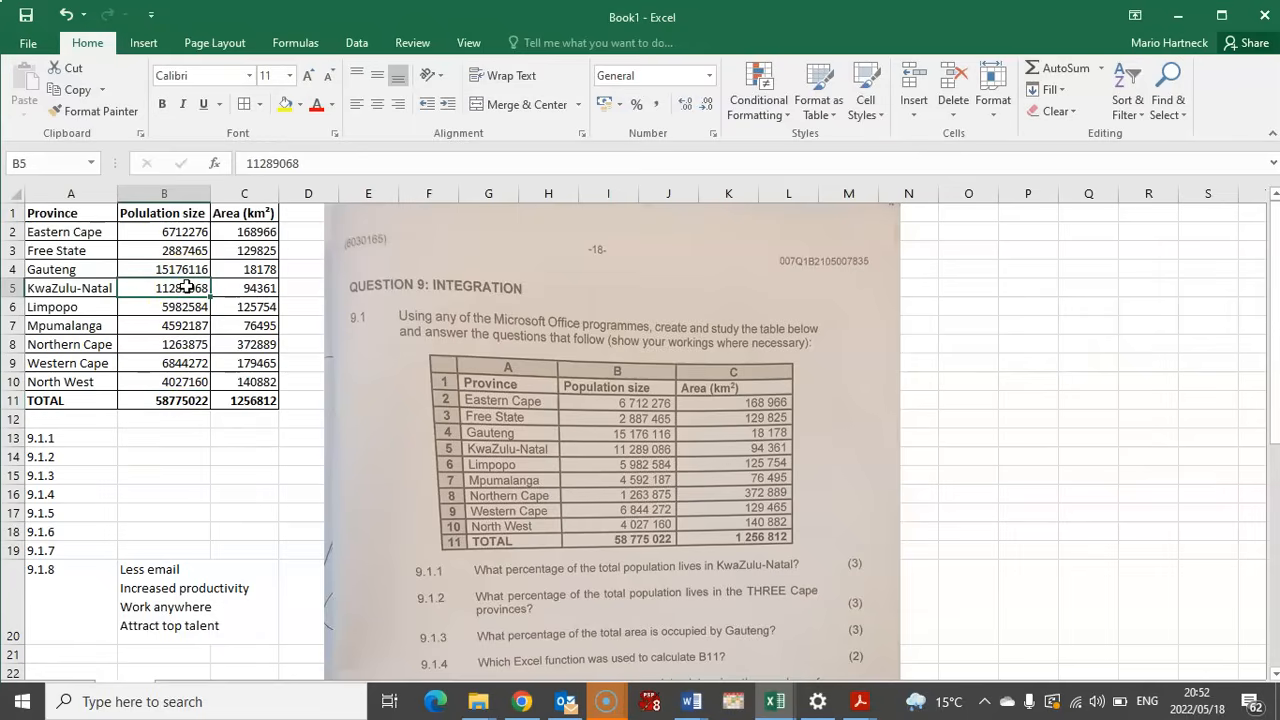
click(161, 435)
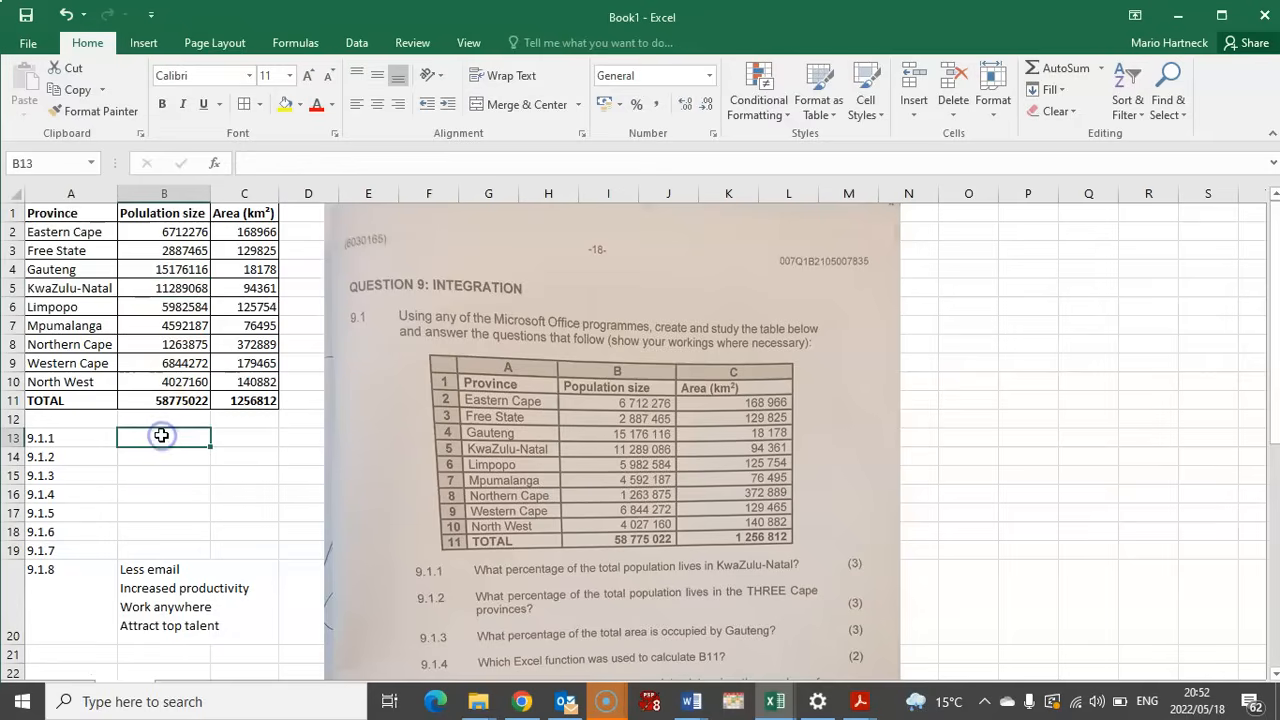
click(178, 288)
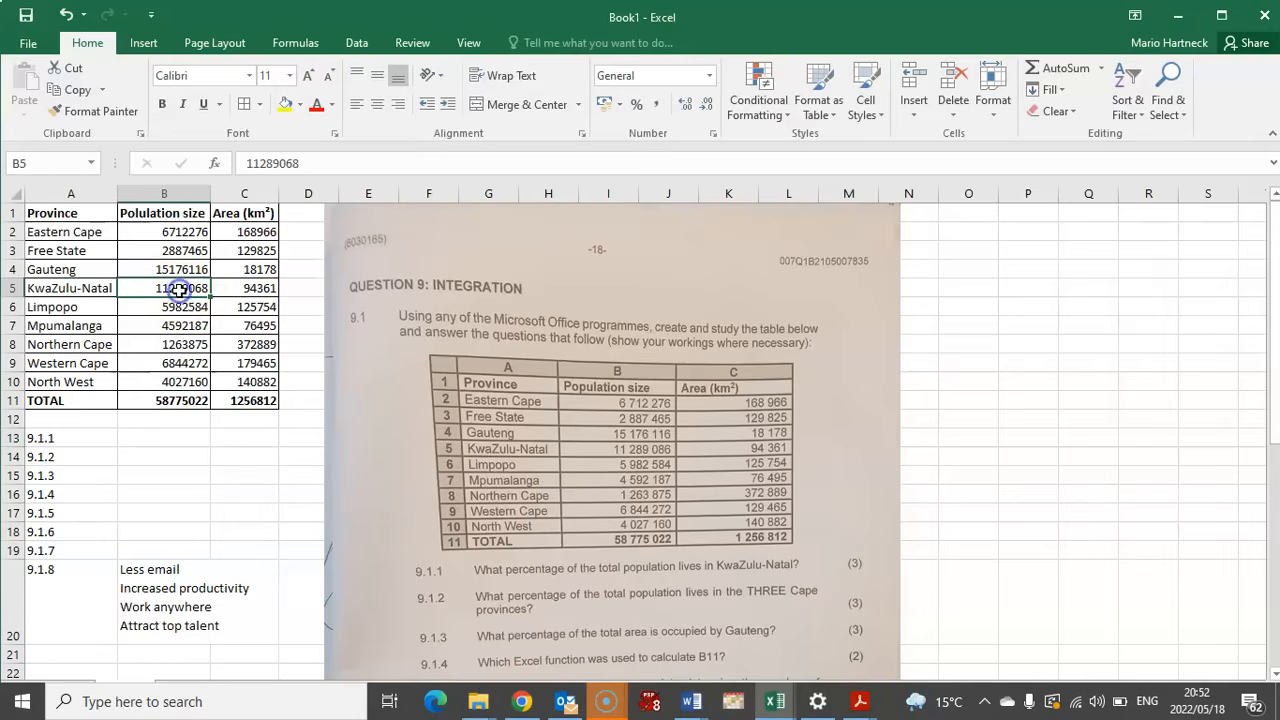
click(175, 401)
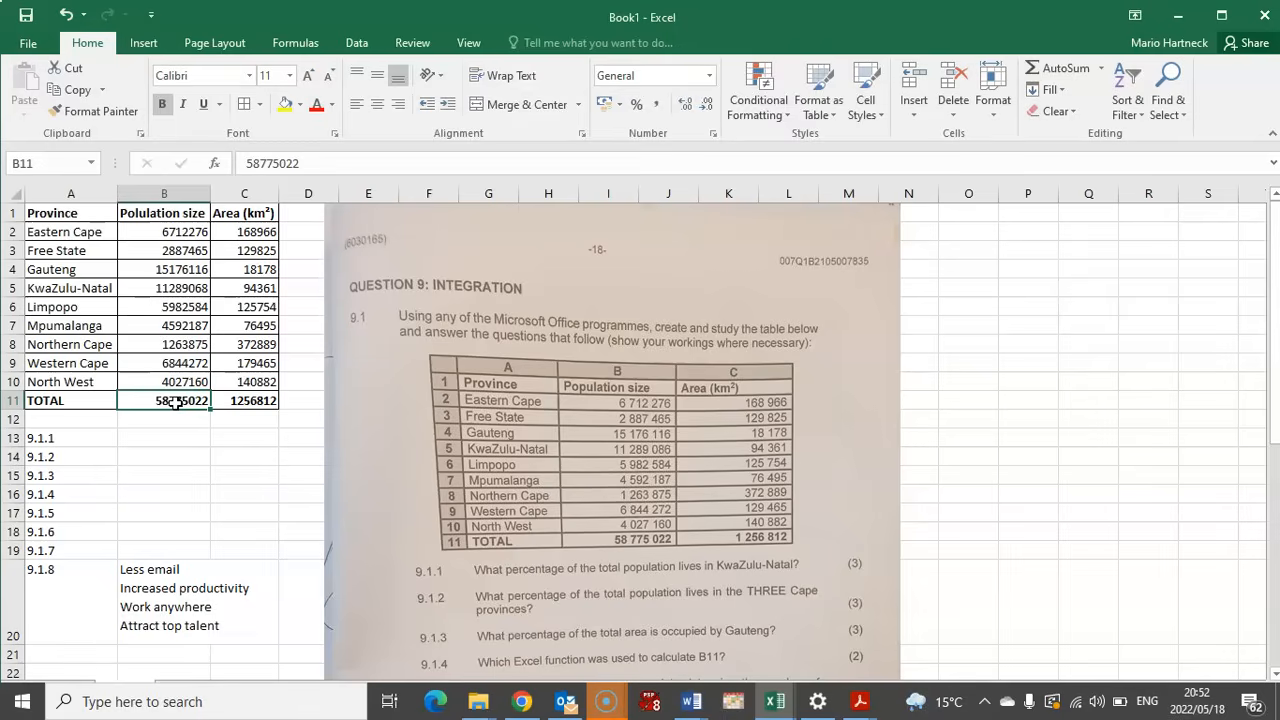
click(183, 288)
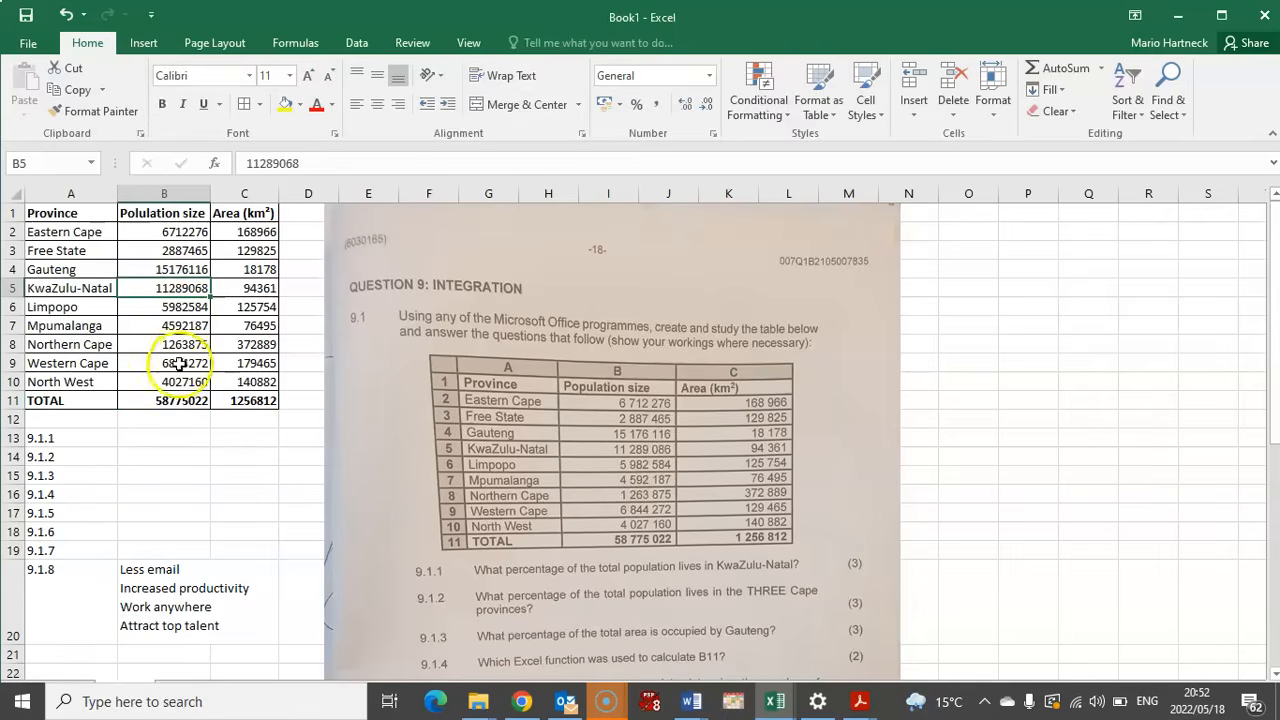
click(178, 401)
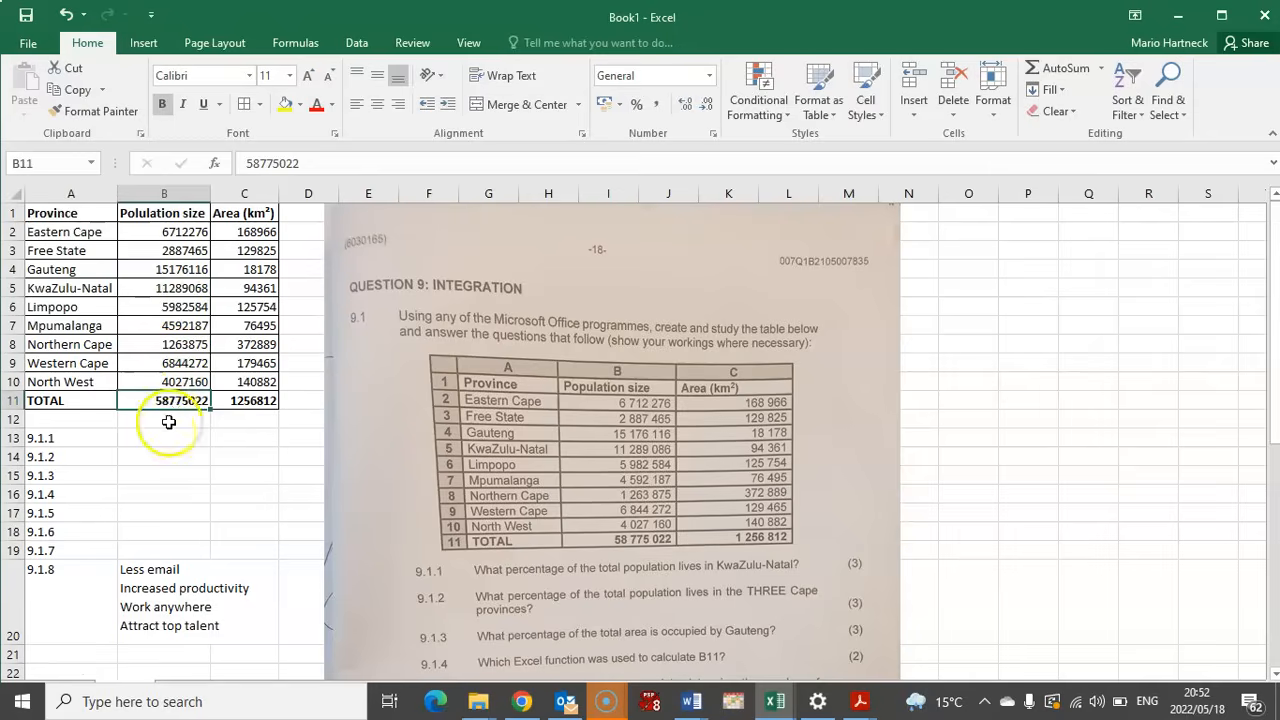
Enter the formula =B5/B11 in cell B13 to calculate KwaZulu-Natal's share of the total population for 9.1.1
click(161, 435)
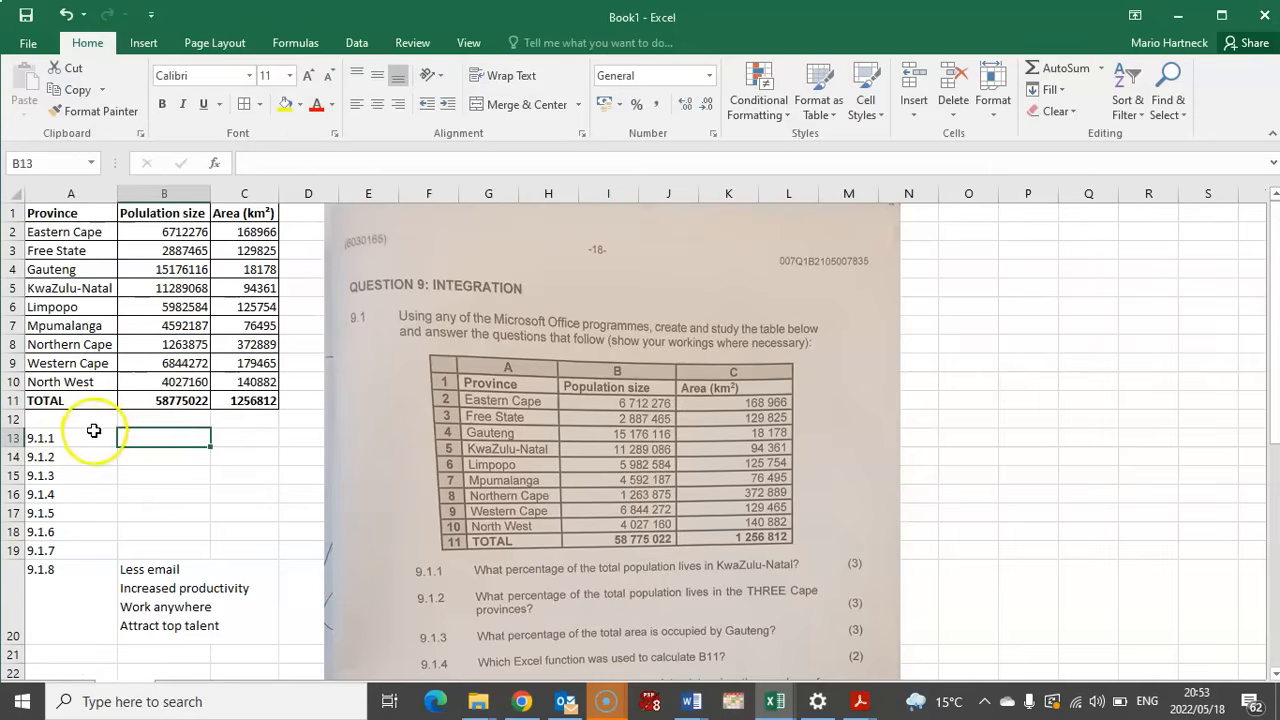
text(=)
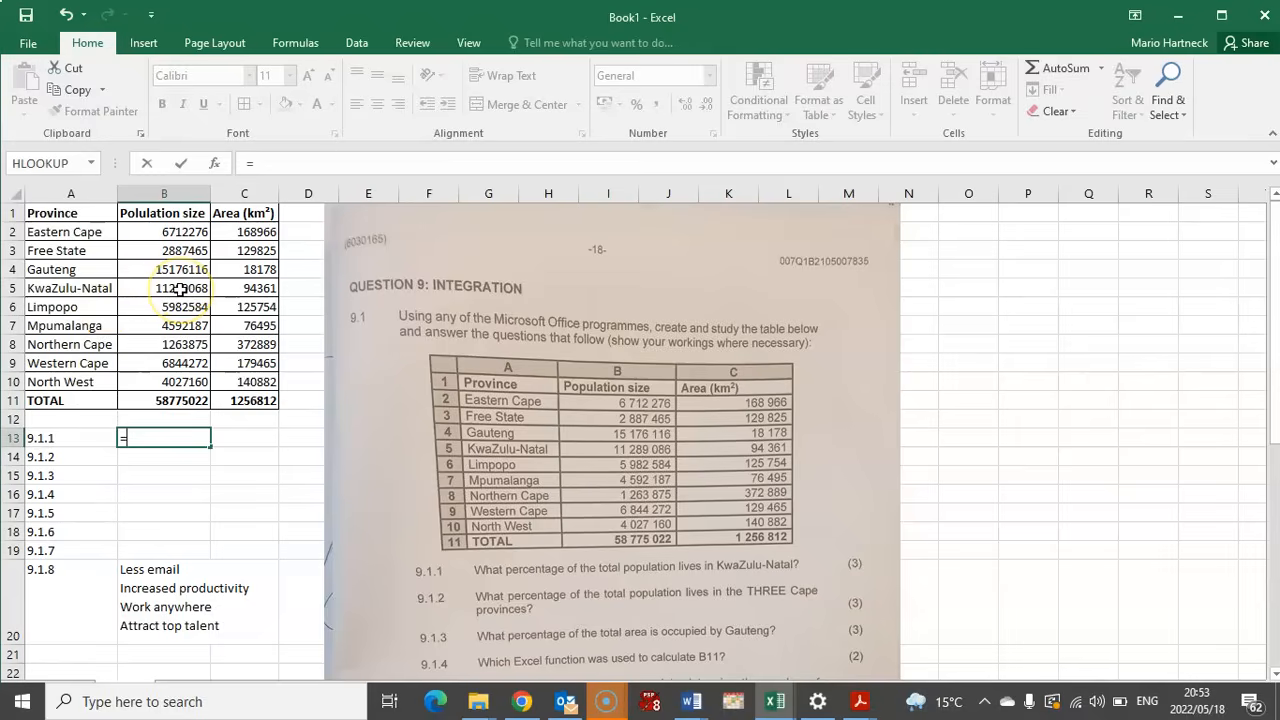
click(179, 288)
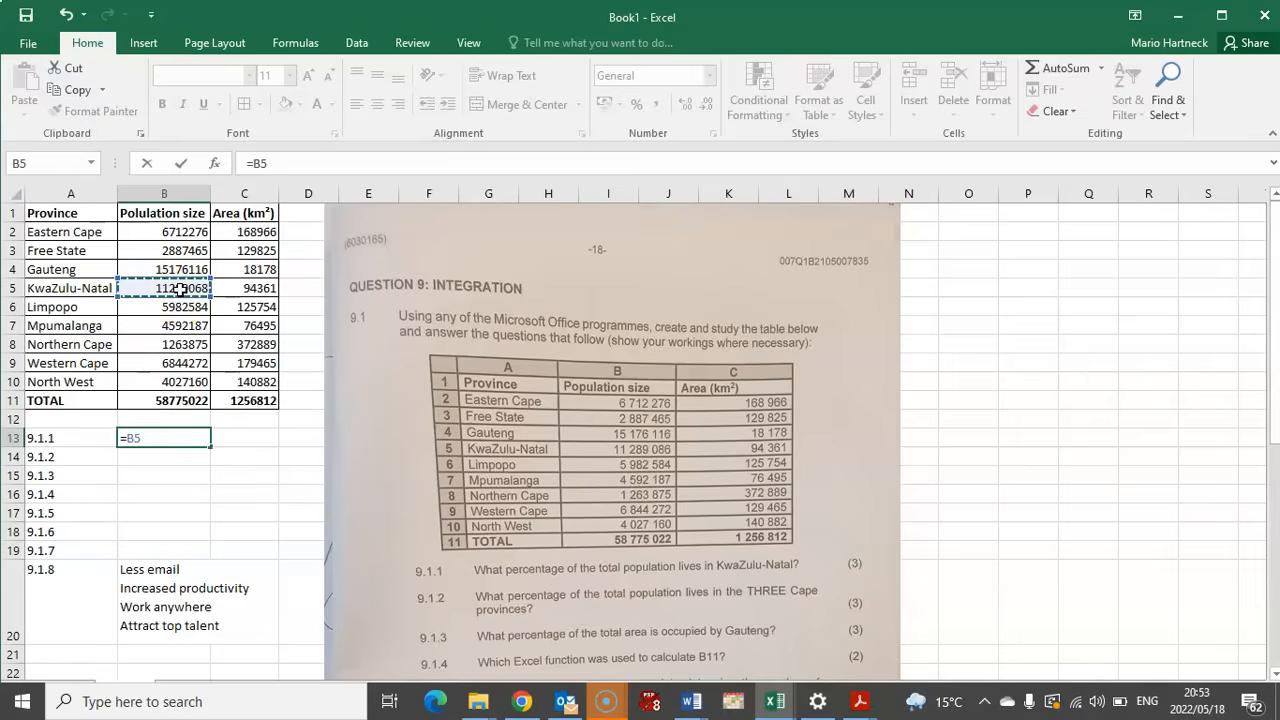
text(/)
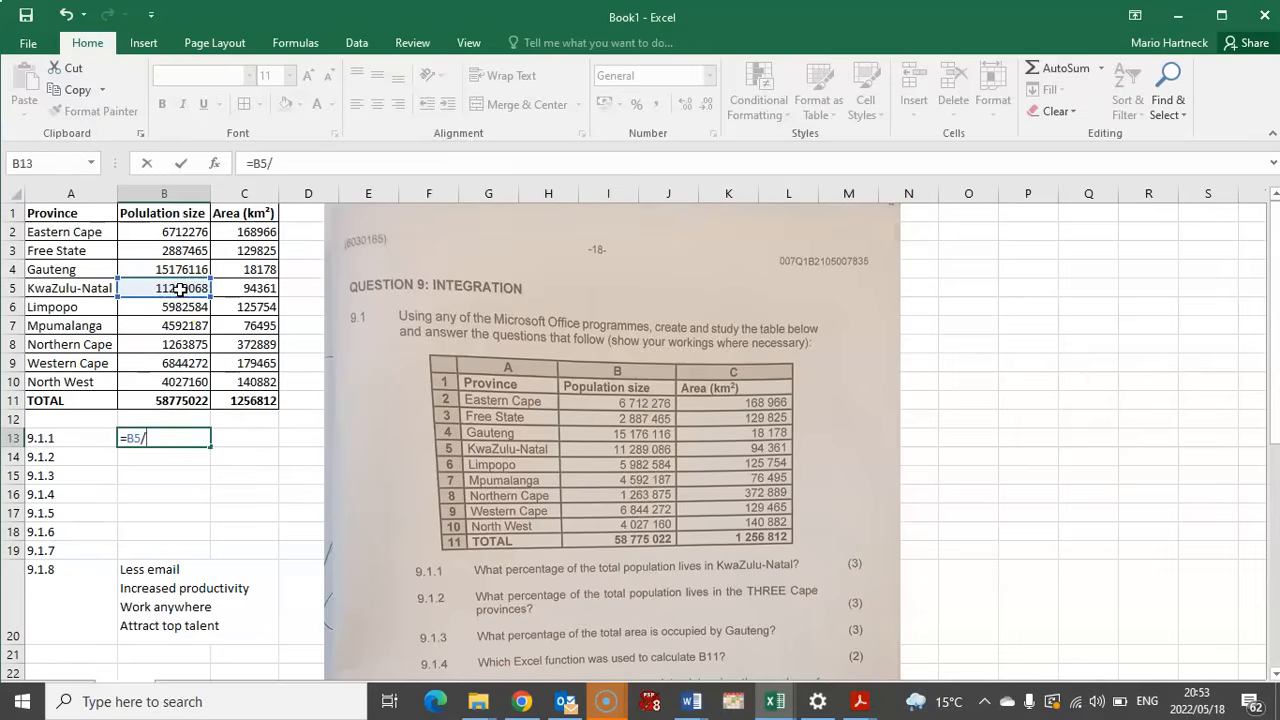
click(171, 400)
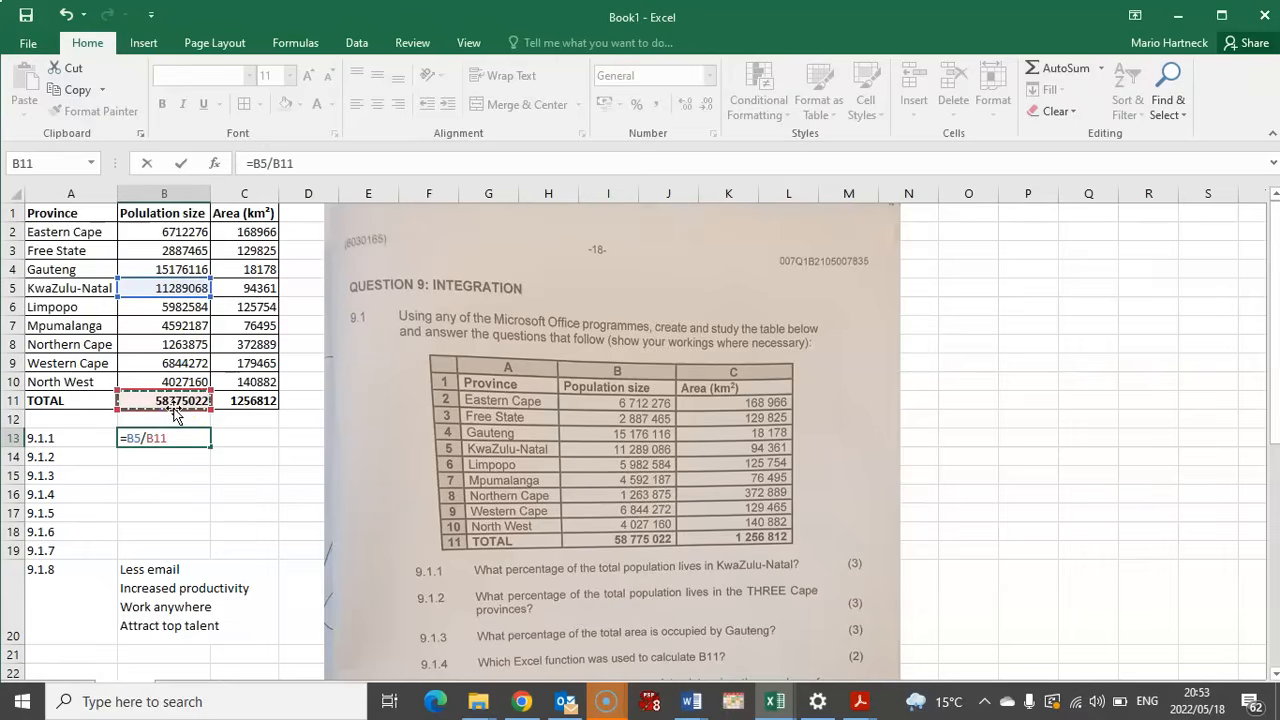
key(Return)
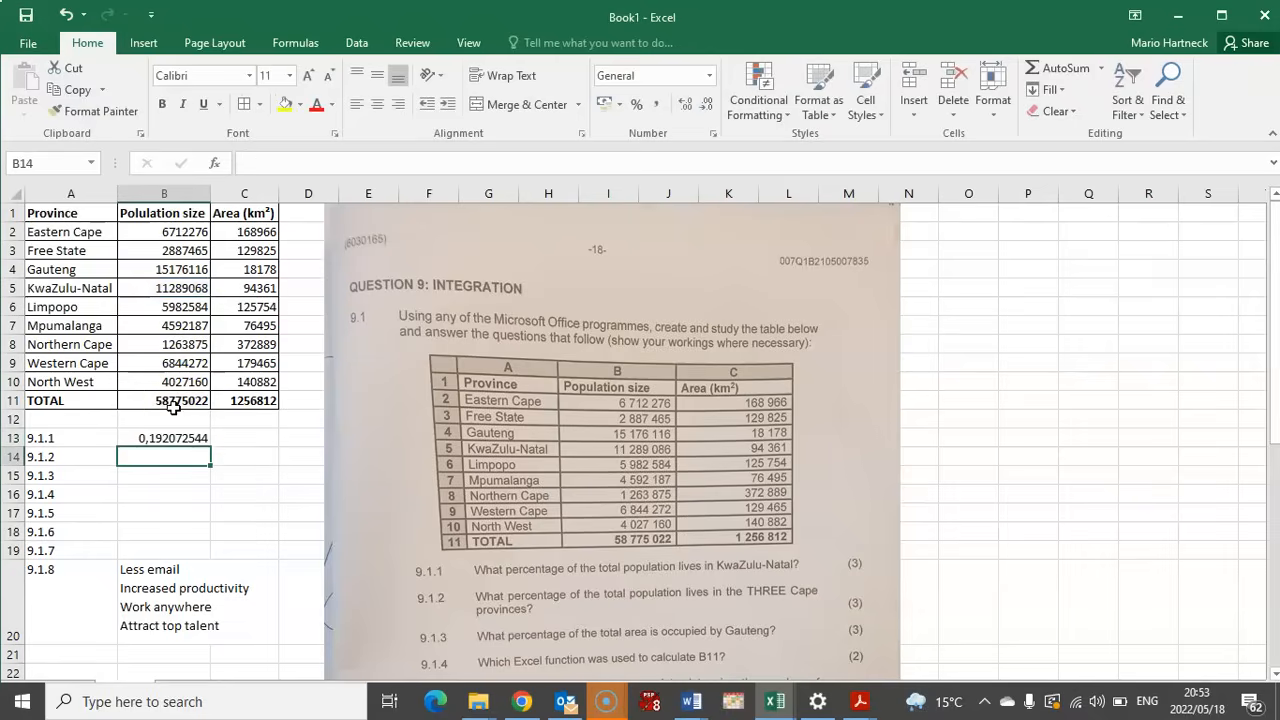
Format the 9.1.1 answer in cell B13 with the Percentage number format
click(173, 437)
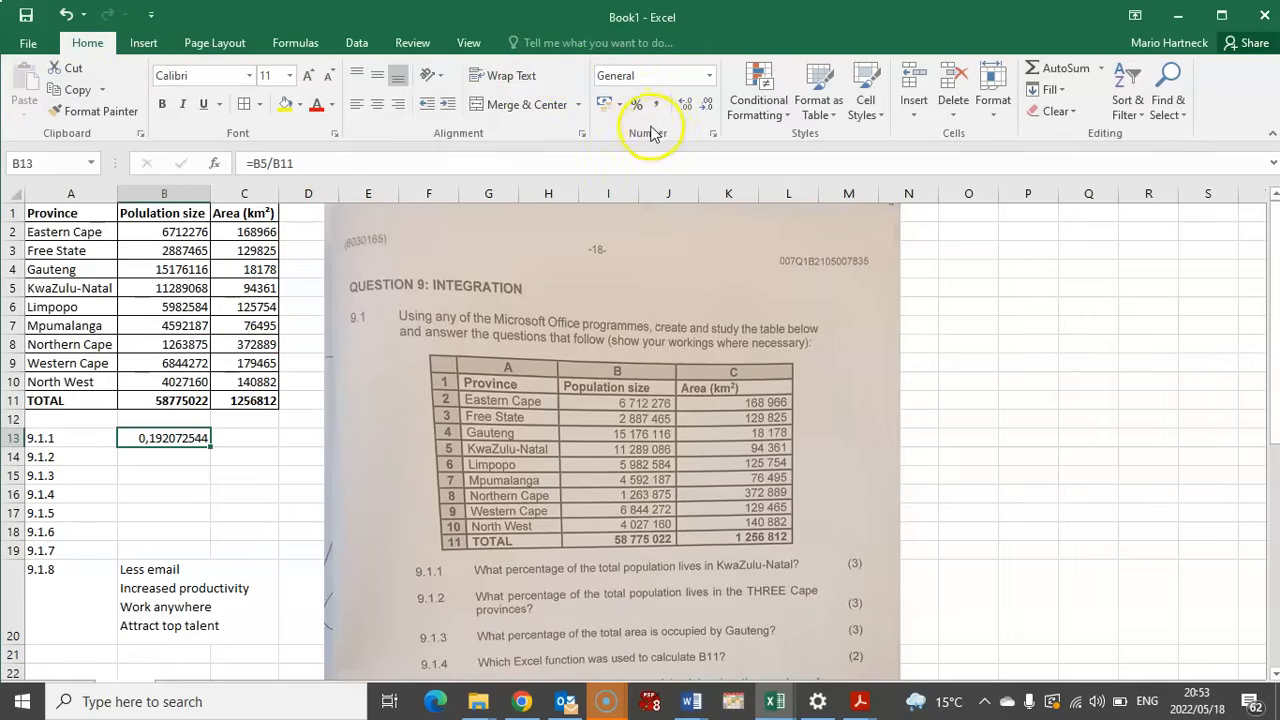
click(710, 76)
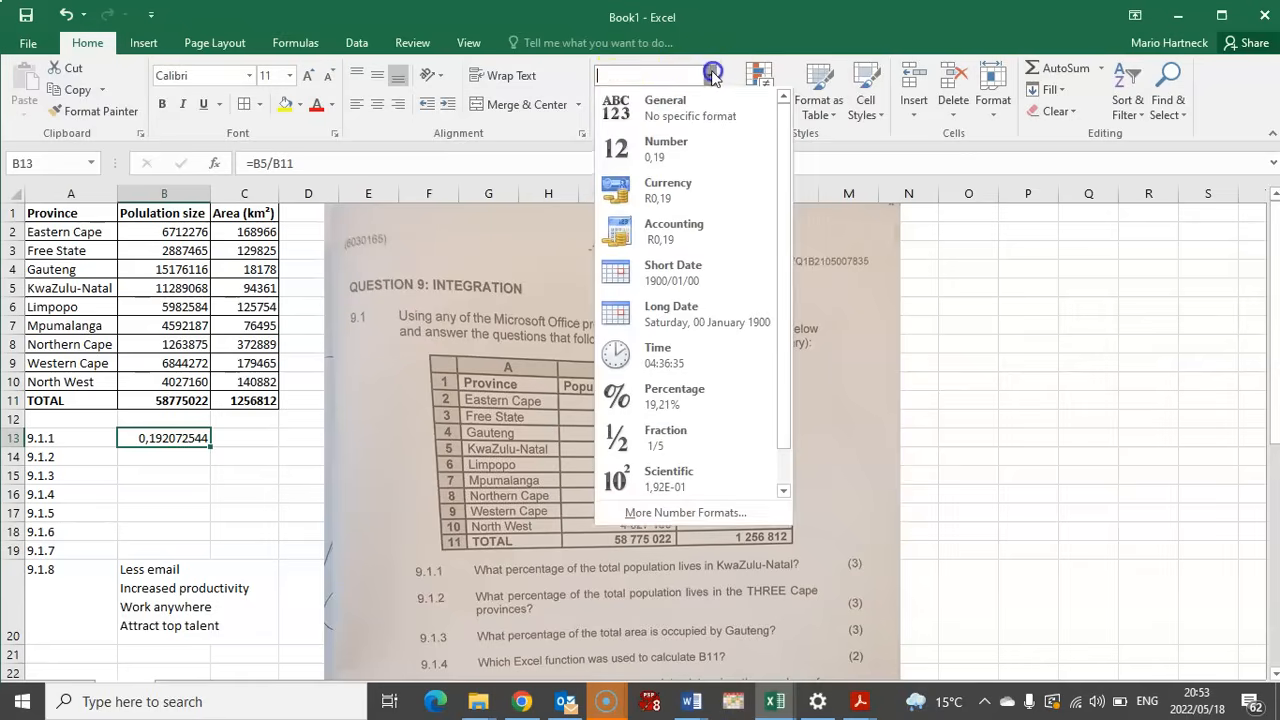
click(663, 398)
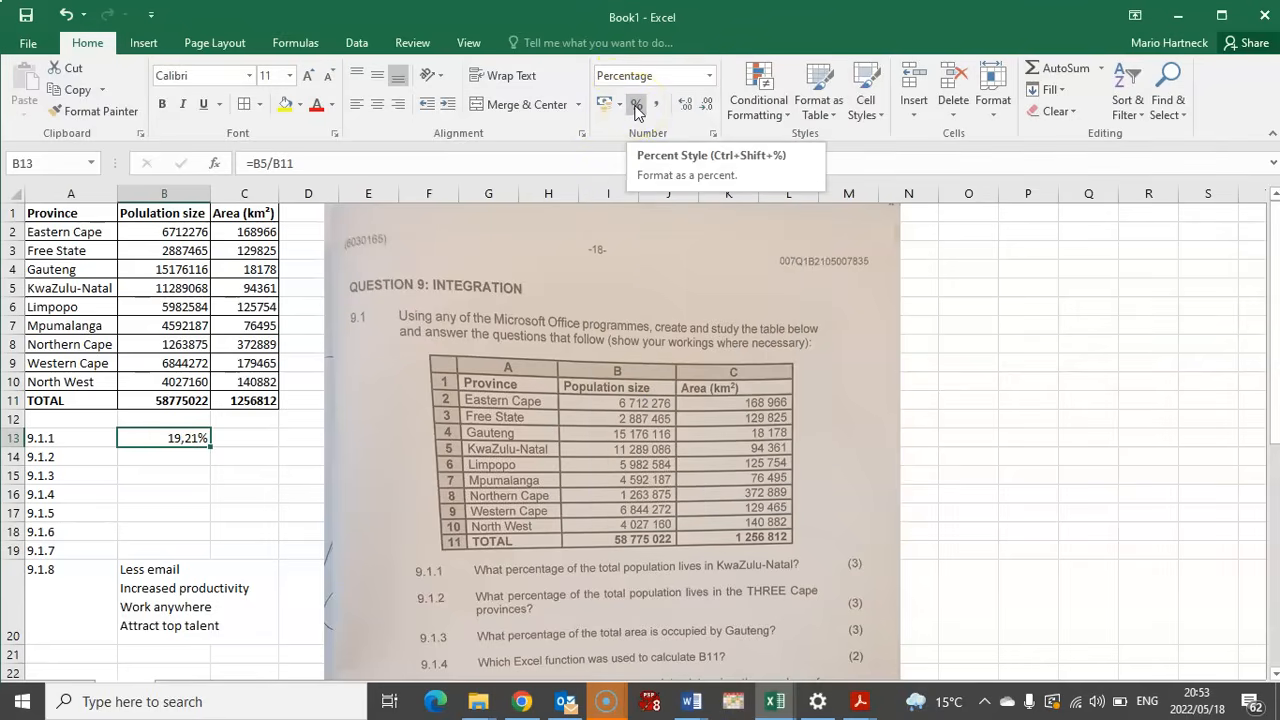
Reduce the percentage in cell B13 to zero decimal places
click(185, 437)
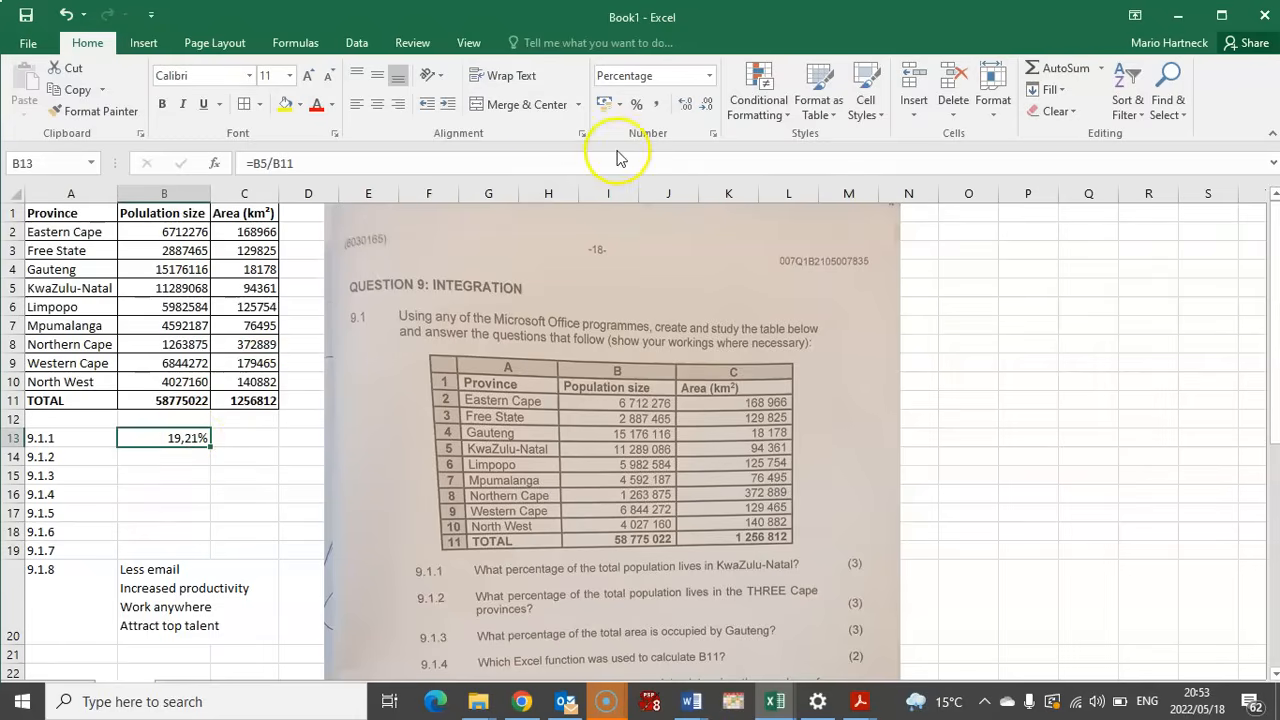
click(686, 108)
click(704, 110)
click(706, 110)
click(706, 110)
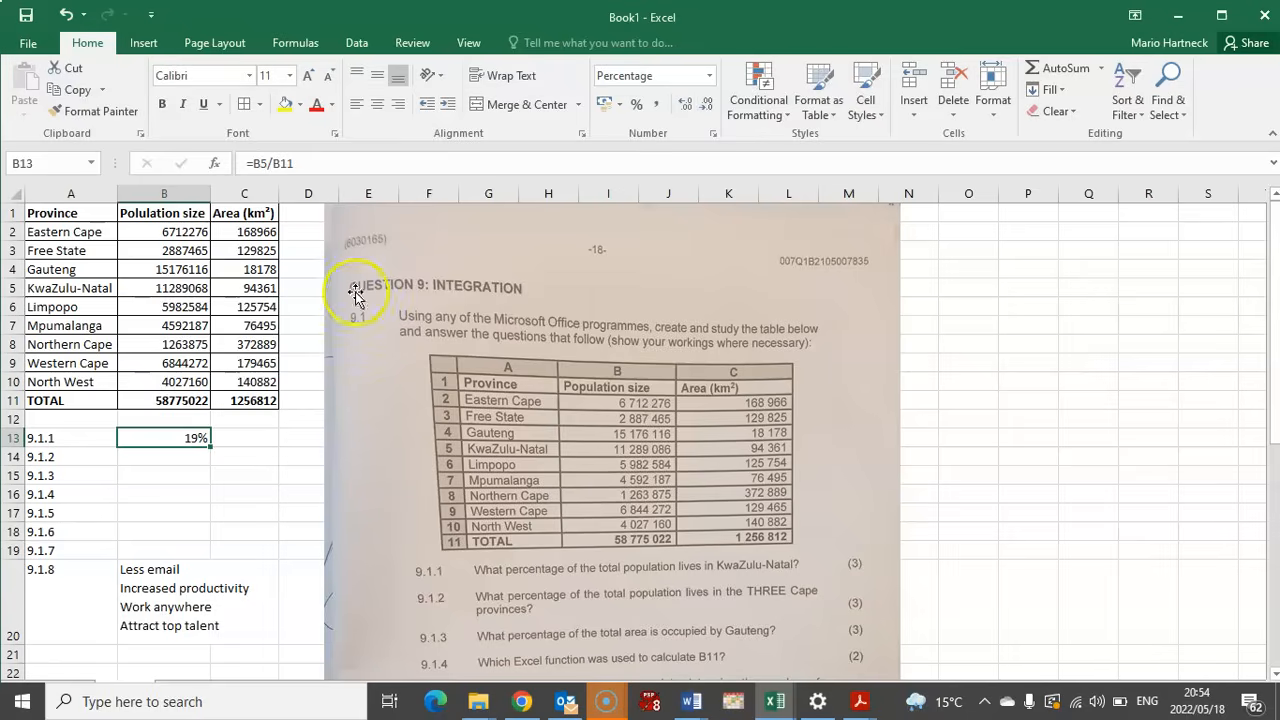
Review the Eastern, Northern and Western Cape populations in B2, B8 and B9 and the total population in B11 for 9.1.2
click(184, 460)
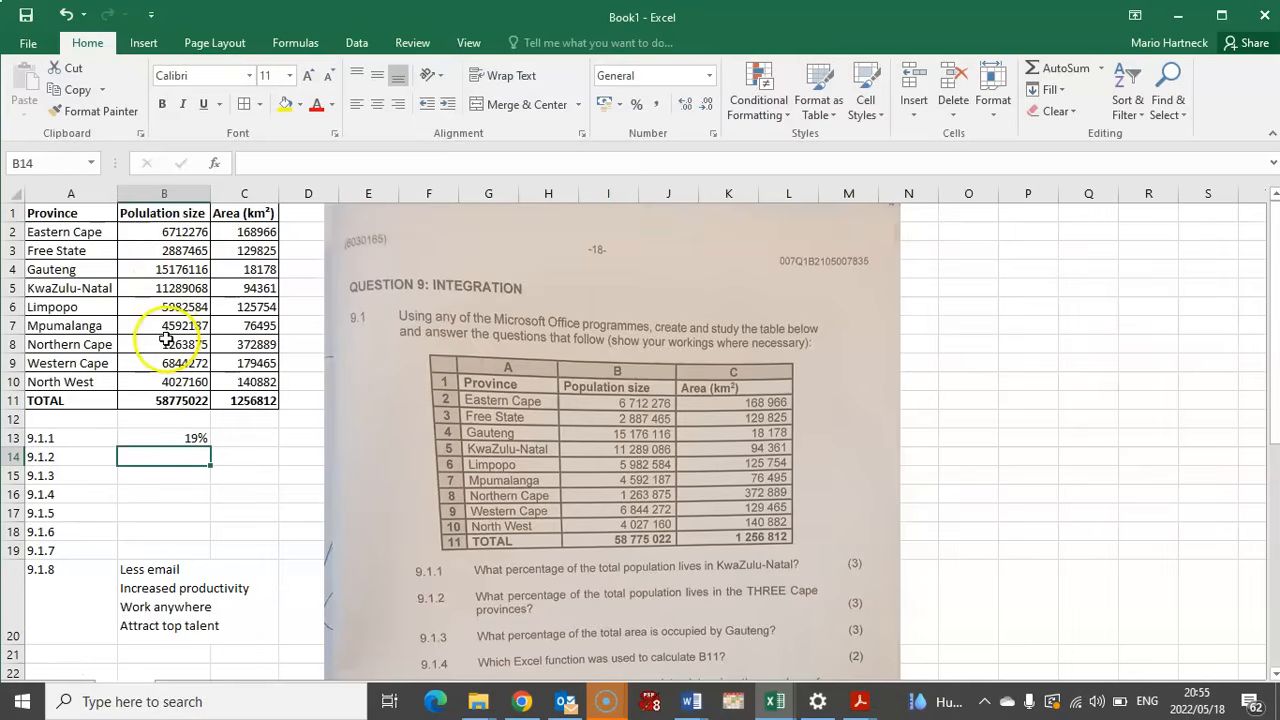
click(177, 232)
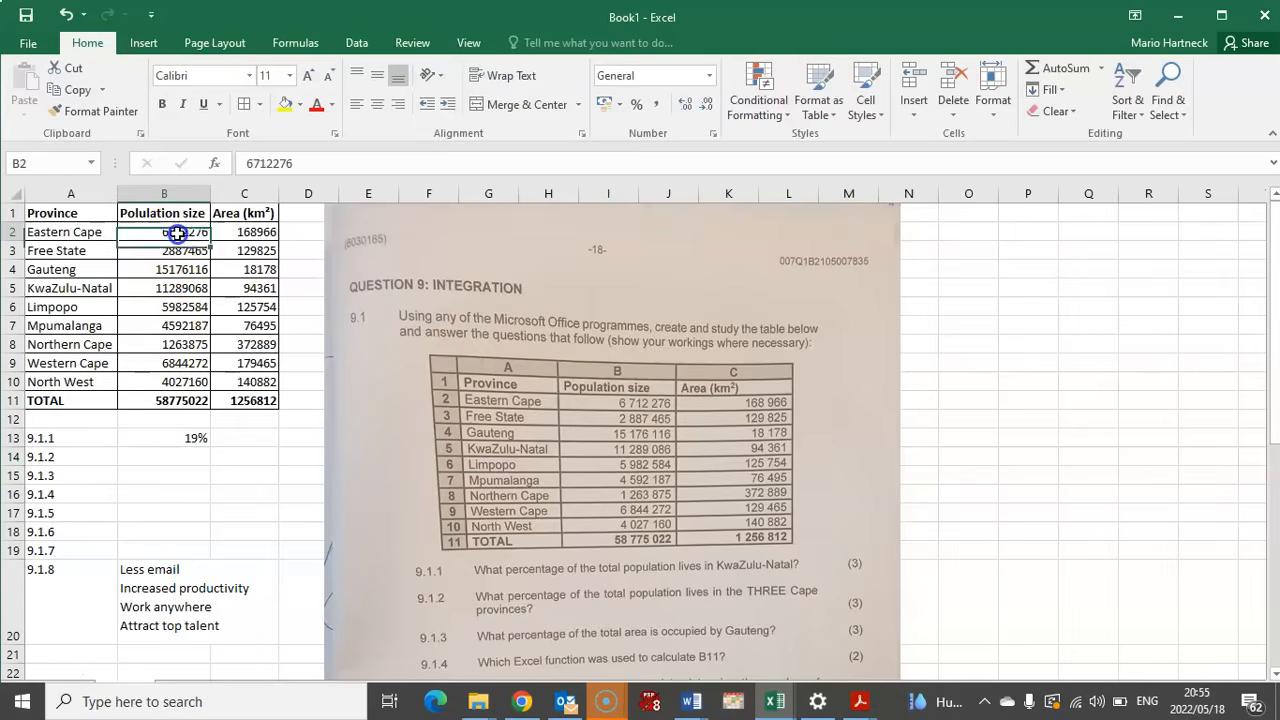
click(178, 344)
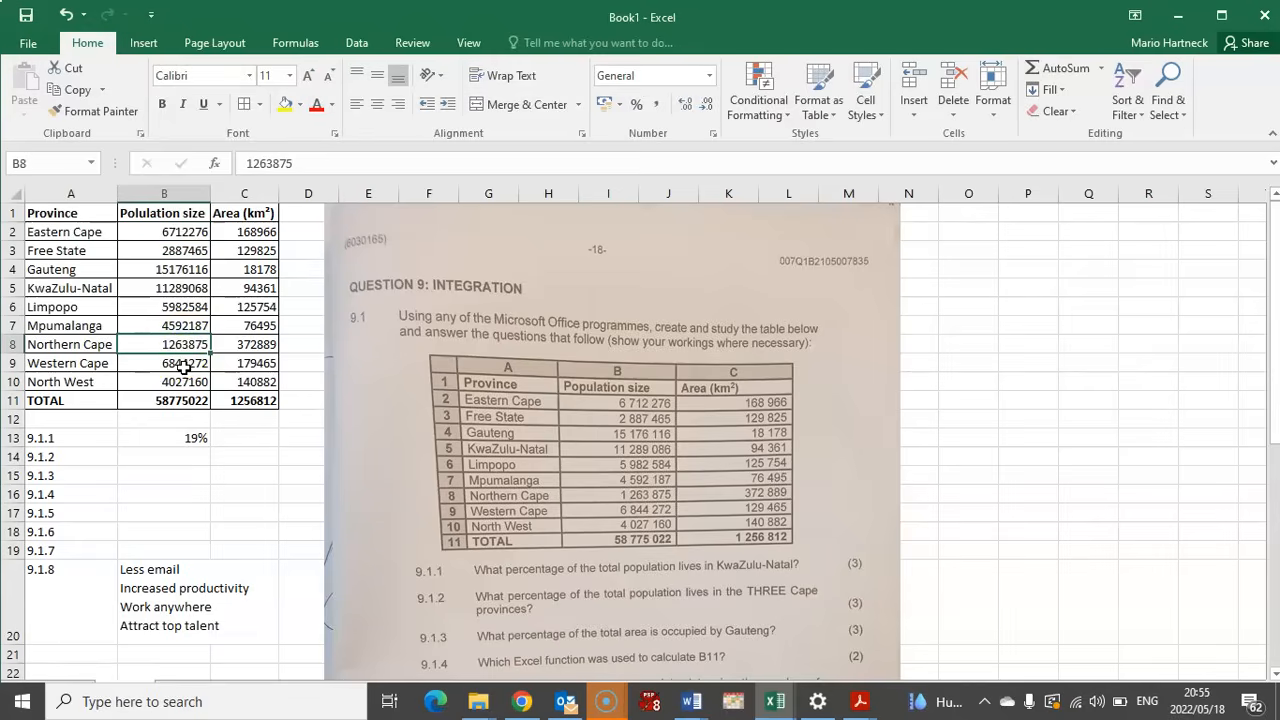
click(184, 366)
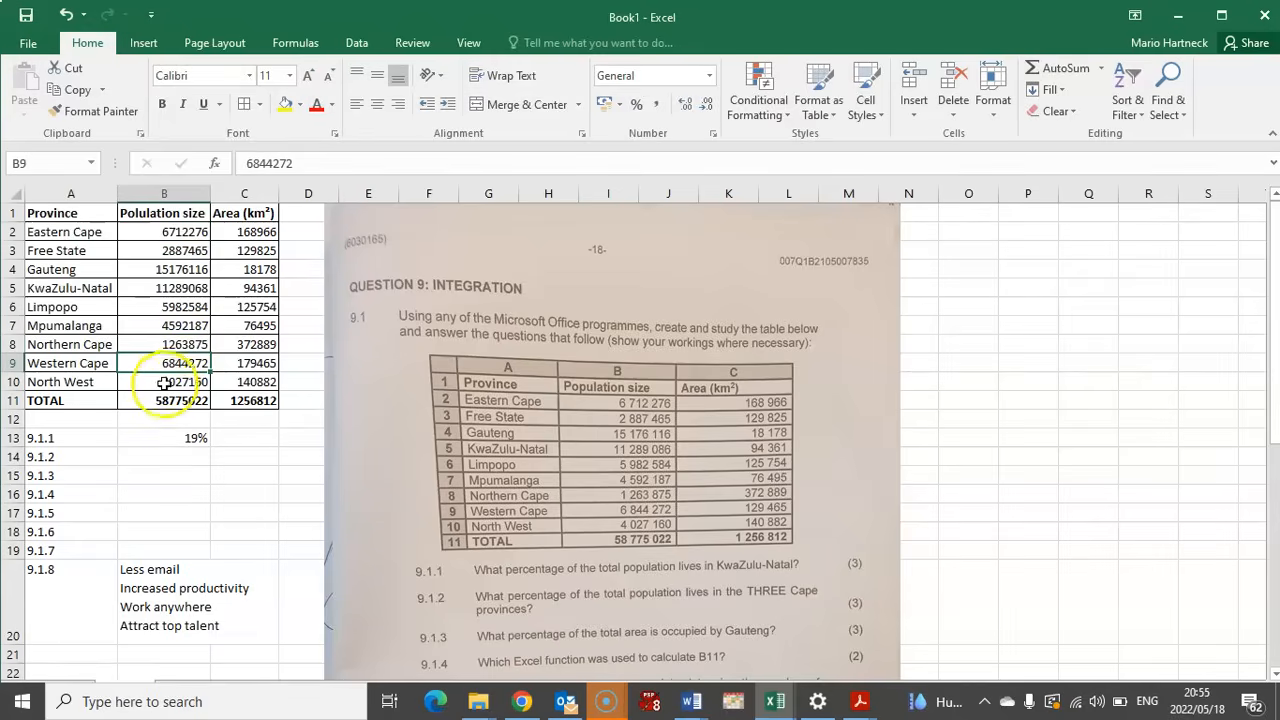
click(167, 404)
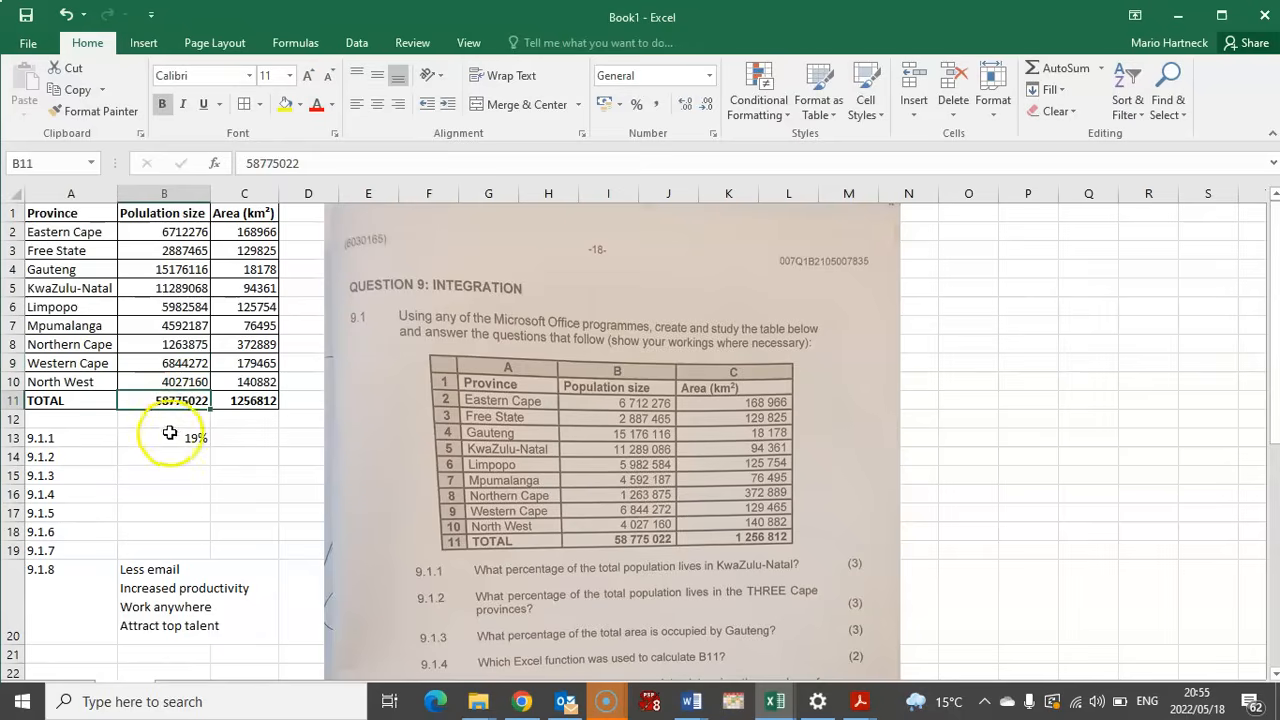
Enter the formula =SUM(B2;B8;B9)/B11 in cell B14 to calculate the three Cape provinces' share of the total population
click(171, 456)
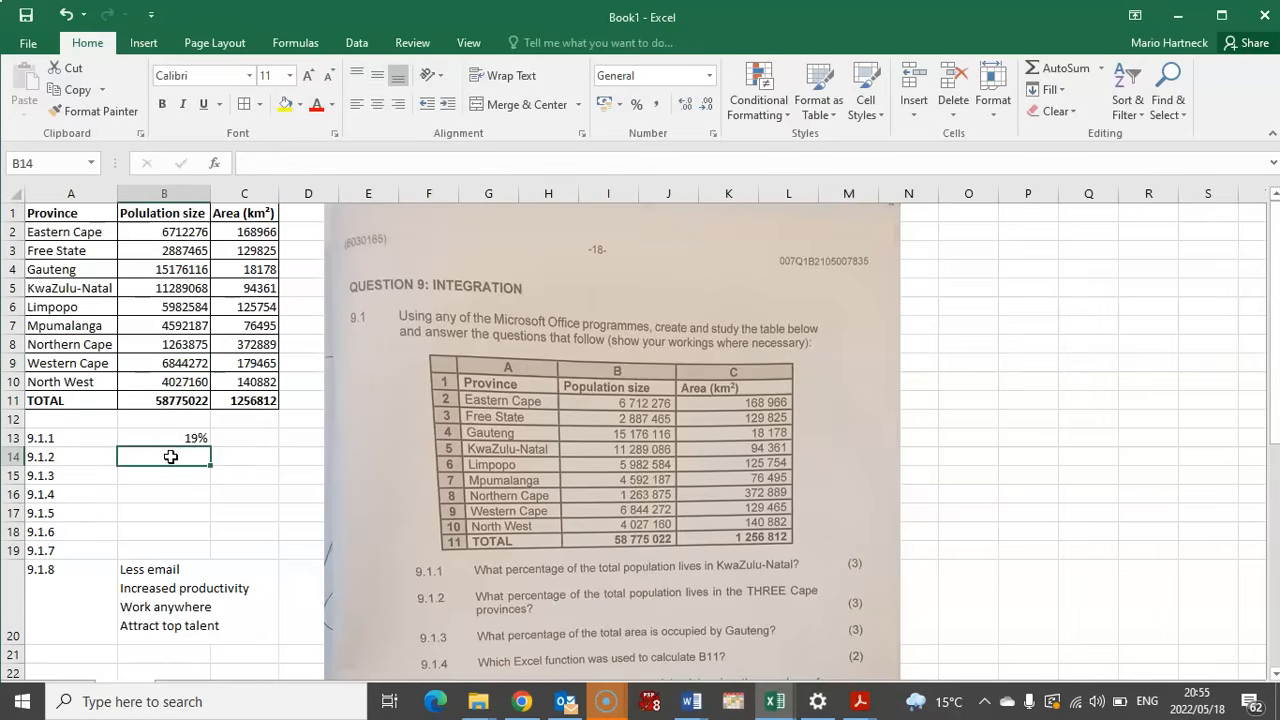
text(=sum)
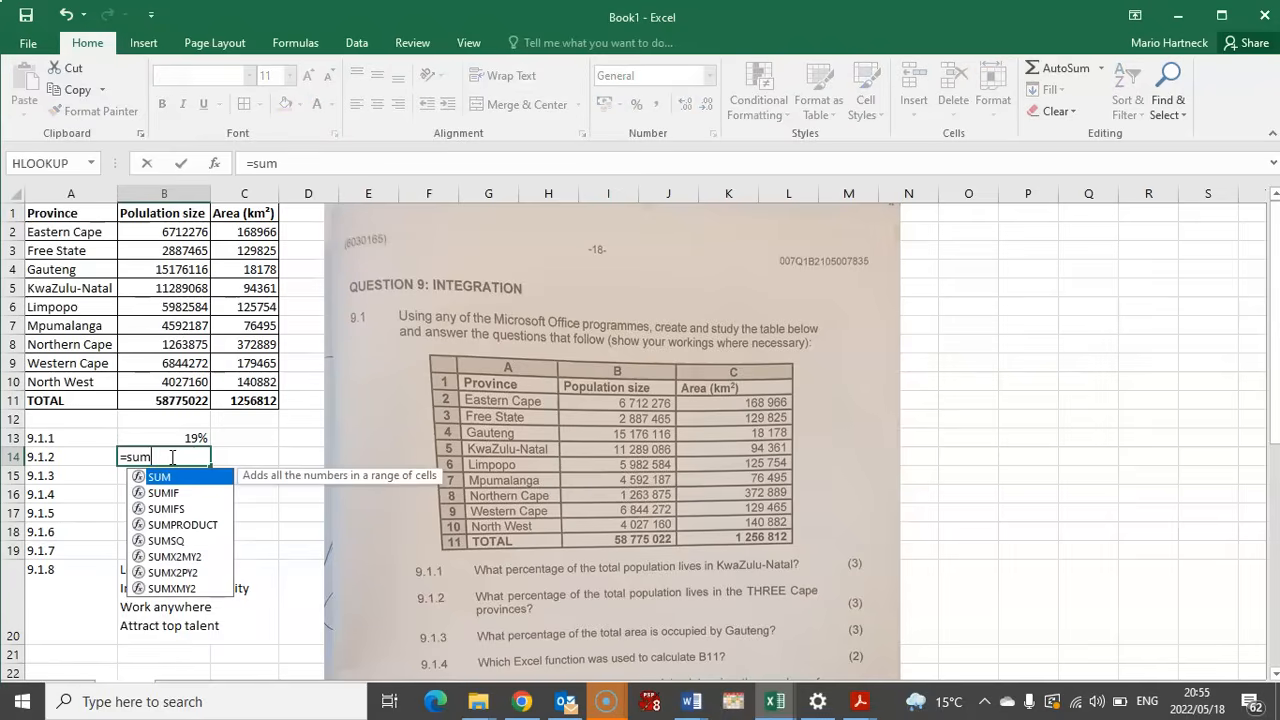
text(()
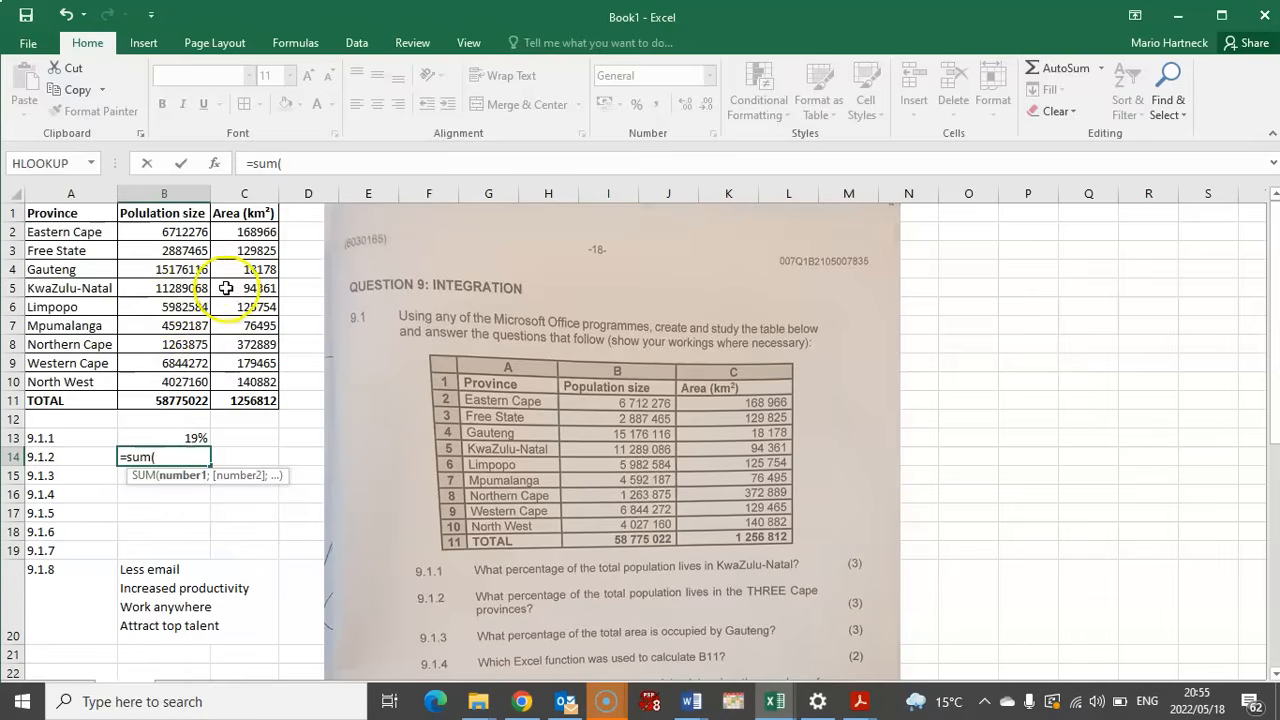
click(177, 231)
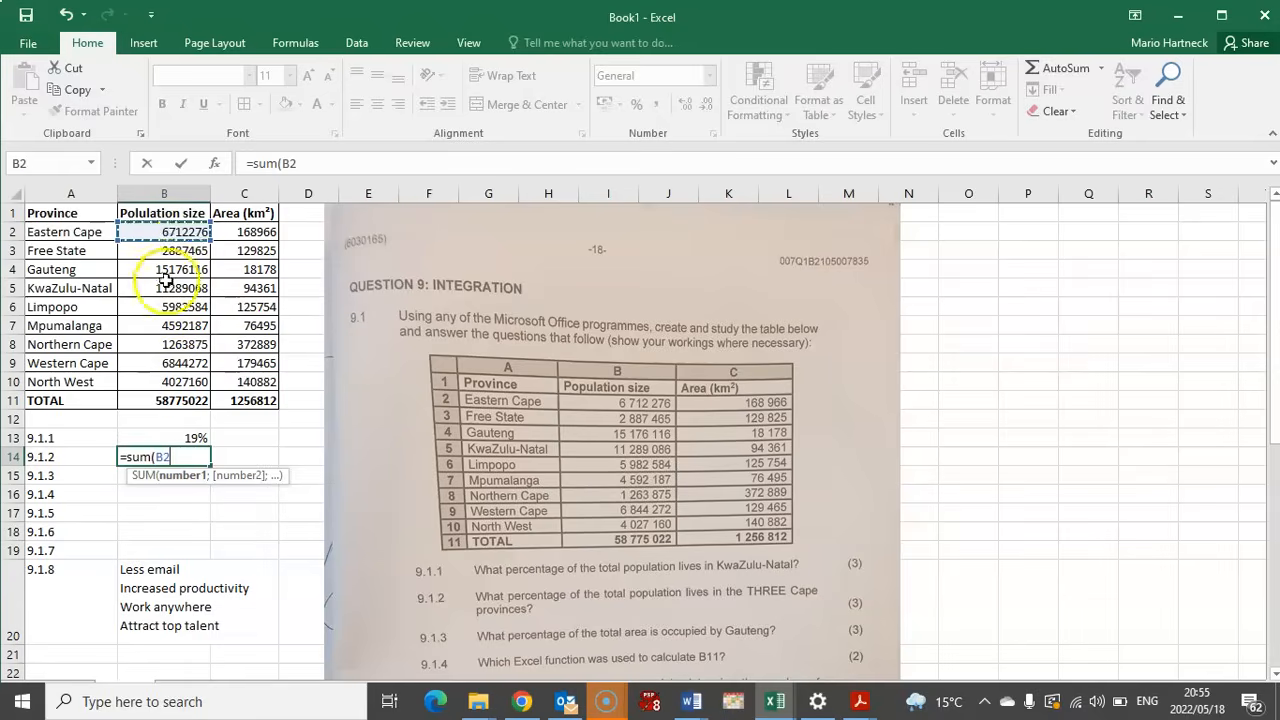
ctrl+click(169, 347)
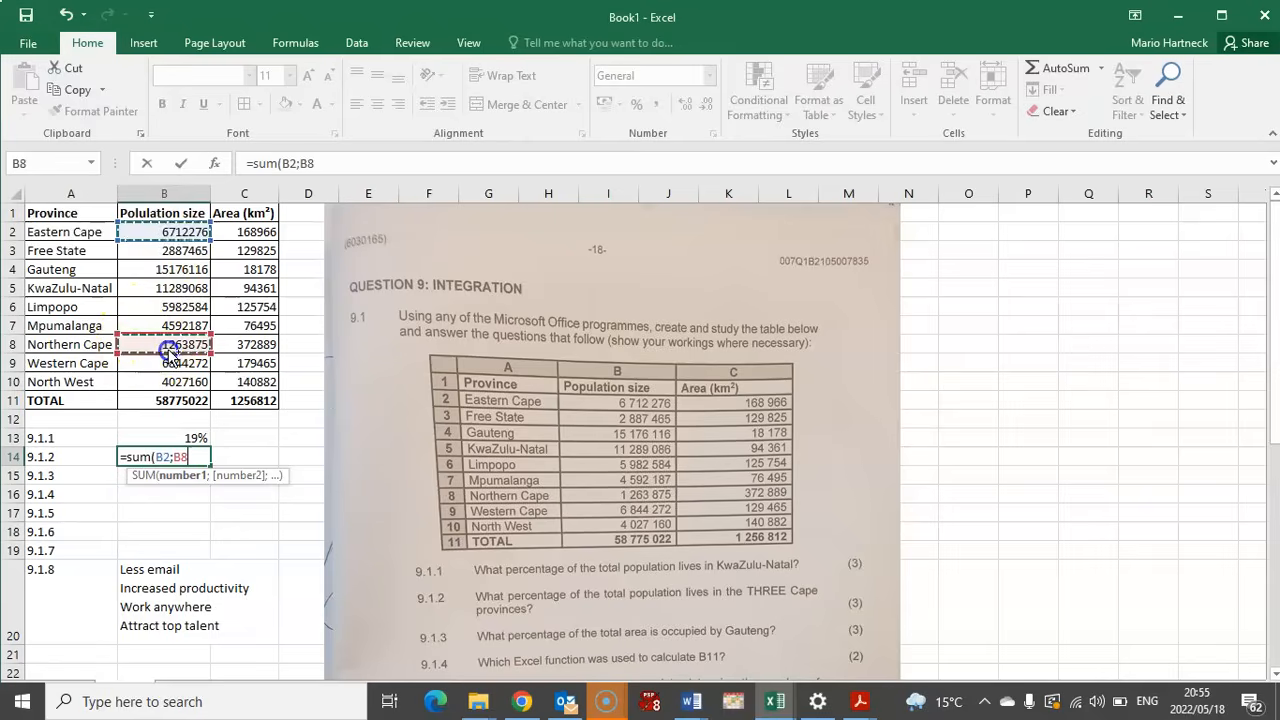
ctrl+click(172, 364)
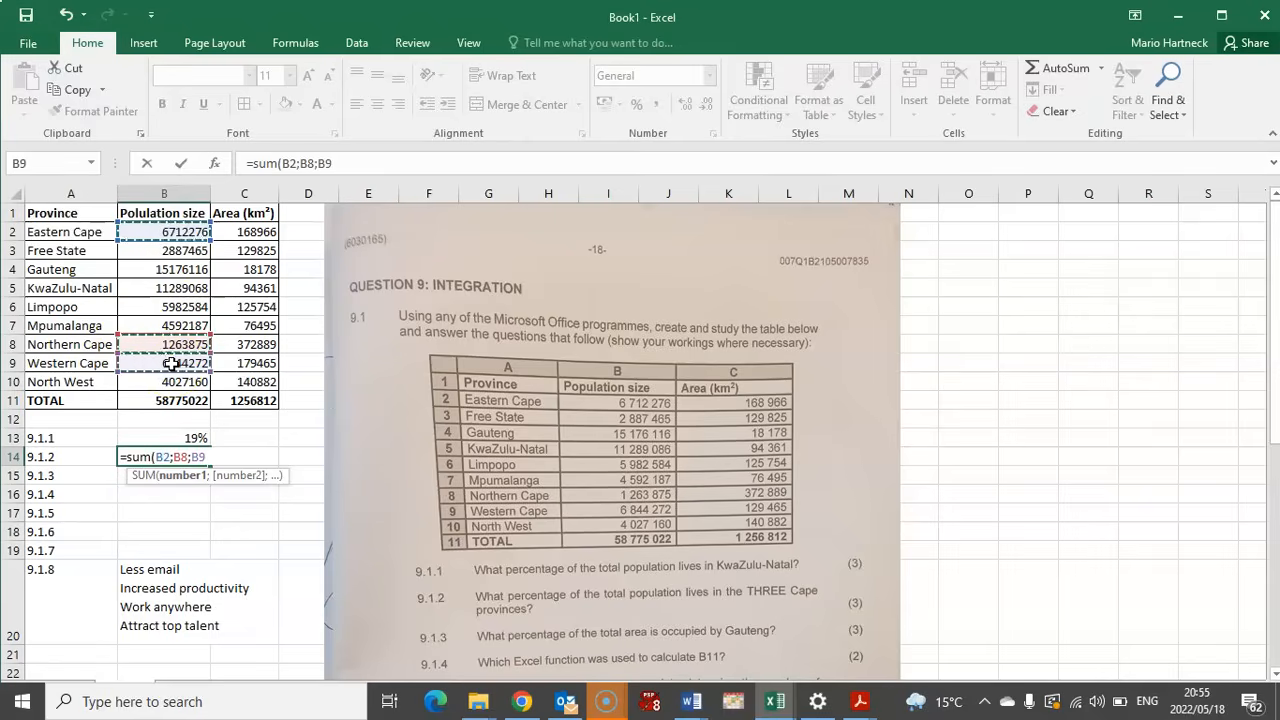
text())
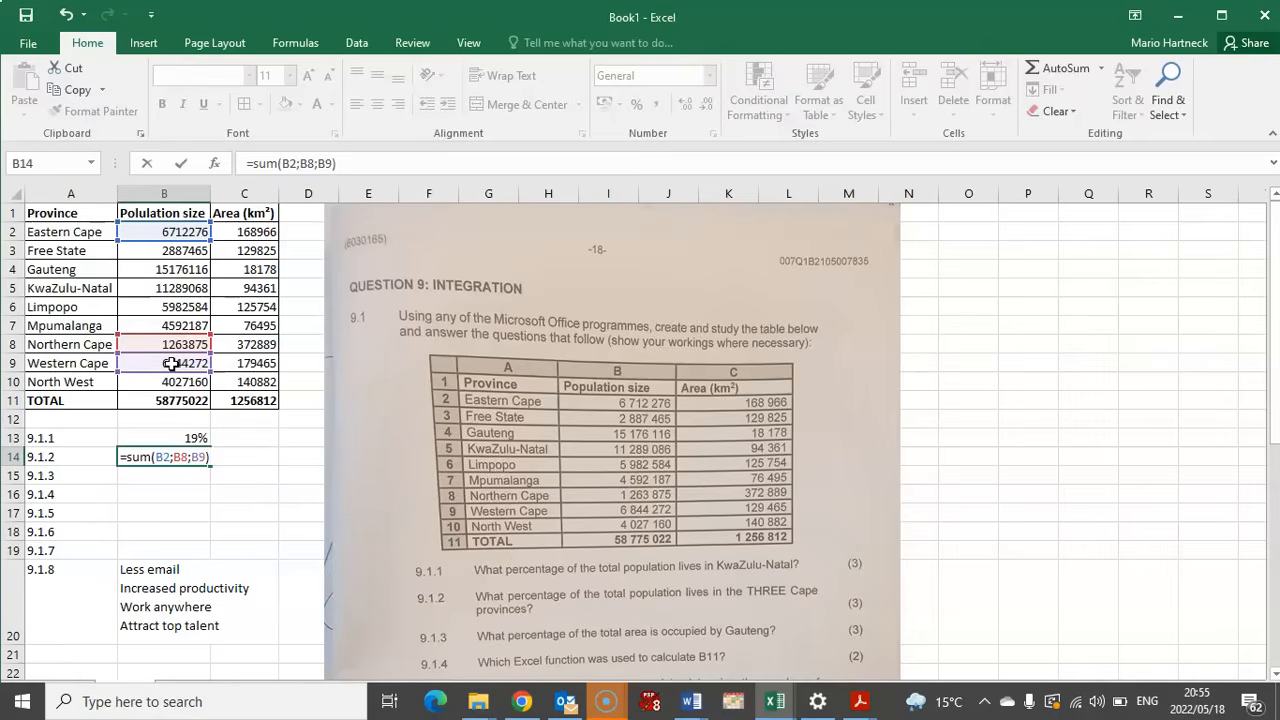
text(/)
click(185, 400)
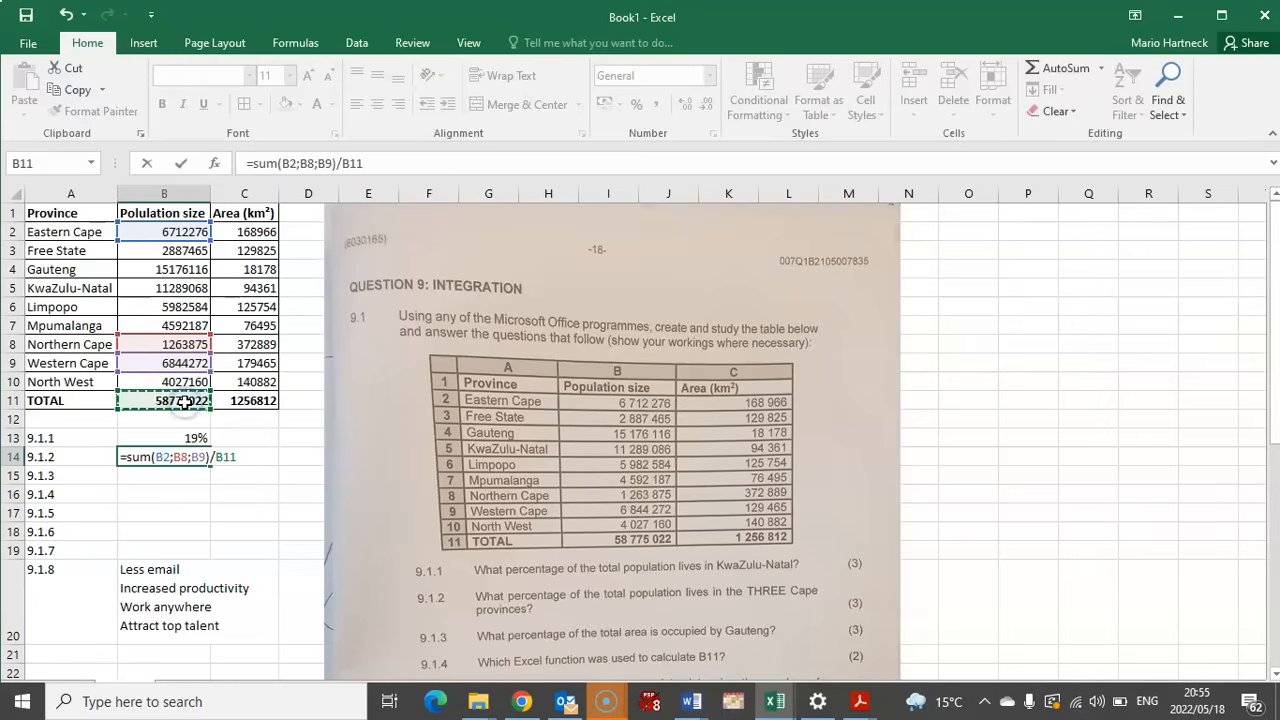
key(Return)
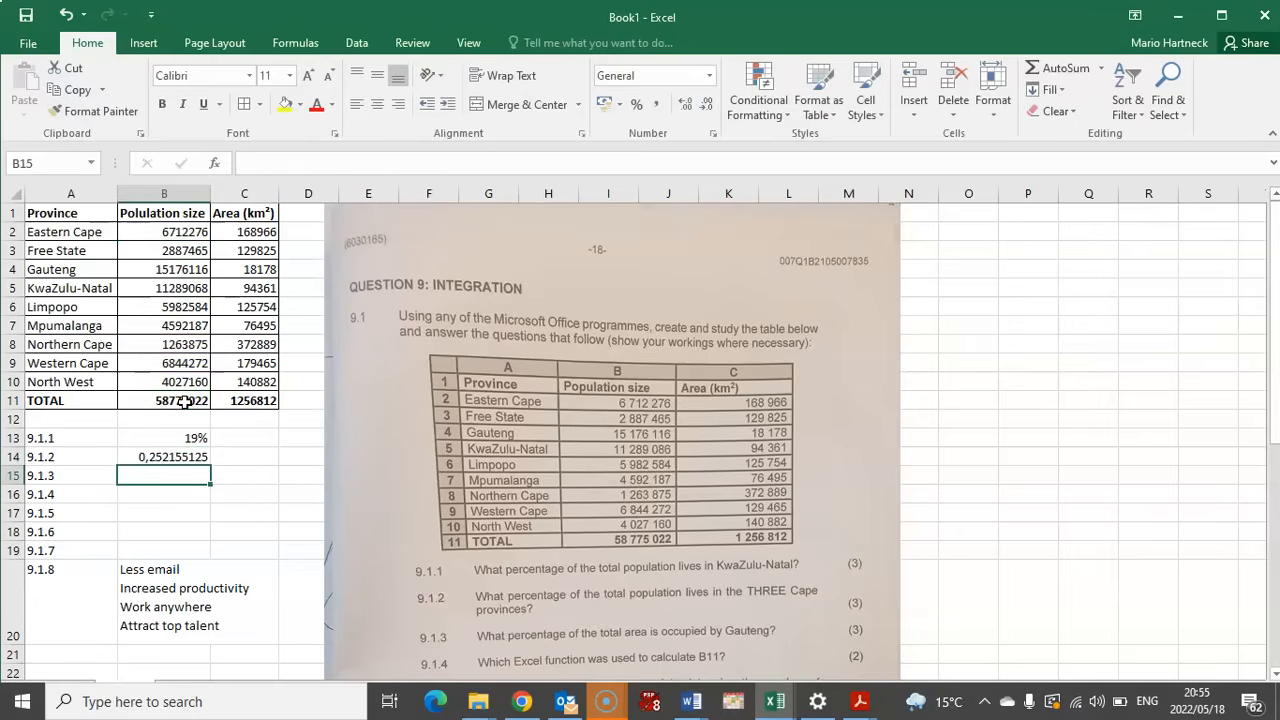
Inspect the cell references in the 9.1.2 formula in B14 and format the answer as a percentage without decimals
click(168, 456)
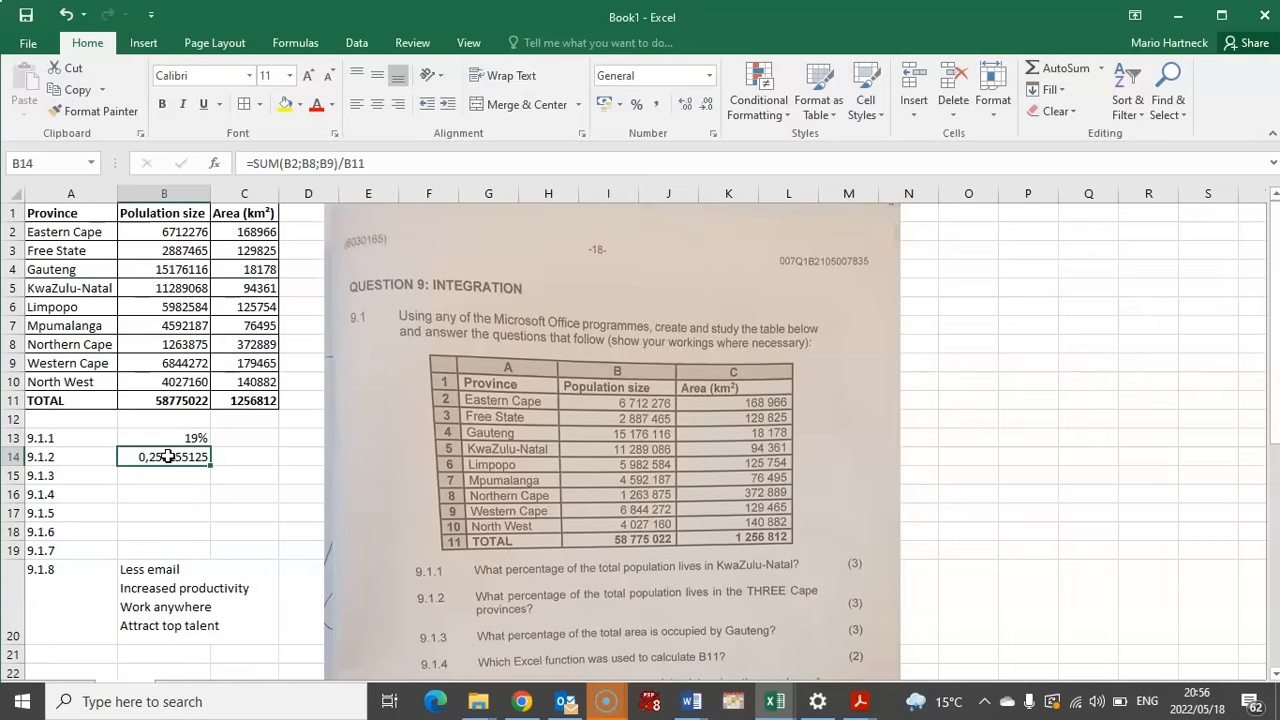
double_click(166, 456)
click(153, 457)
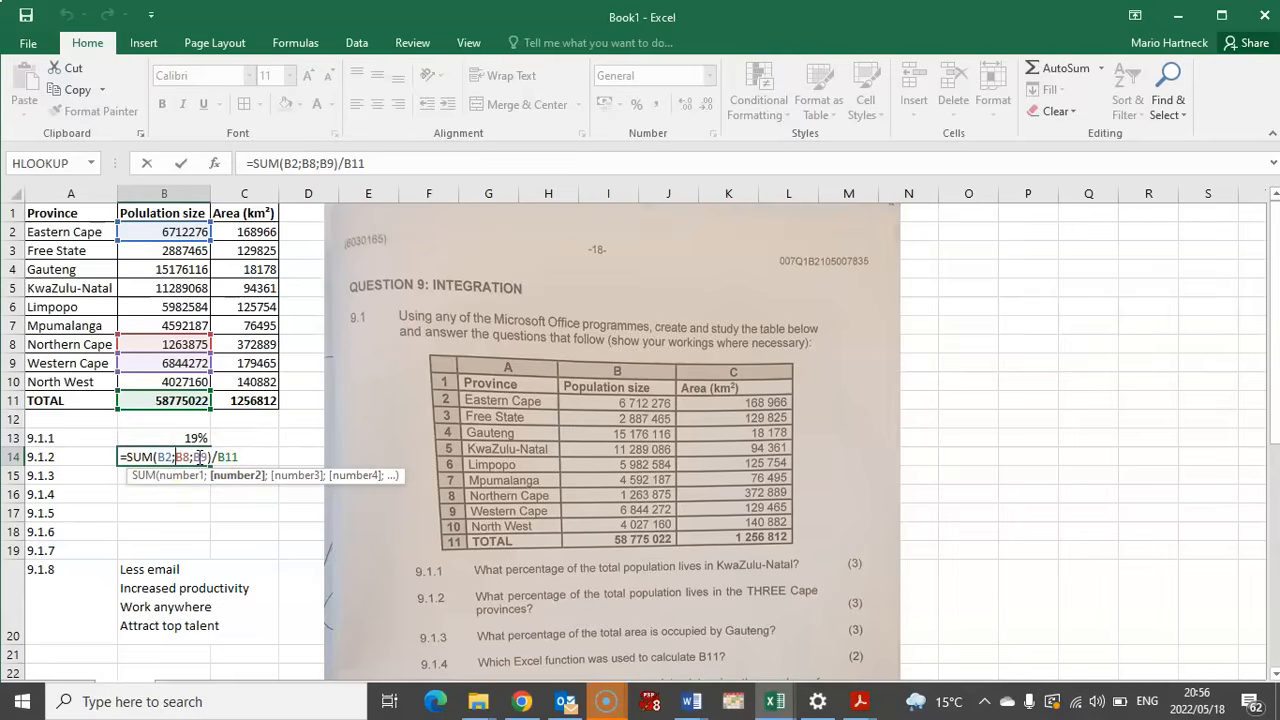
key(Return)
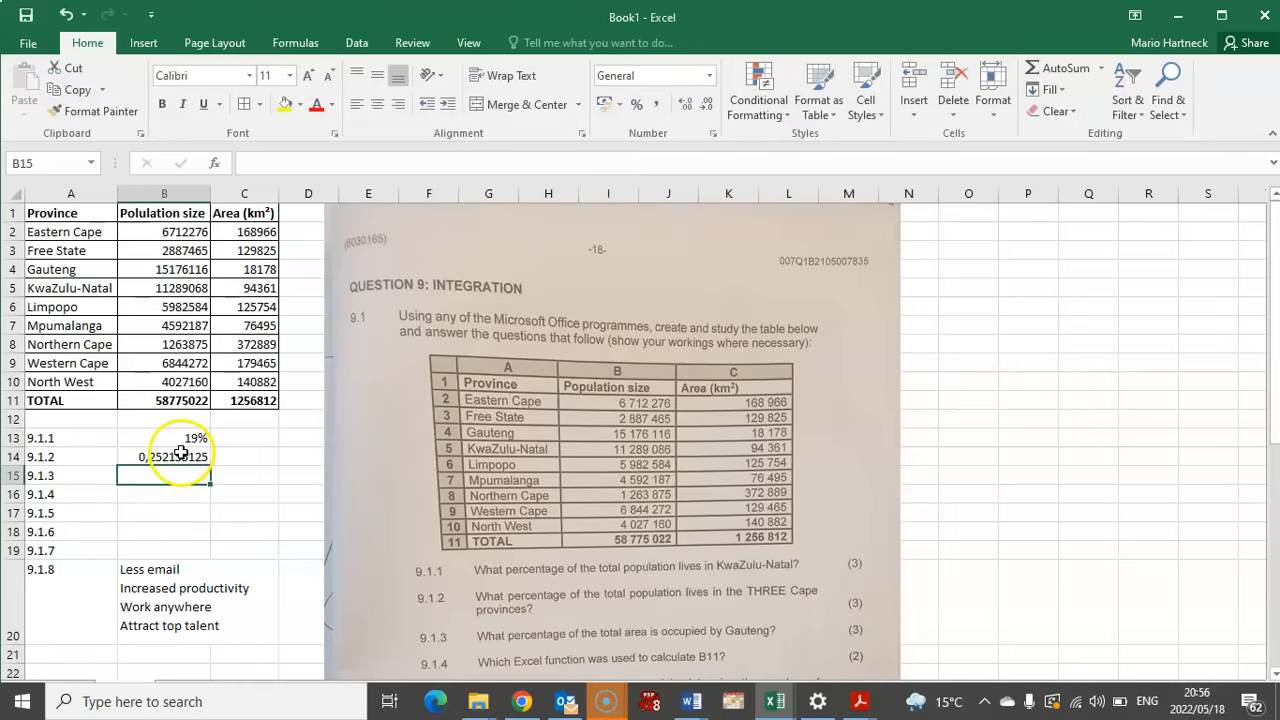
click(194, 456)
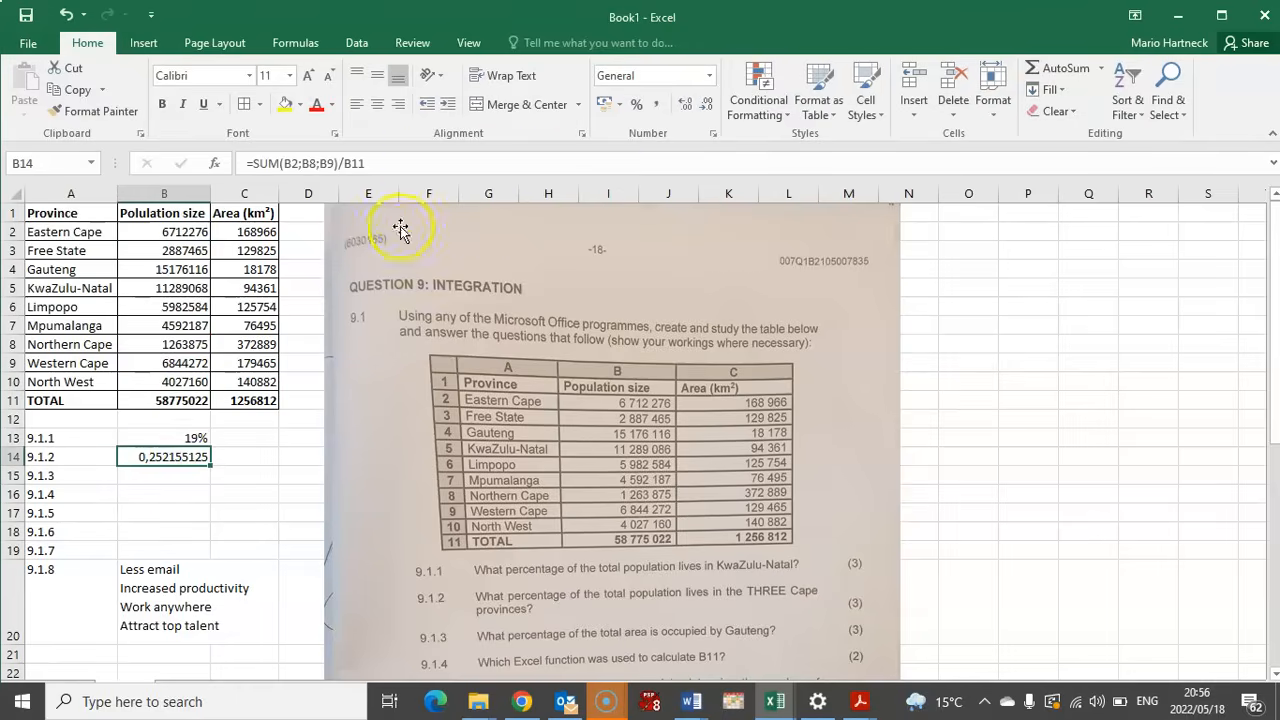
click(636, 107)
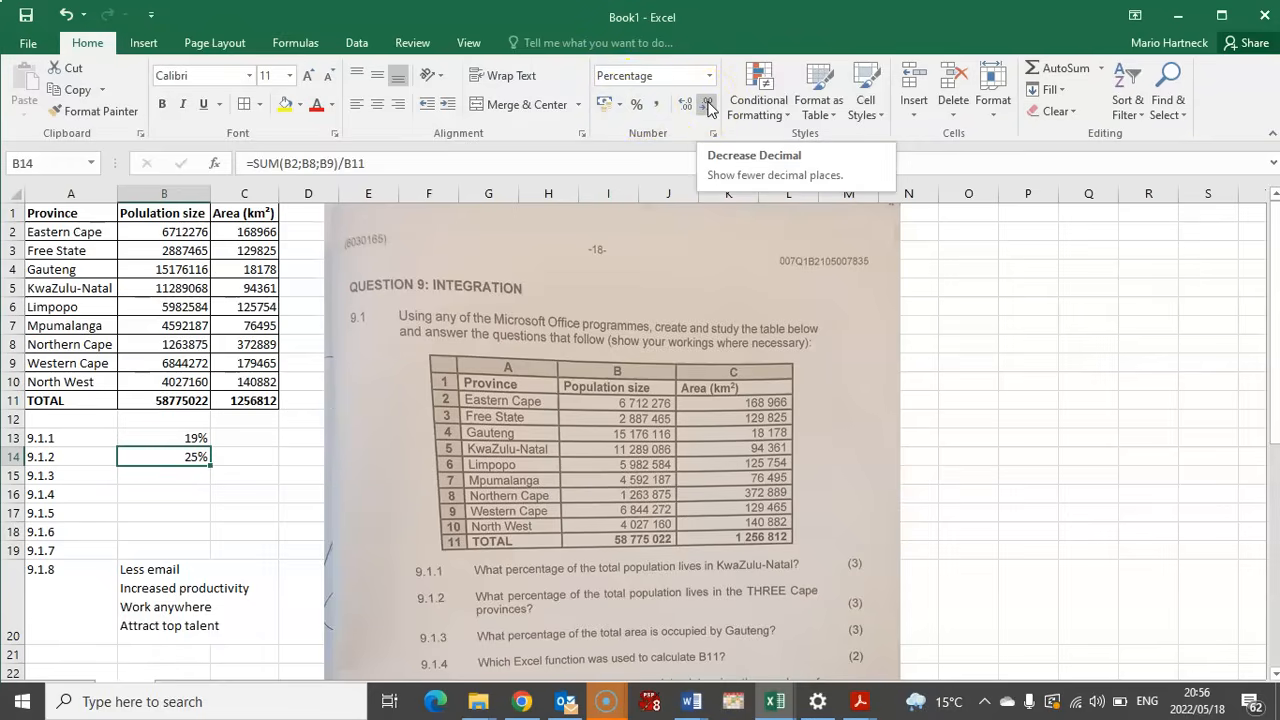
Read question 9.1.3 and locate Gauteng's area in C4 and the total area in C11
click(150, 473)
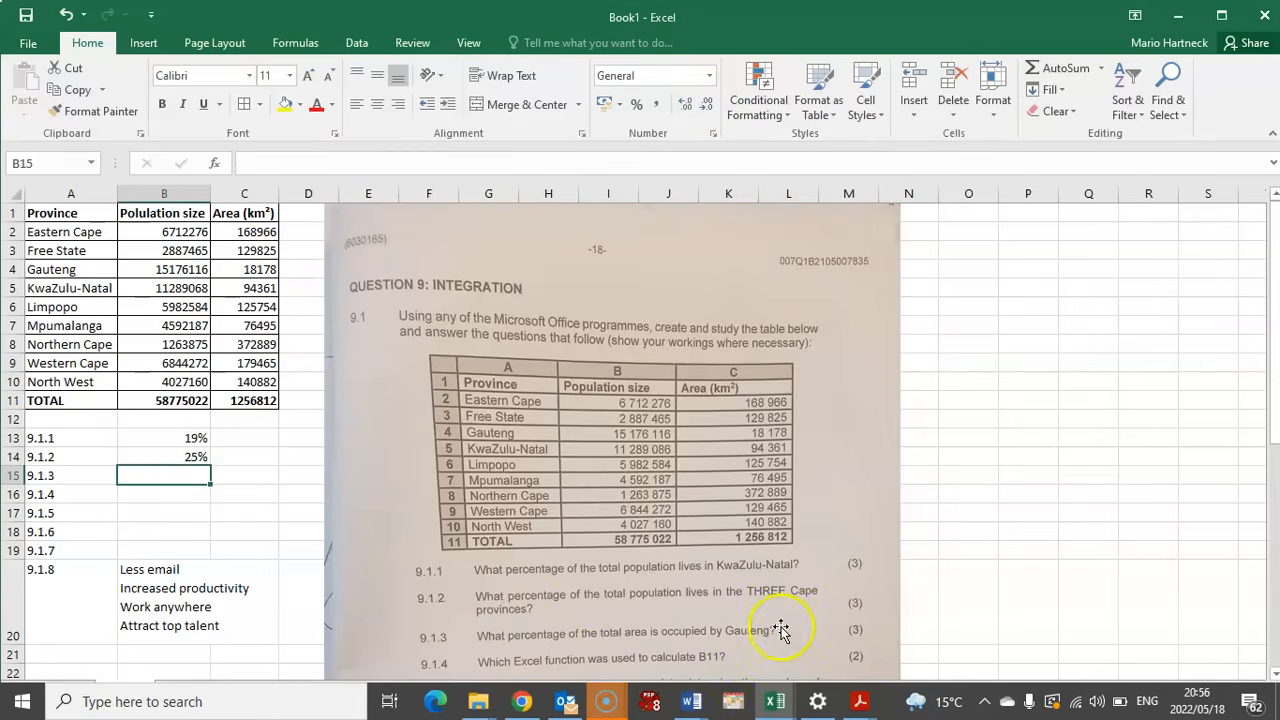
drag(1275, 263, 1275, 287)
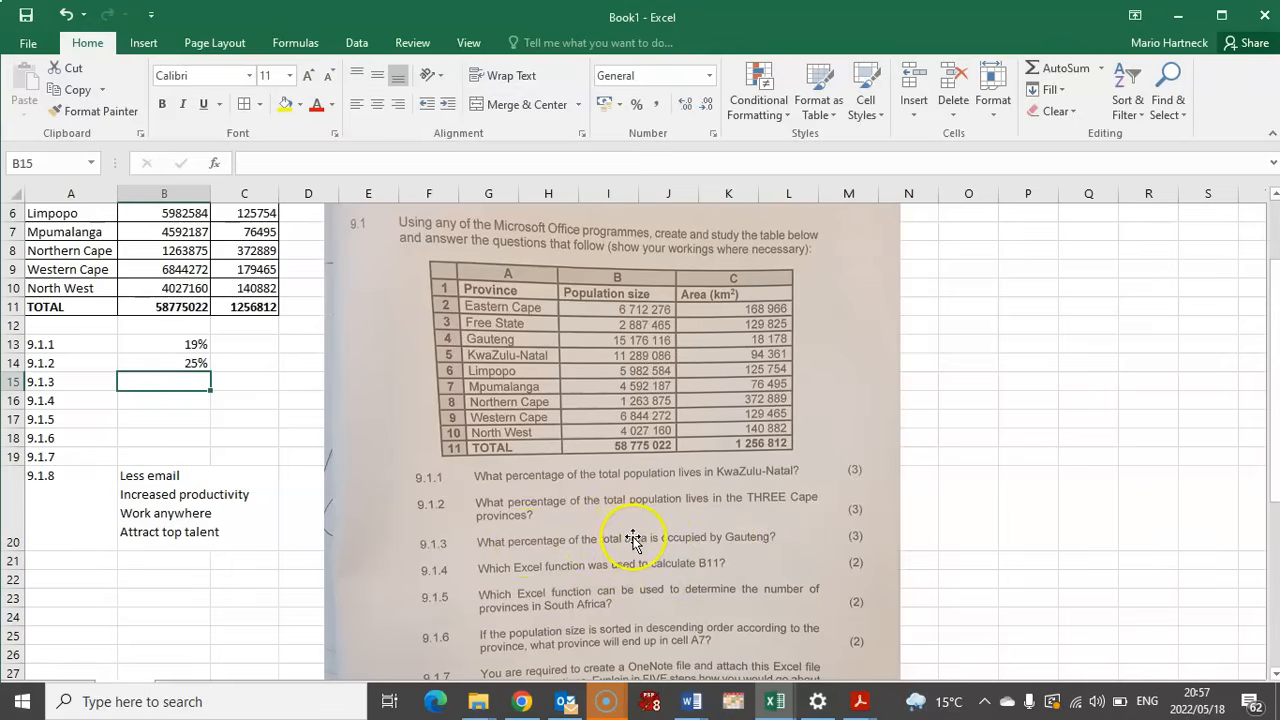
drag(1276, 397, 1276, 300)
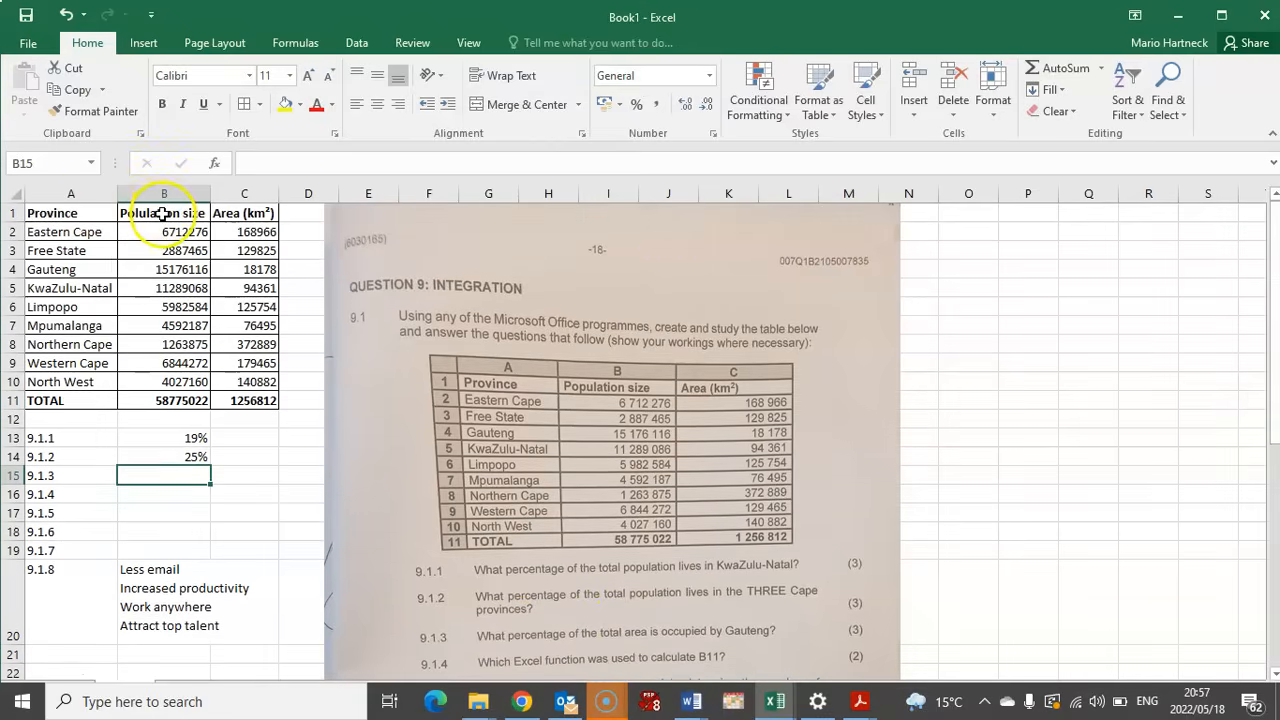
click(246, 212)
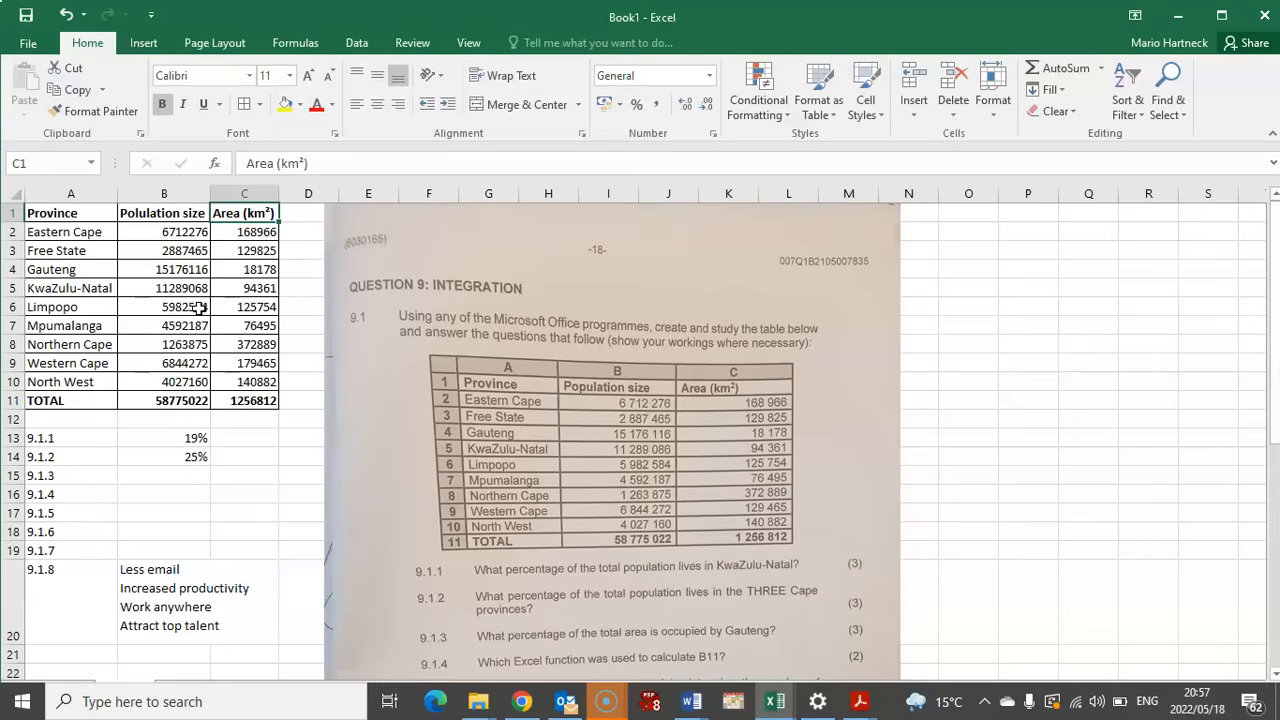
click(63, 269)
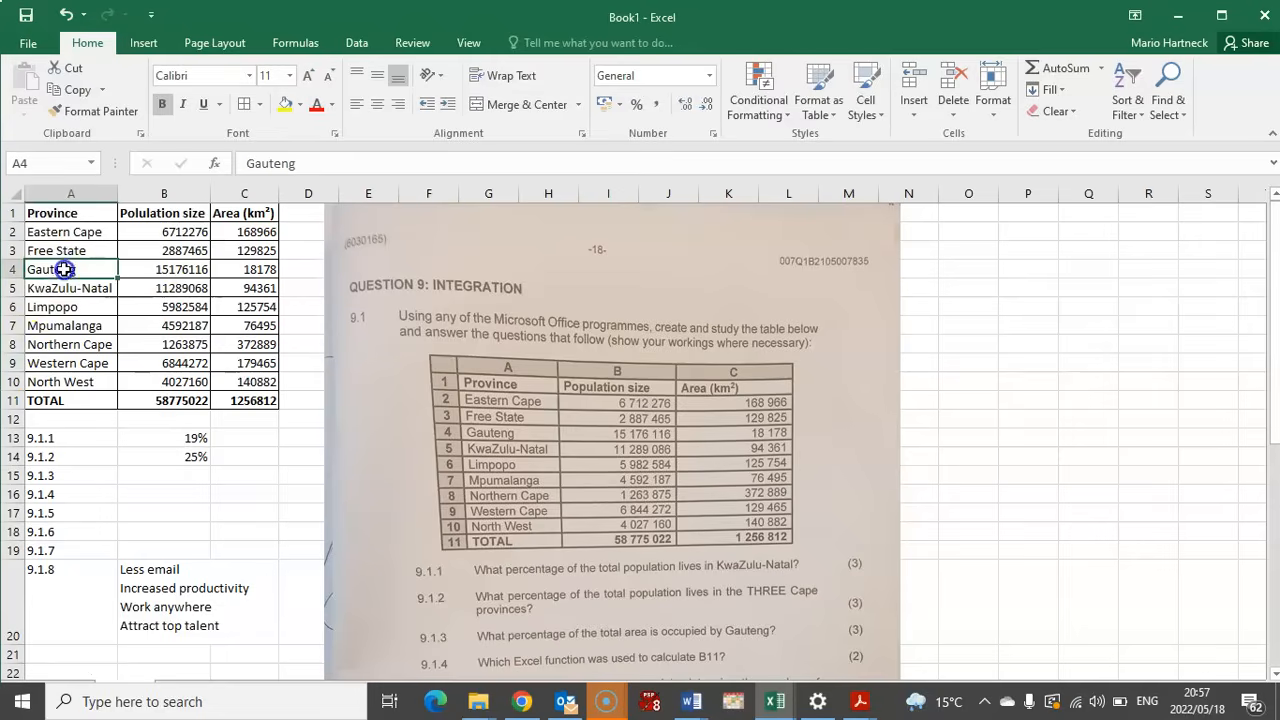
click(260, 269)
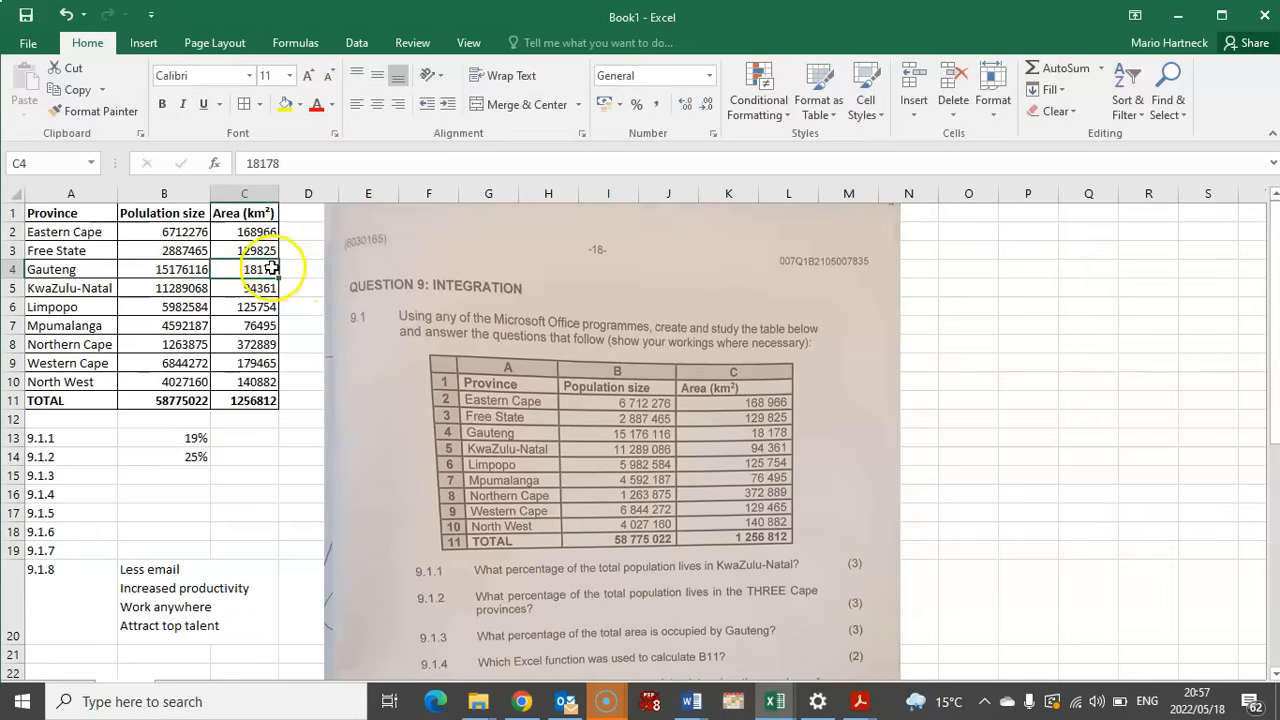
click(257, 401)
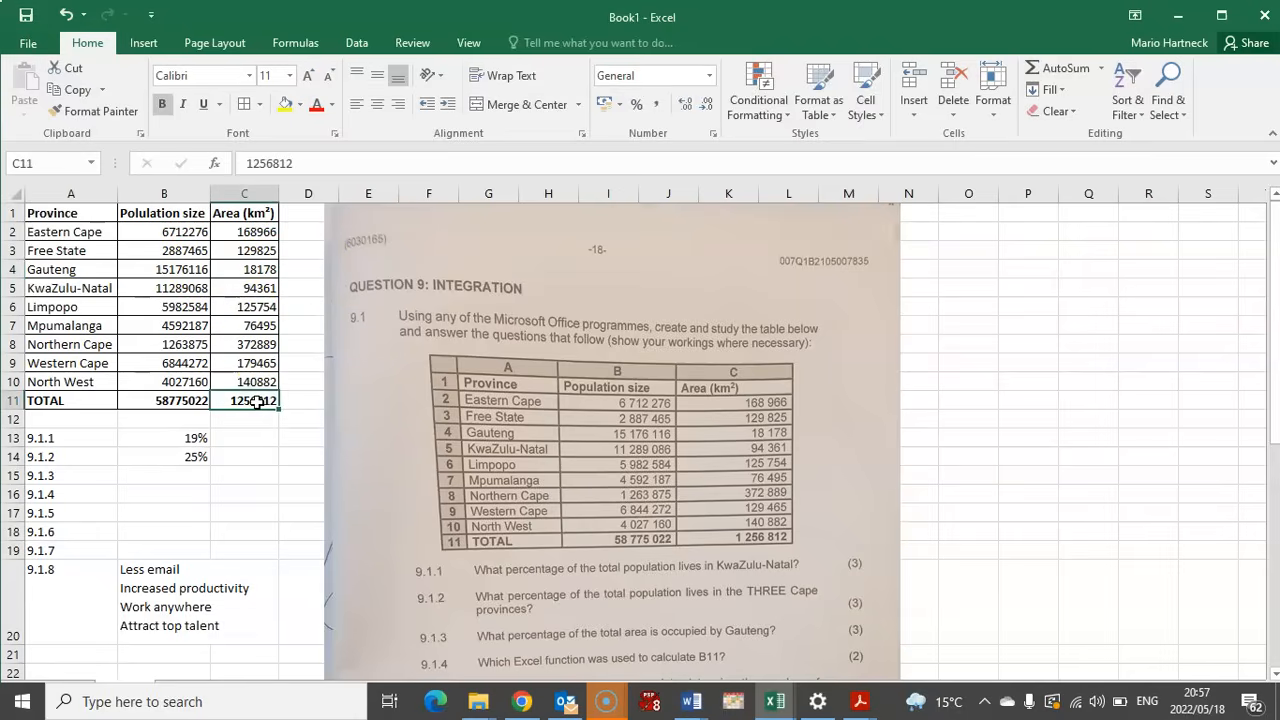
Enter the formula =C4/C11 in cell B15 for Gauteng's share of the total area and format it as a percentage
click(186, 473)
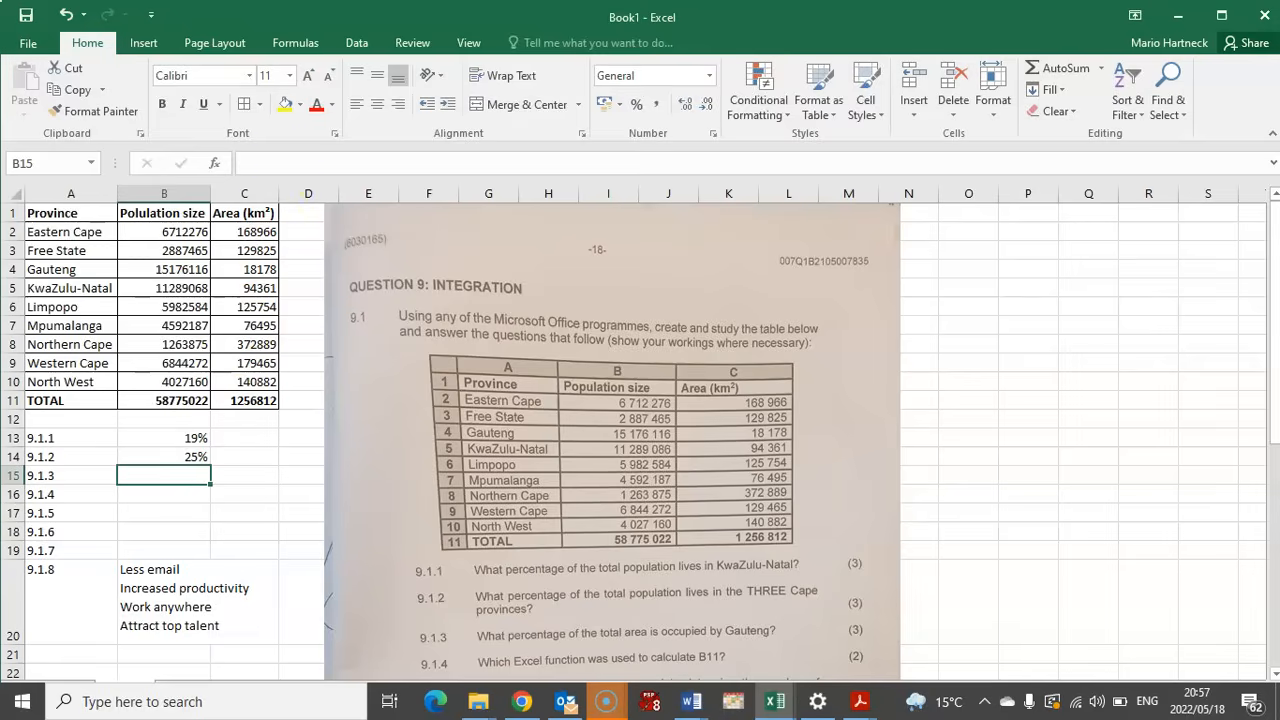
text(=)
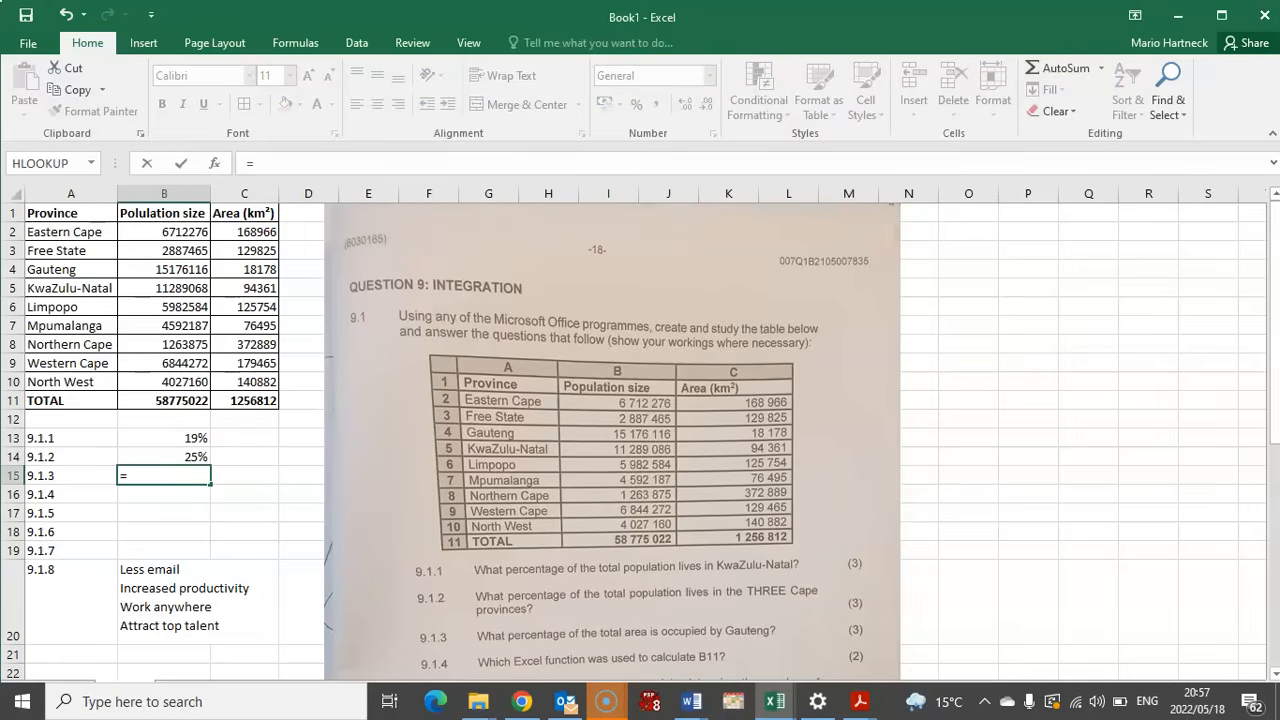
click(245, 270)
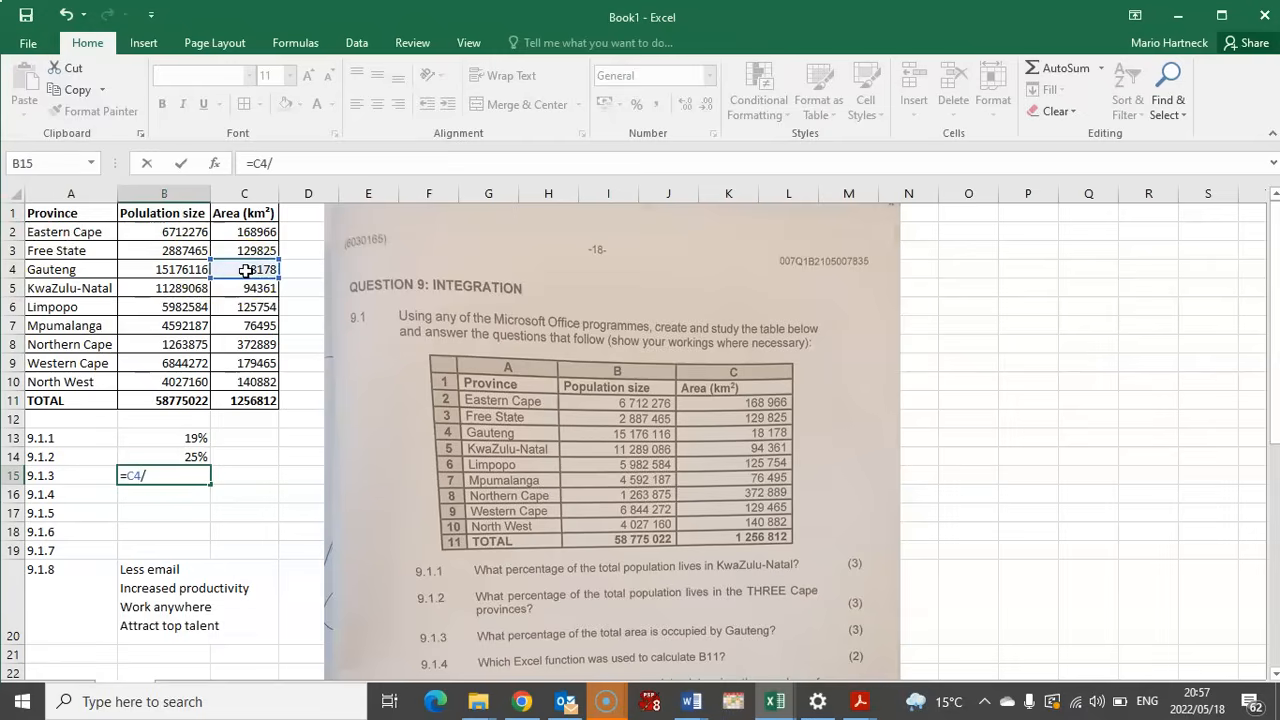
click(247, 401)
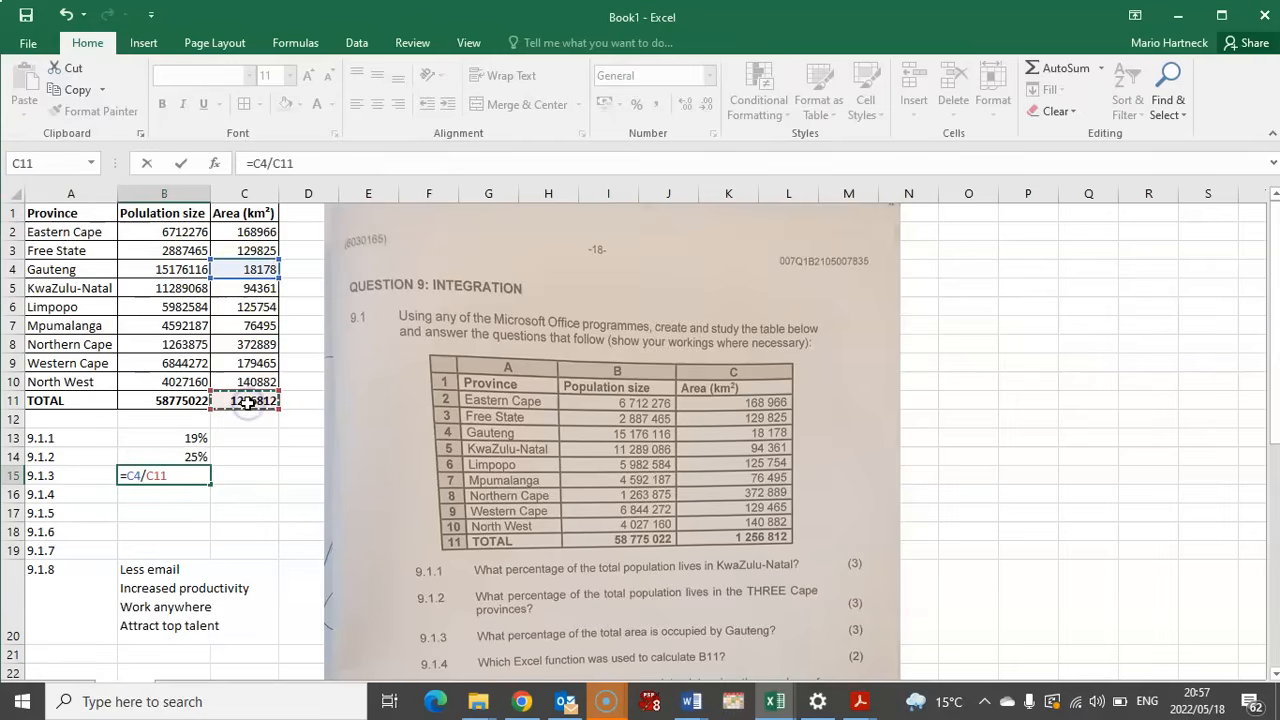
key(Return)
click(152, 476)
click(636, 104)
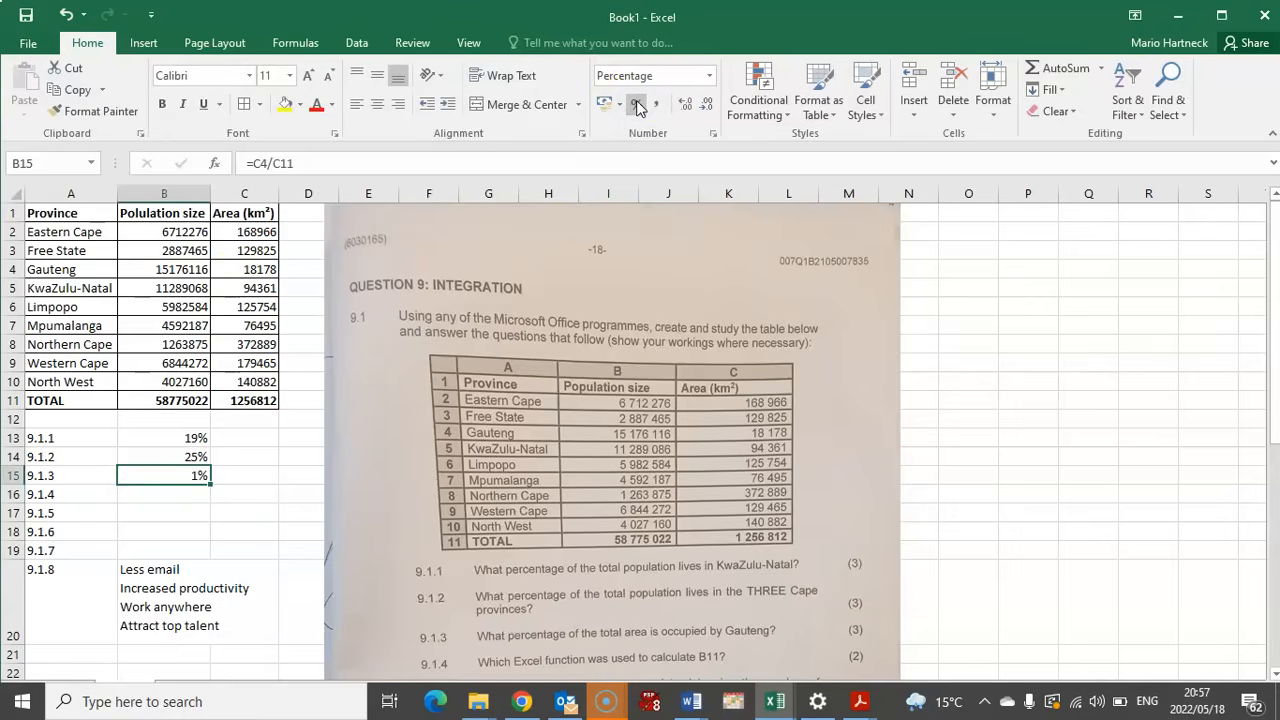
Read question 9.1.4 and locate cell B11, where the population column meets the TOTAL row
click(176, 495)
drag(1274, 345, 1276, 444)
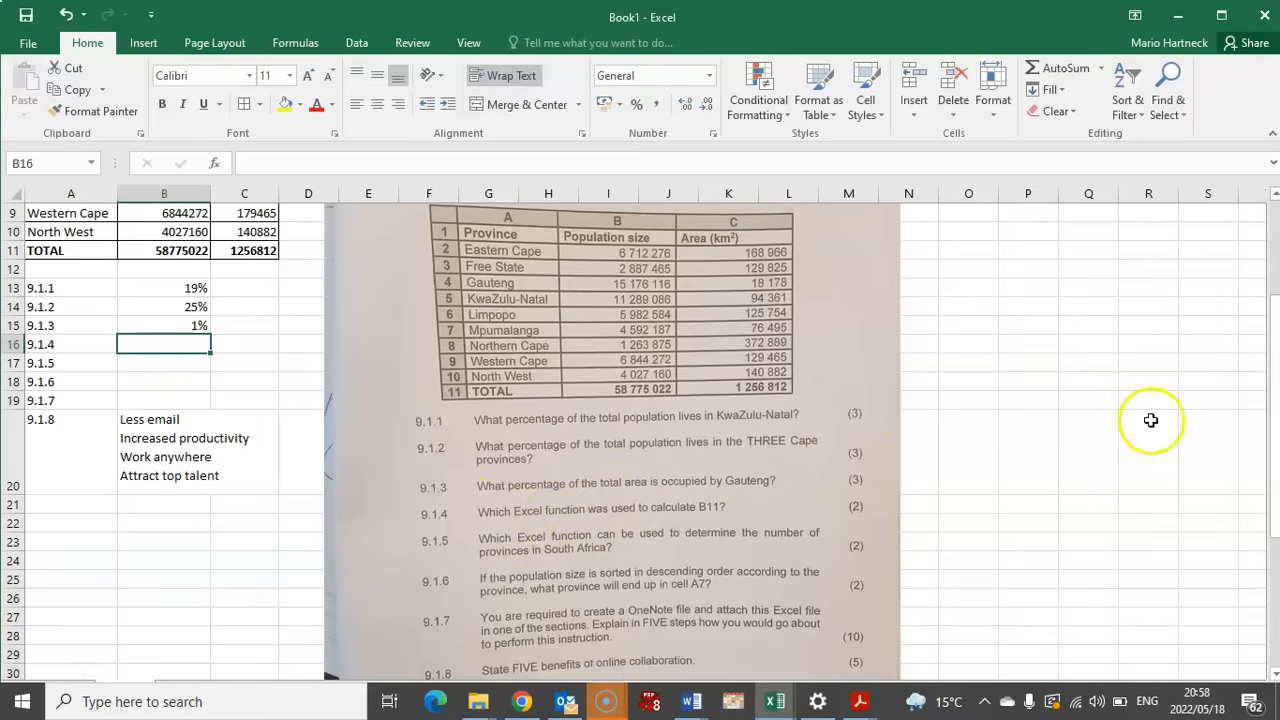
drag(1276, 416, 1275, 320)
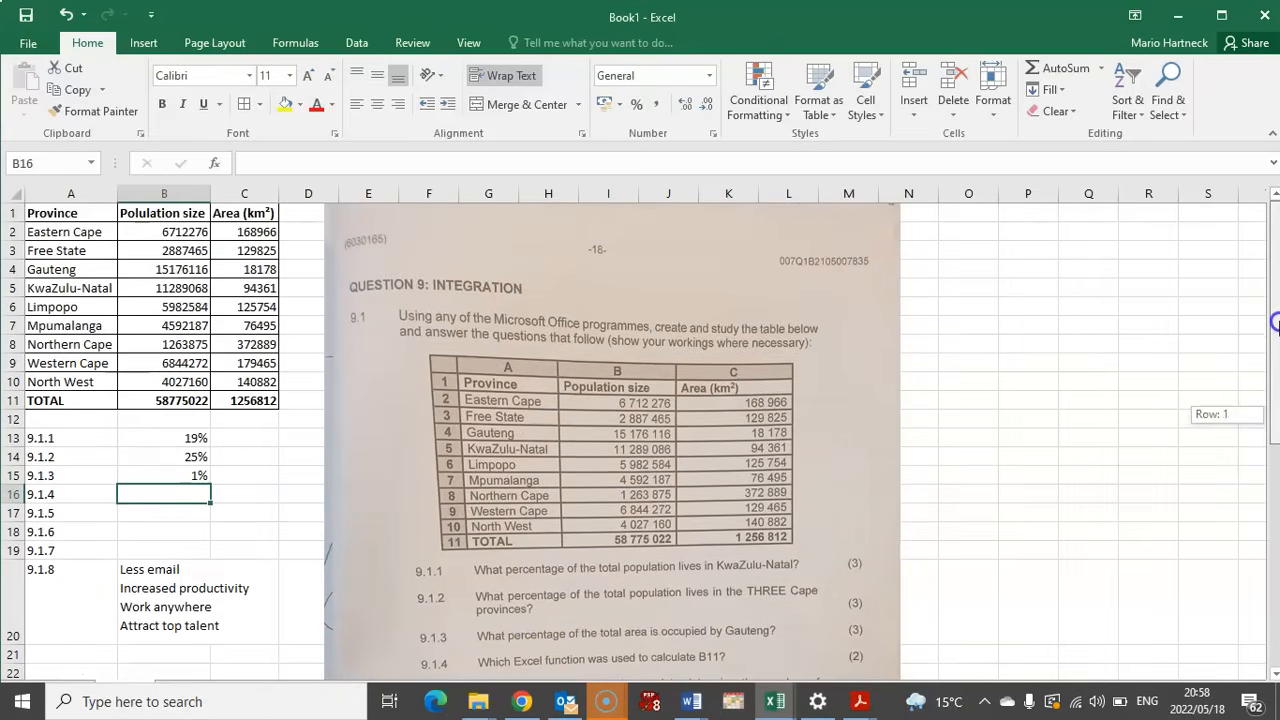
click(164, 193)
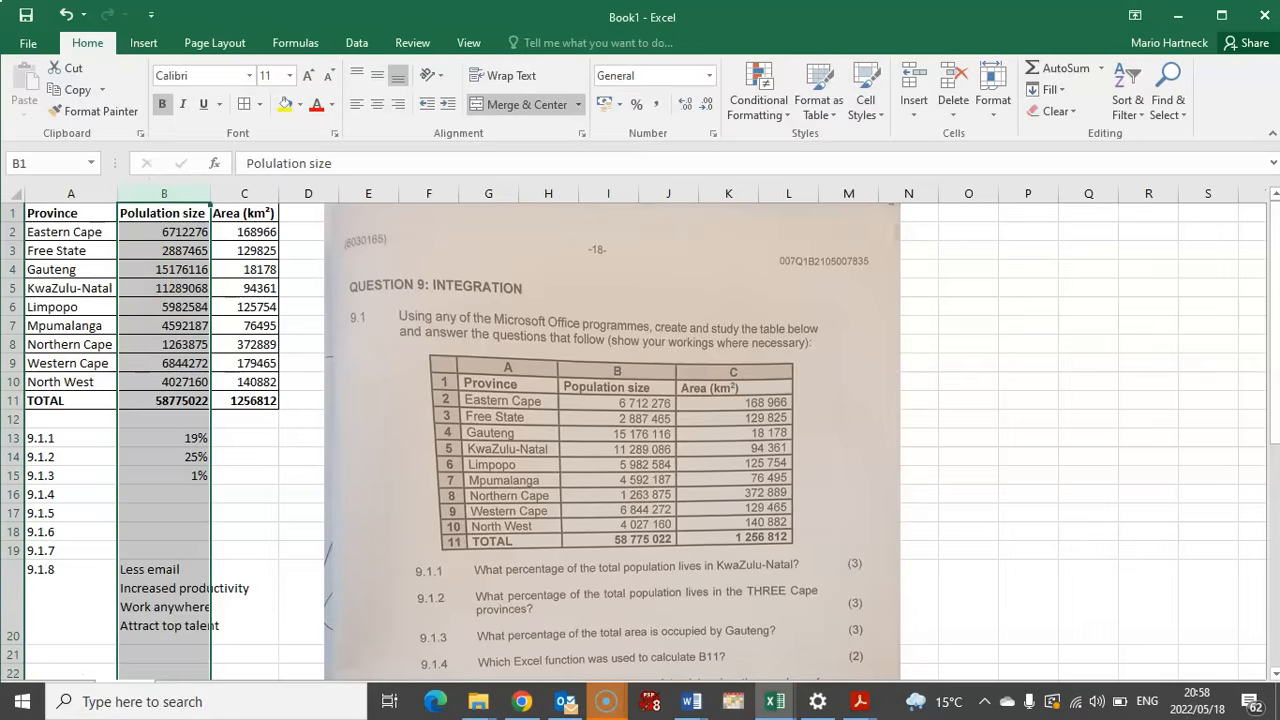
click(13, 400)
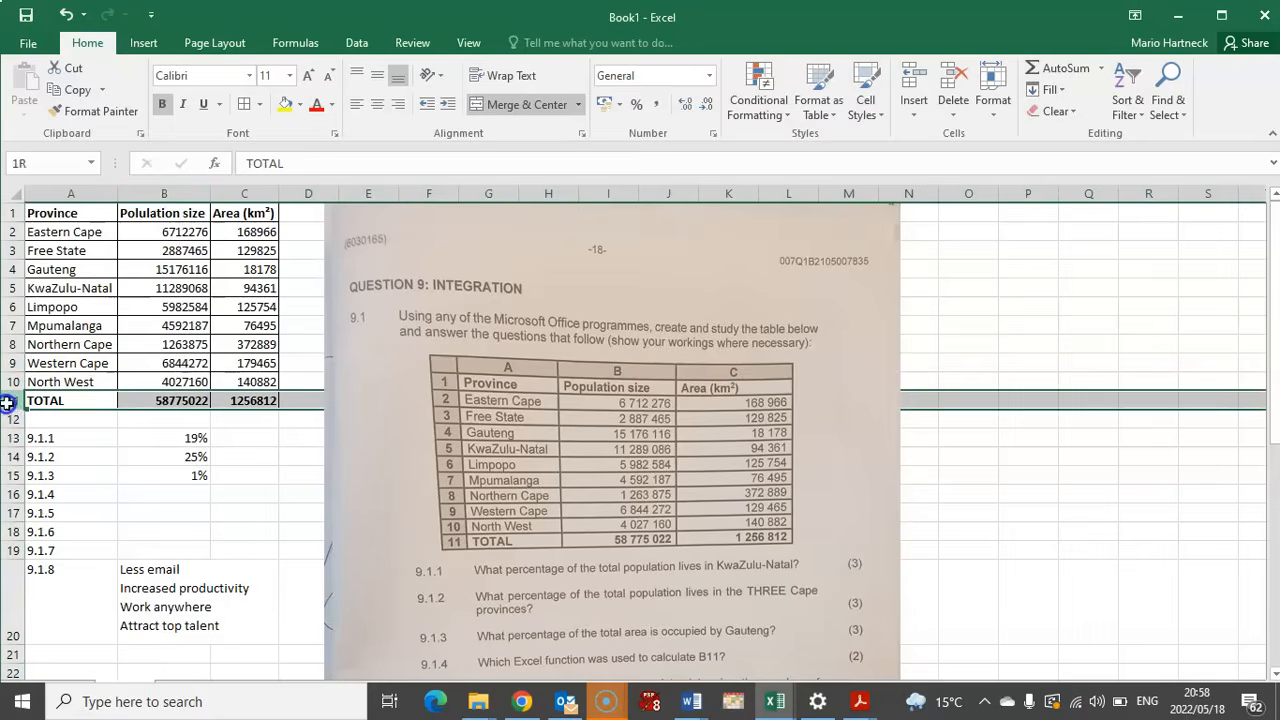
click(165, 400)
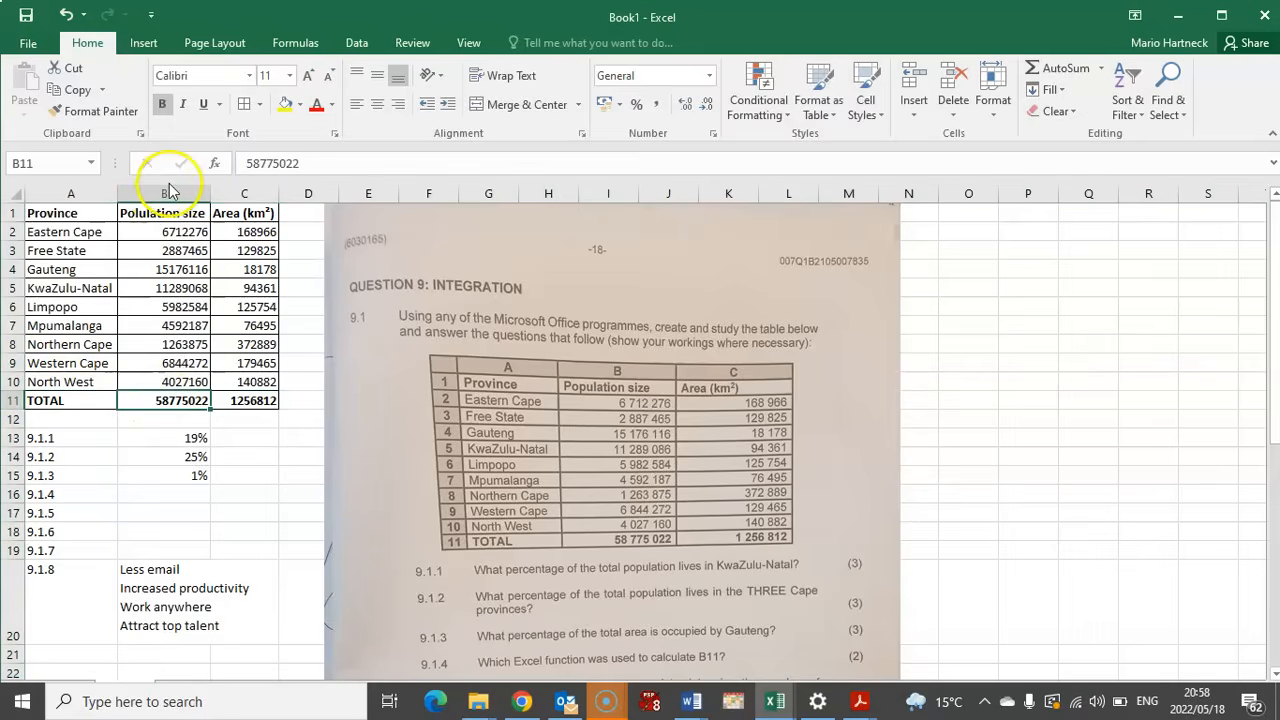
Clear the total population in B11 and recalculate it with AutoSum as =SUM(B2:B10)
click(184, 401)
key(Delete)
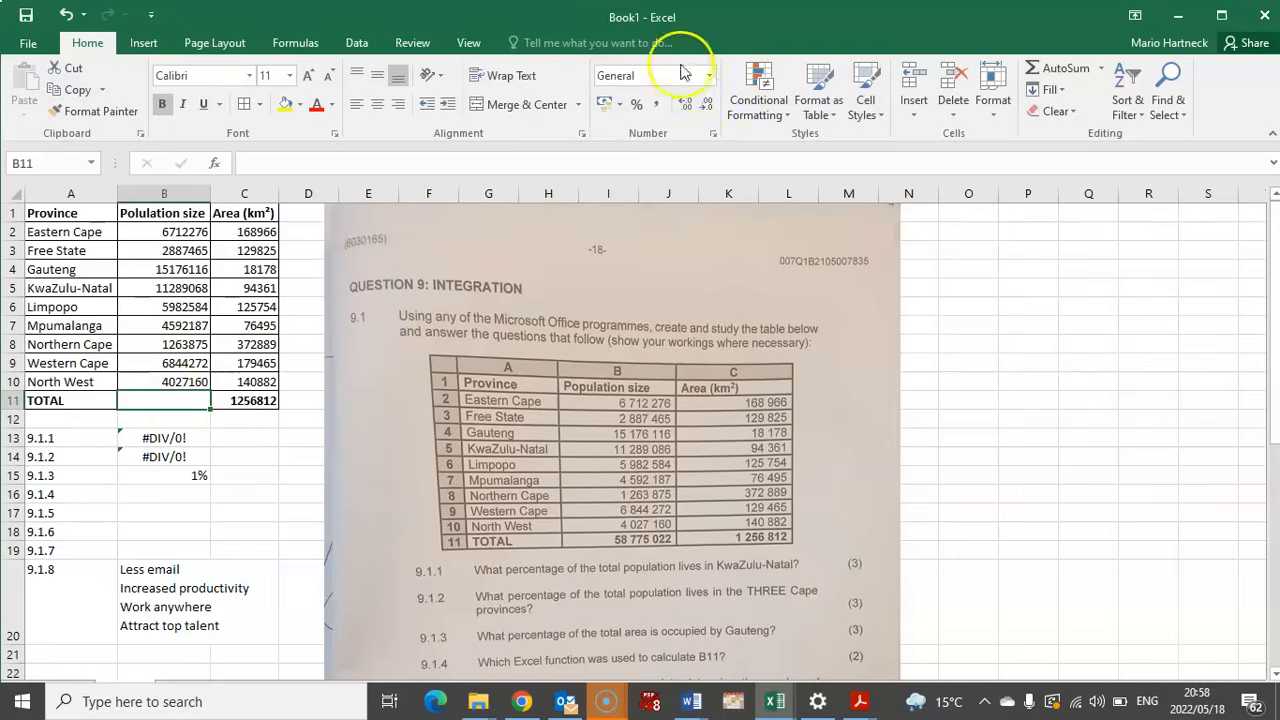
click(1070, 68)
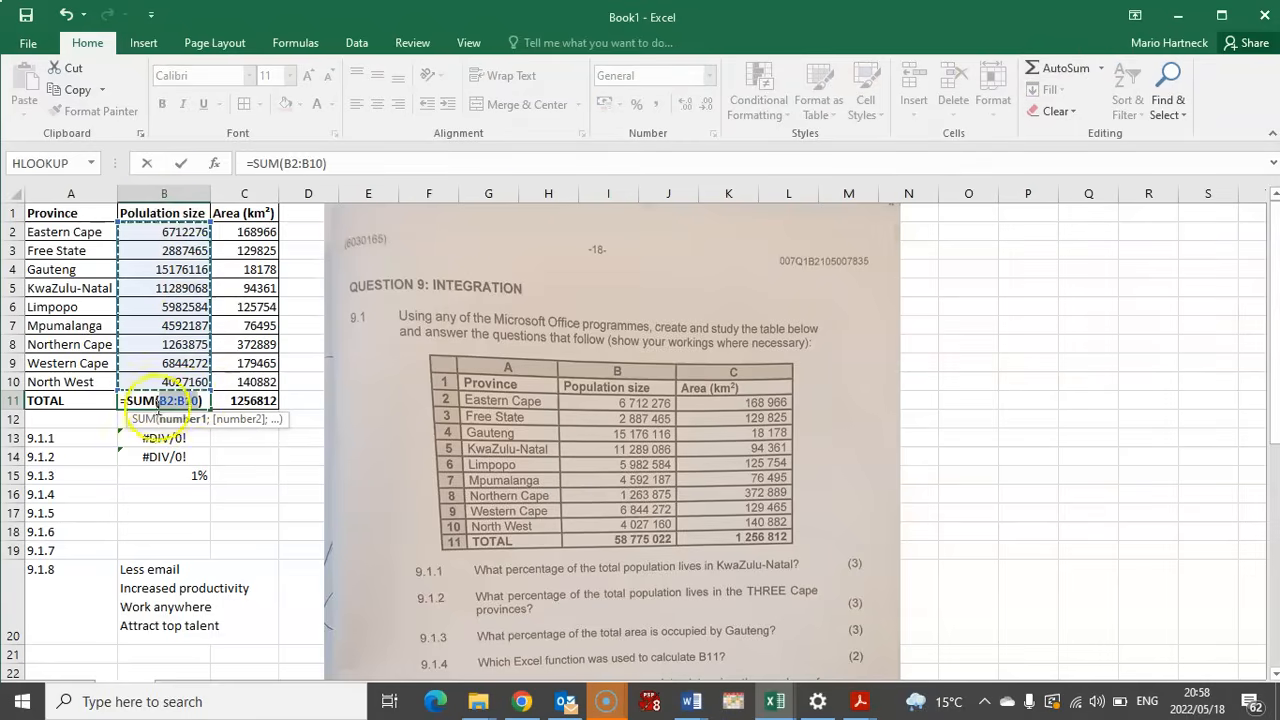
key(Return)
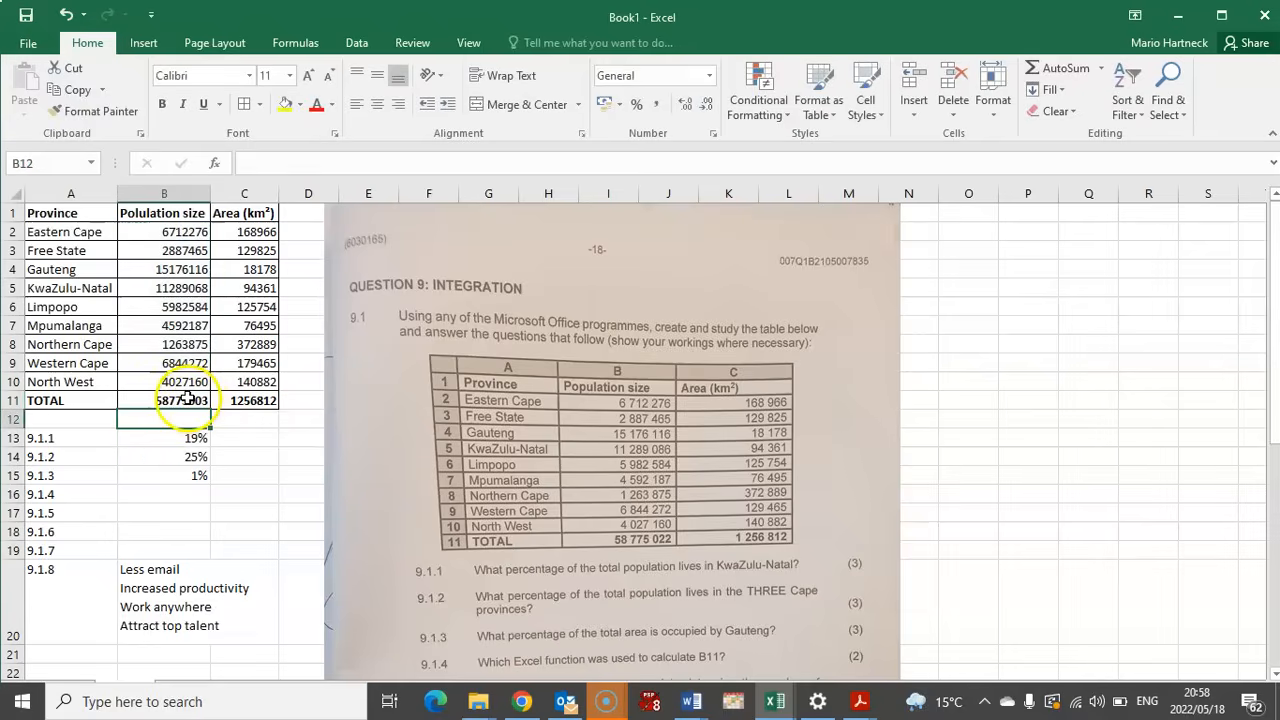
Enter "Auto Sum" in cell B16 as the answer to question 9.1.4
click(175, 498)
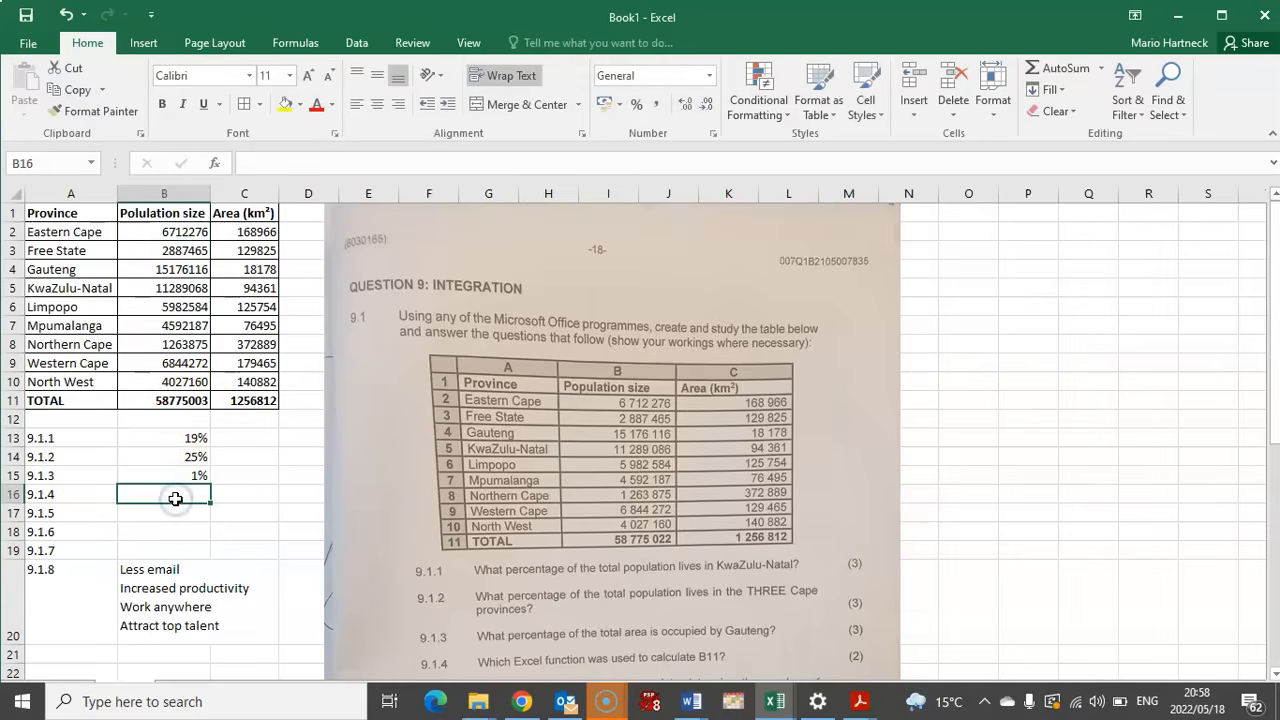
text(a)
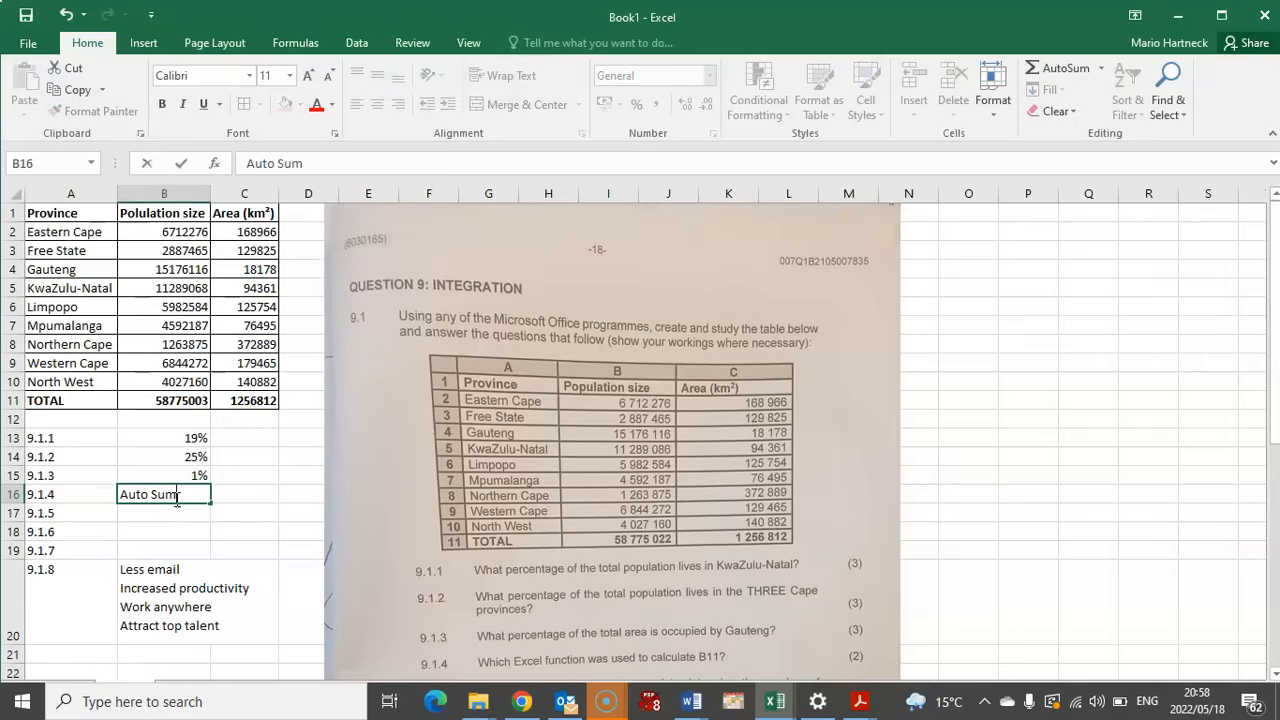
click(168, 514)
click(168, 514)
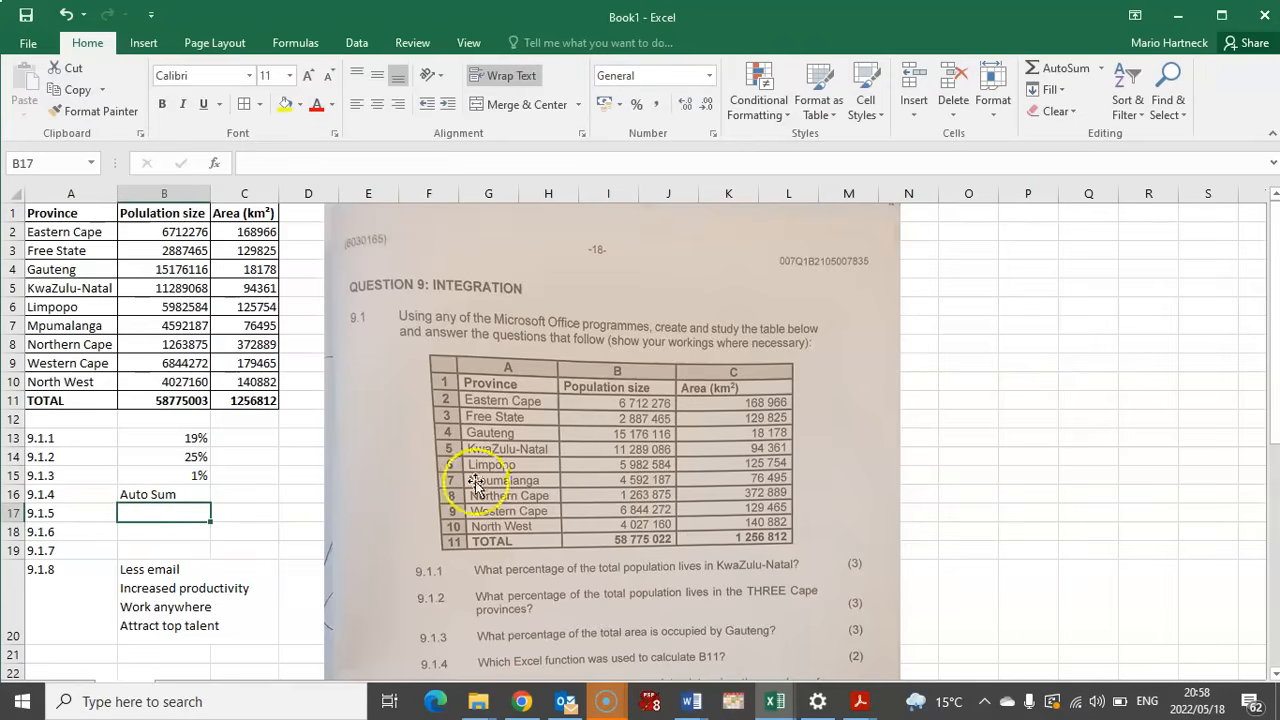
Read question 9.1.5 about the Excel function that determines the number of provinces
drag(1273, 340, 1273, 364)
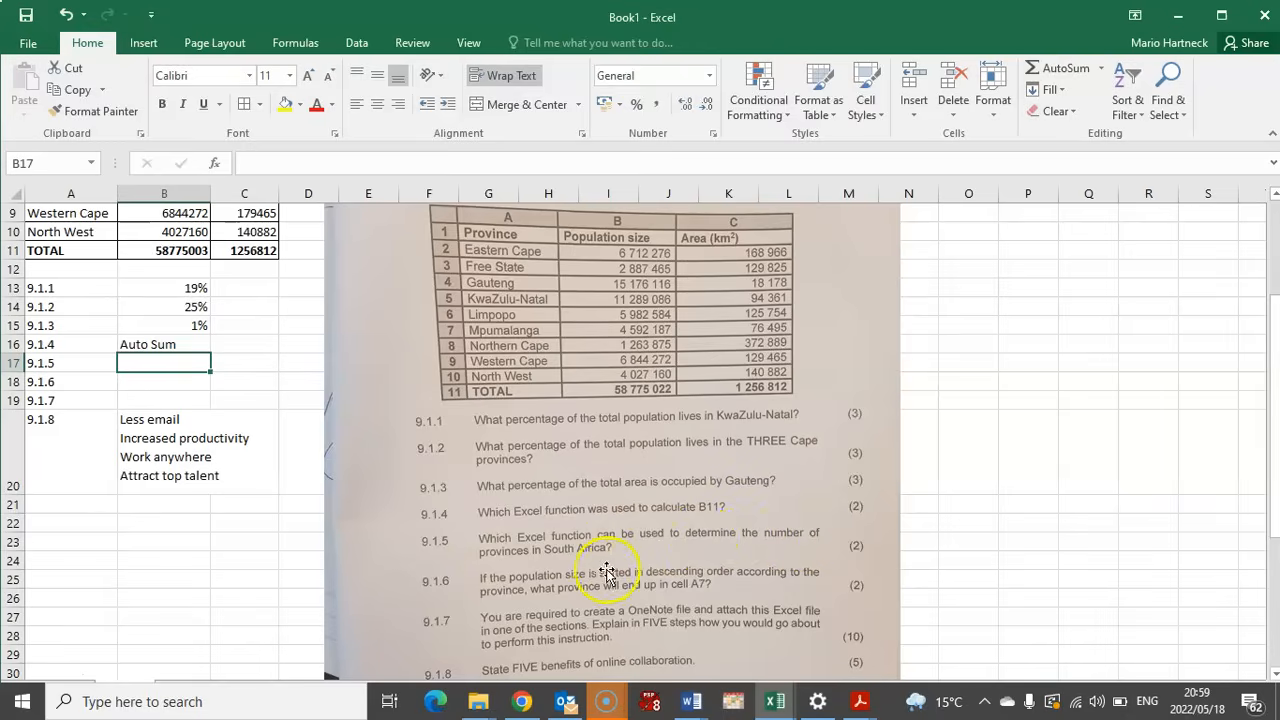
drag(1275, 388, 1275, 320)
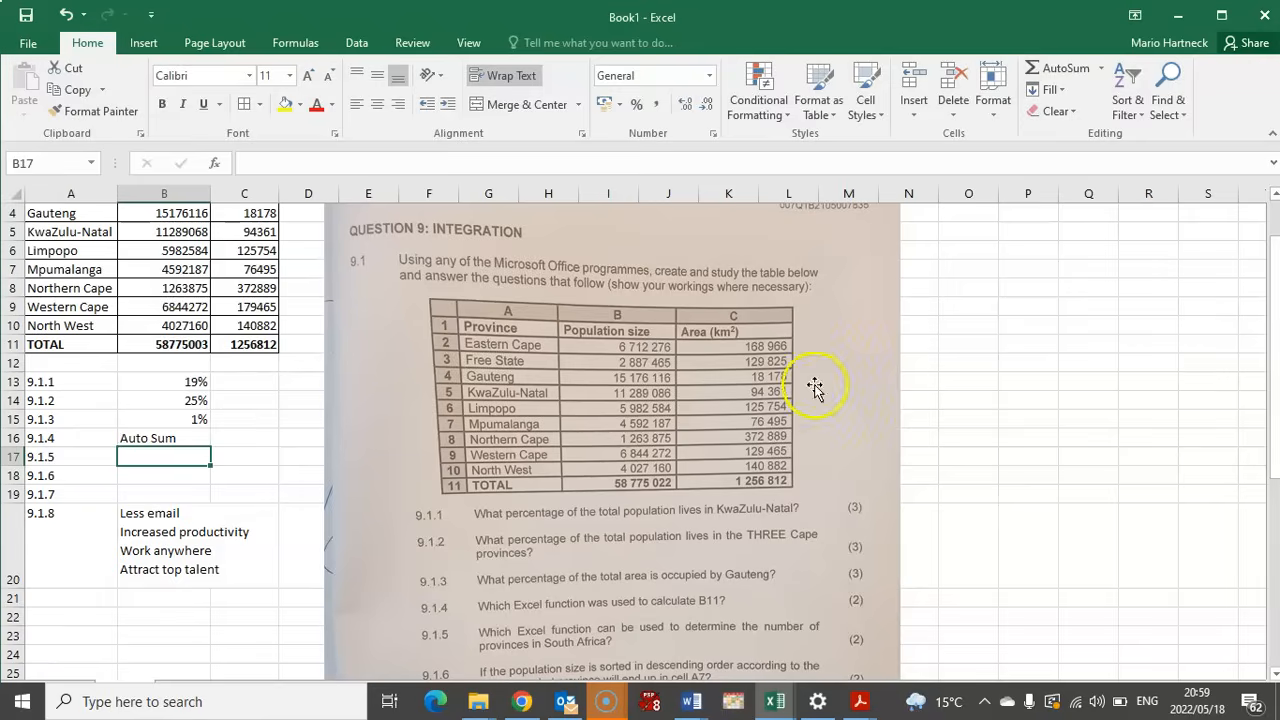
drag(1273, 352, 1272, 404)
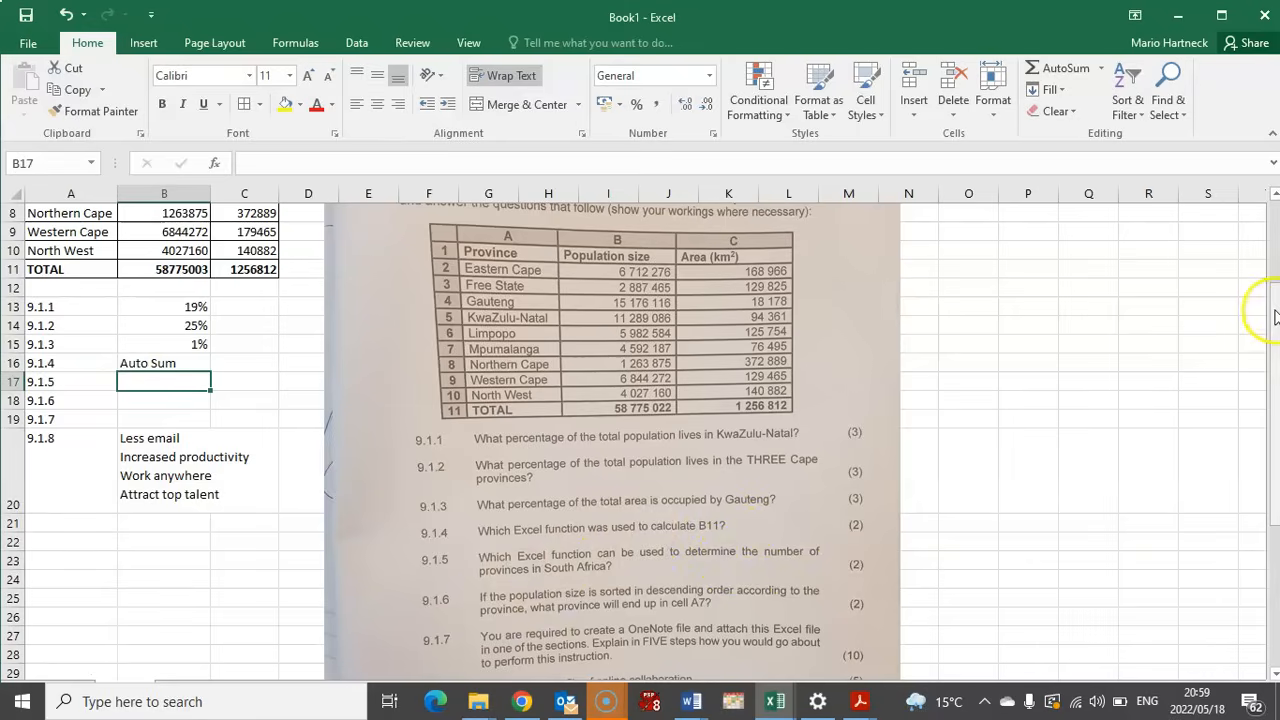
scroll(1274, 316, up, 2)
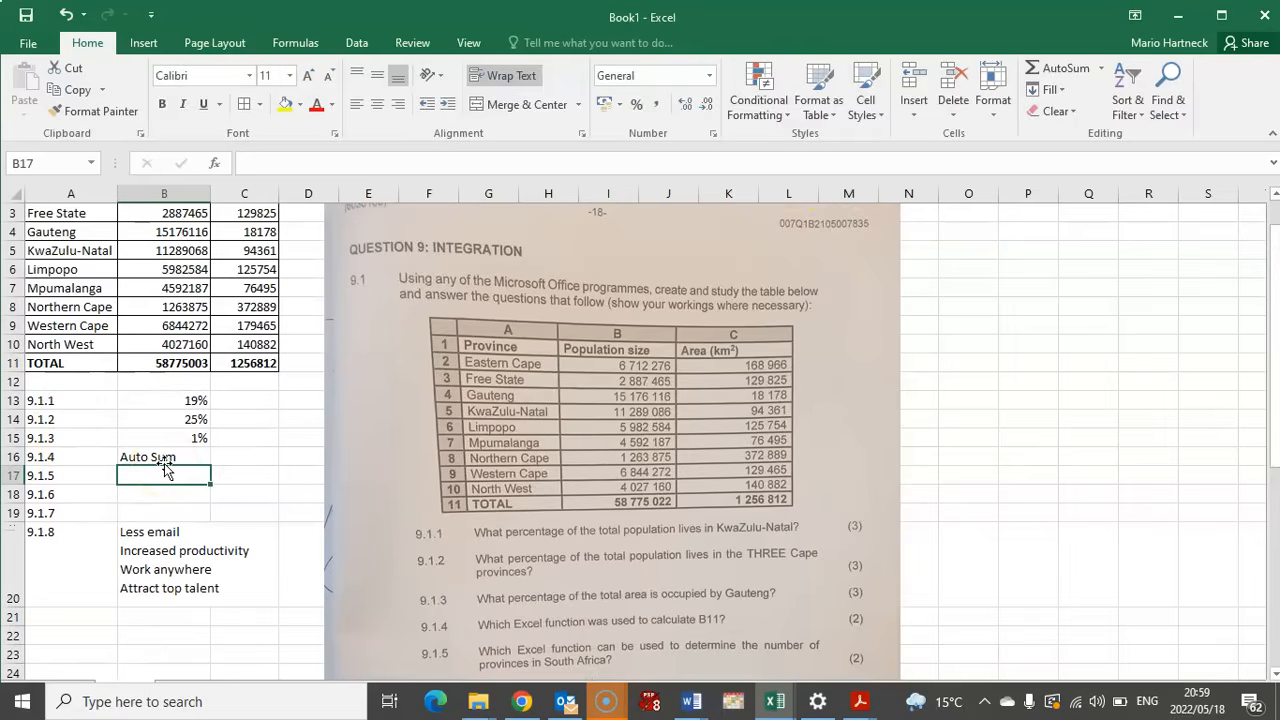
Try to enter "=count or =CountA" in B17 as the answer to question 9.1.5, and clear the cell
text(=count)
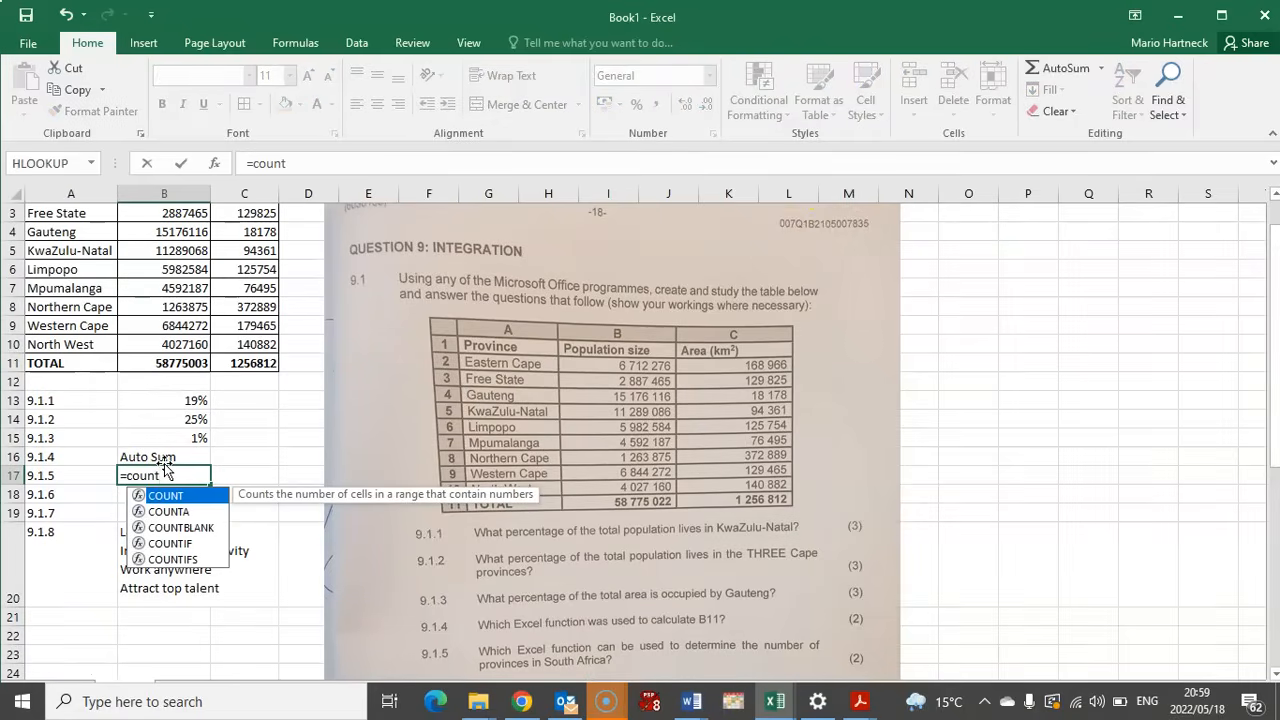
text( or)
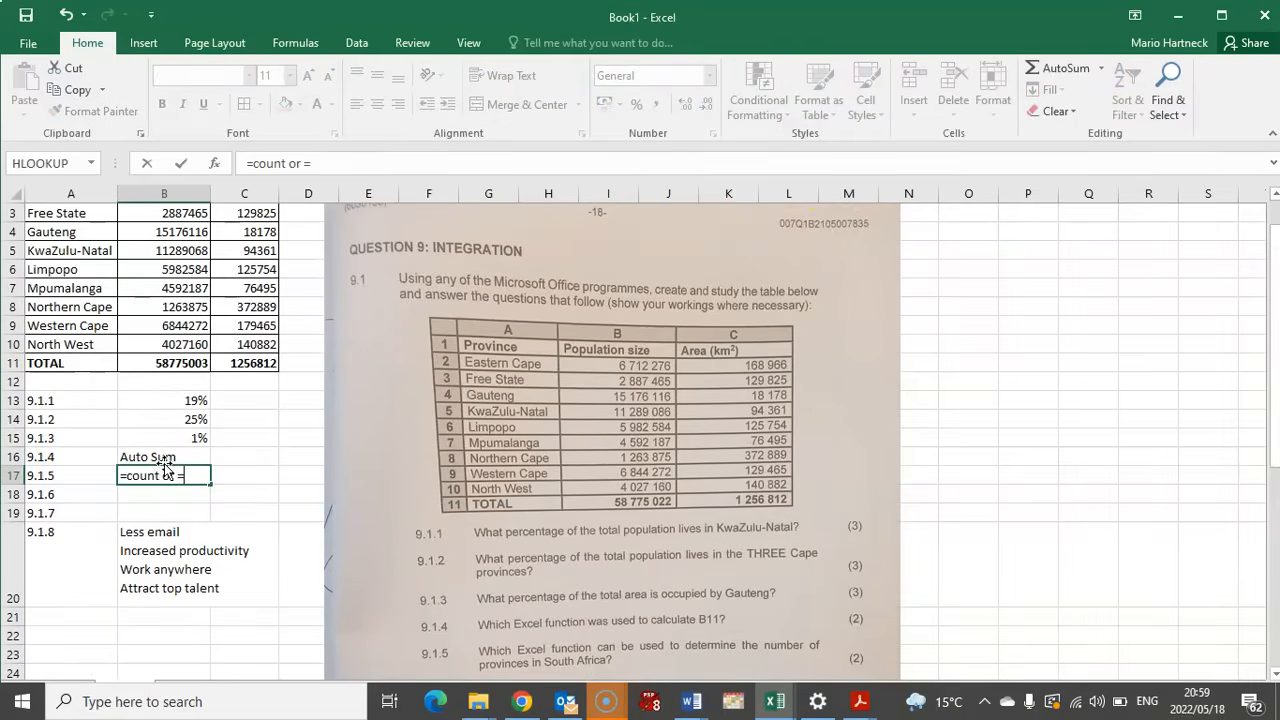
text( =CountA)
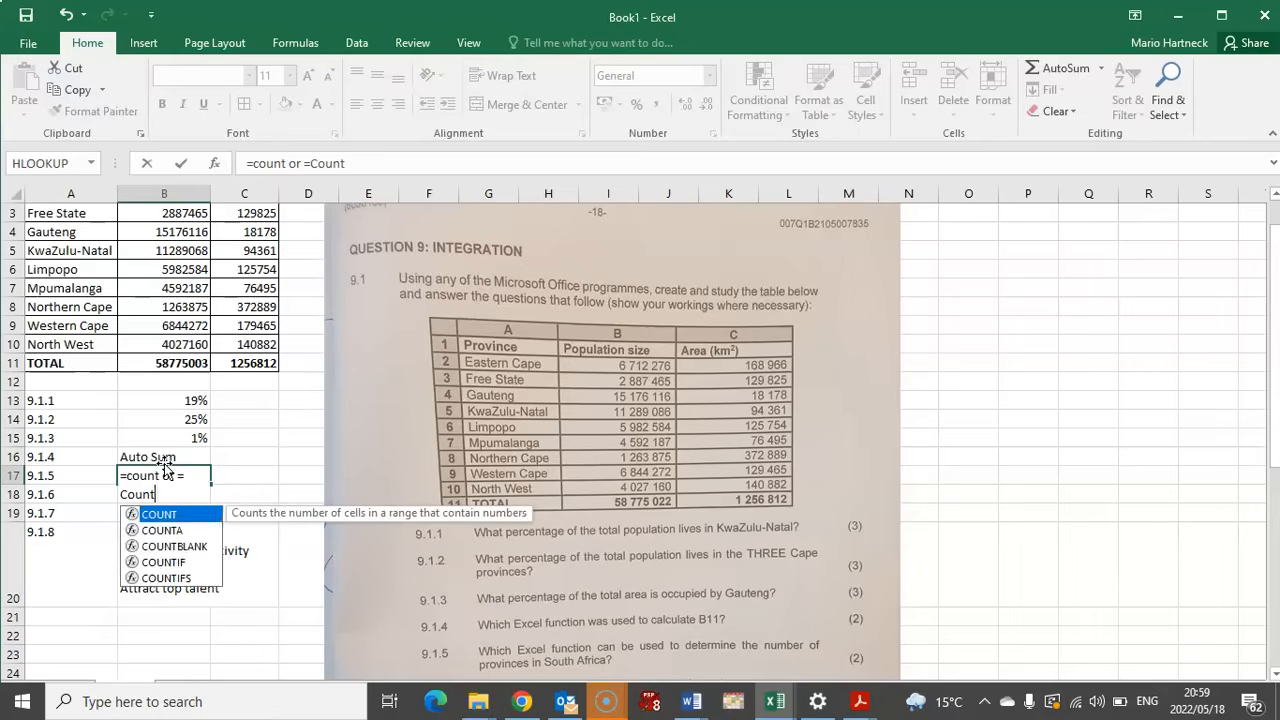
click(285, 468)
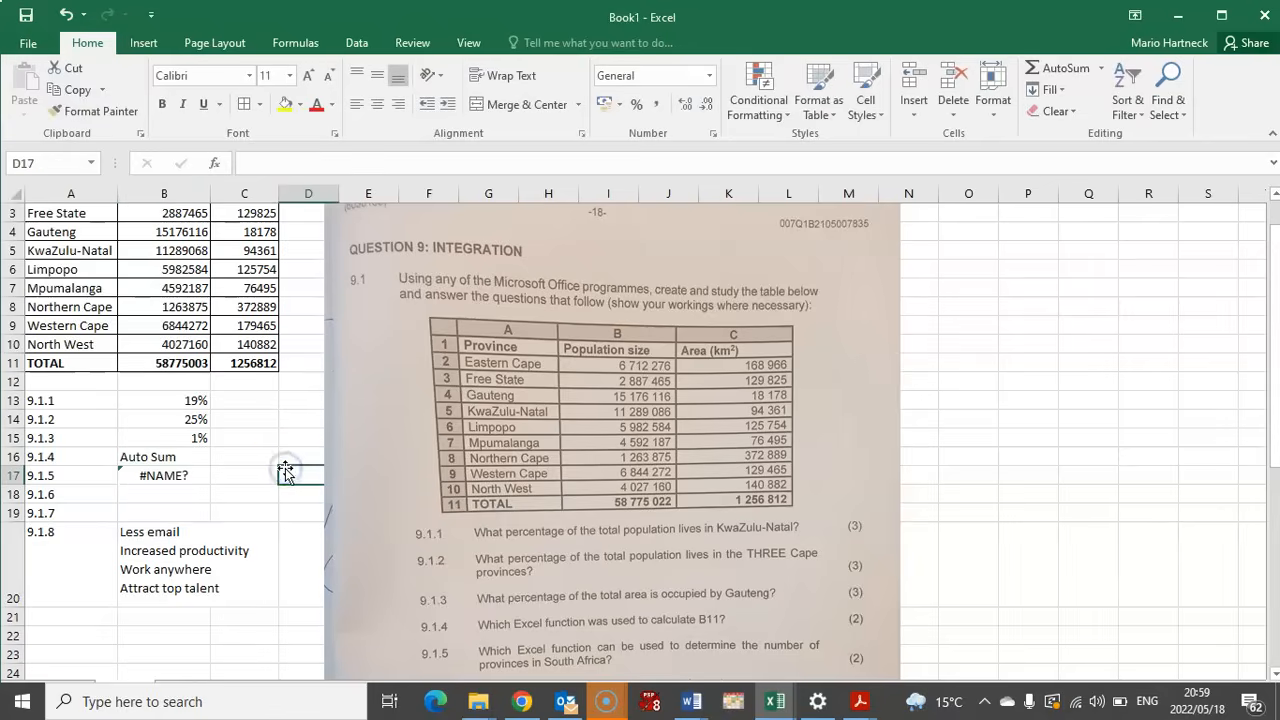
click(172, 472)
key(Delete)
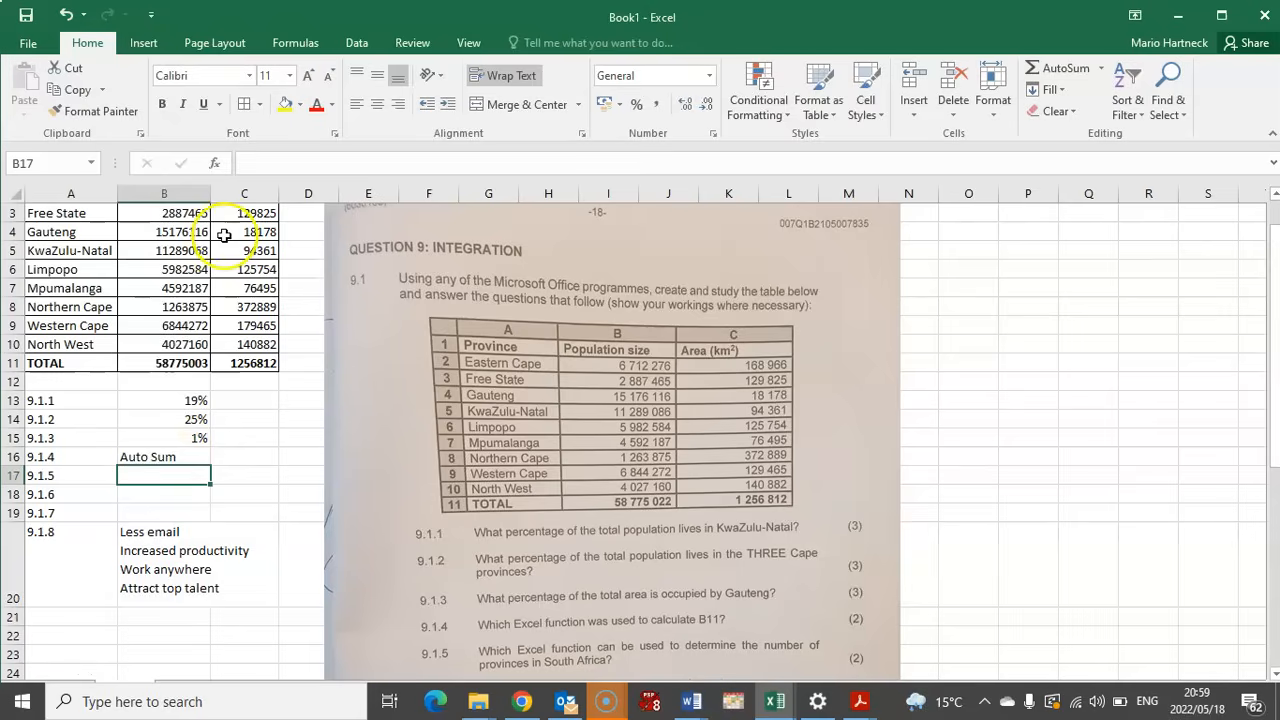
Try to build a COUNTA formula in B17 for the province names in A2:A10, and clear the cell
drag(1273, 358, 1275, 322)
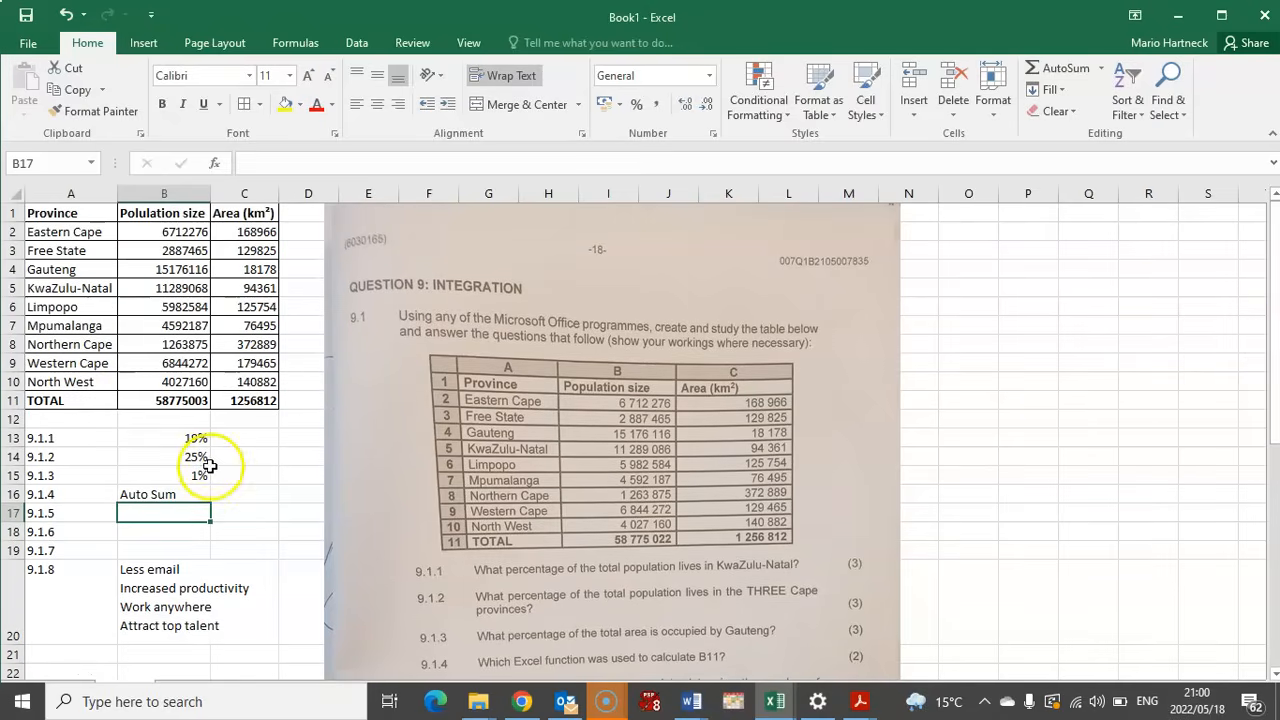
drag(69, 231, 73, 381)
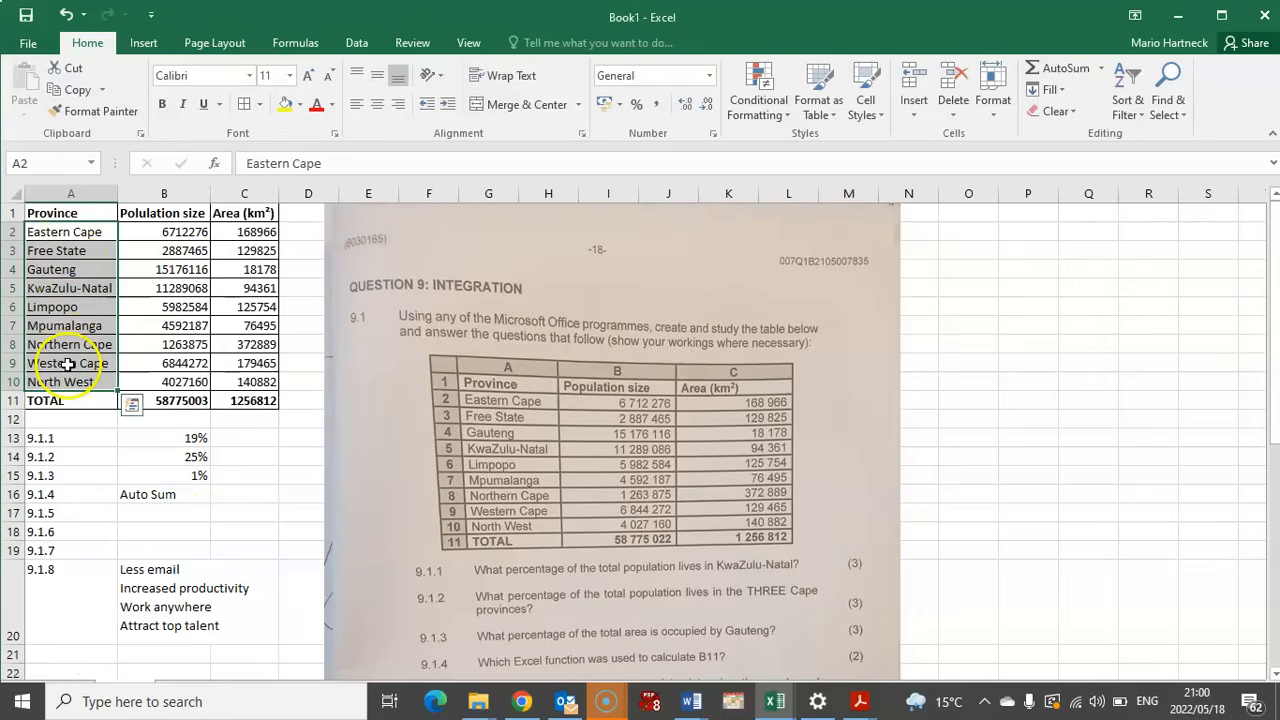
click(165, 512)
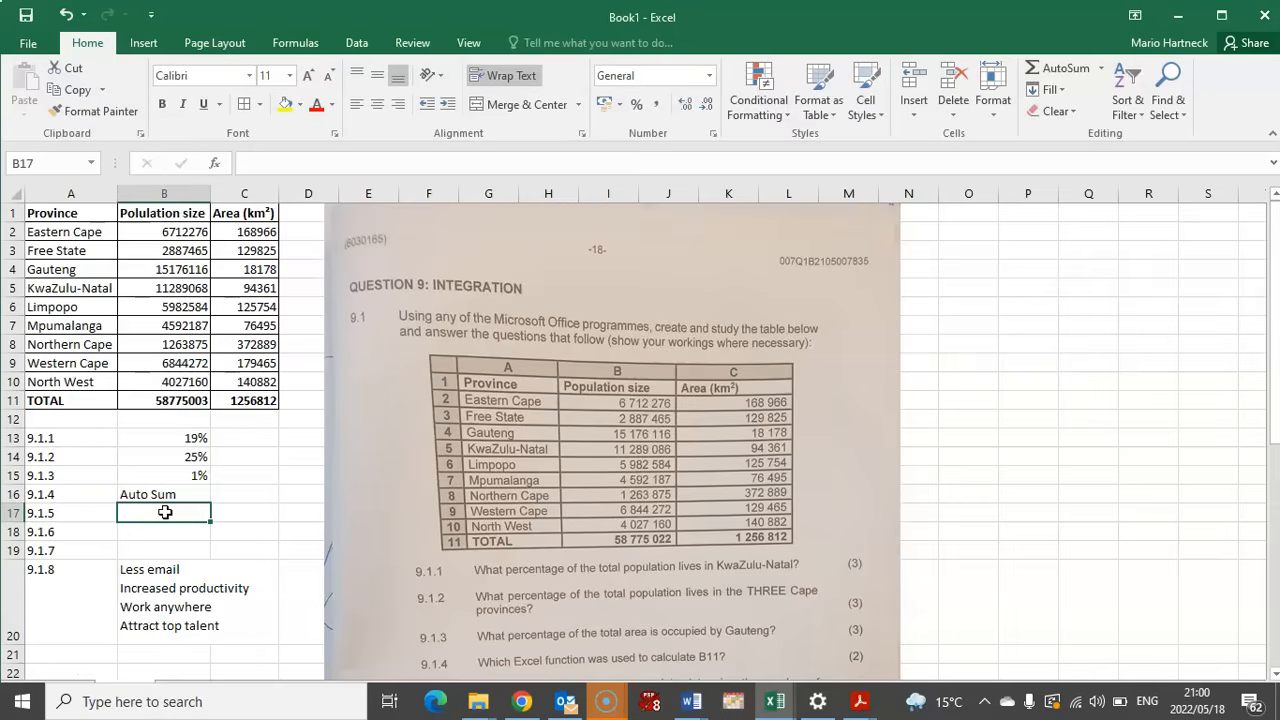
text(=)
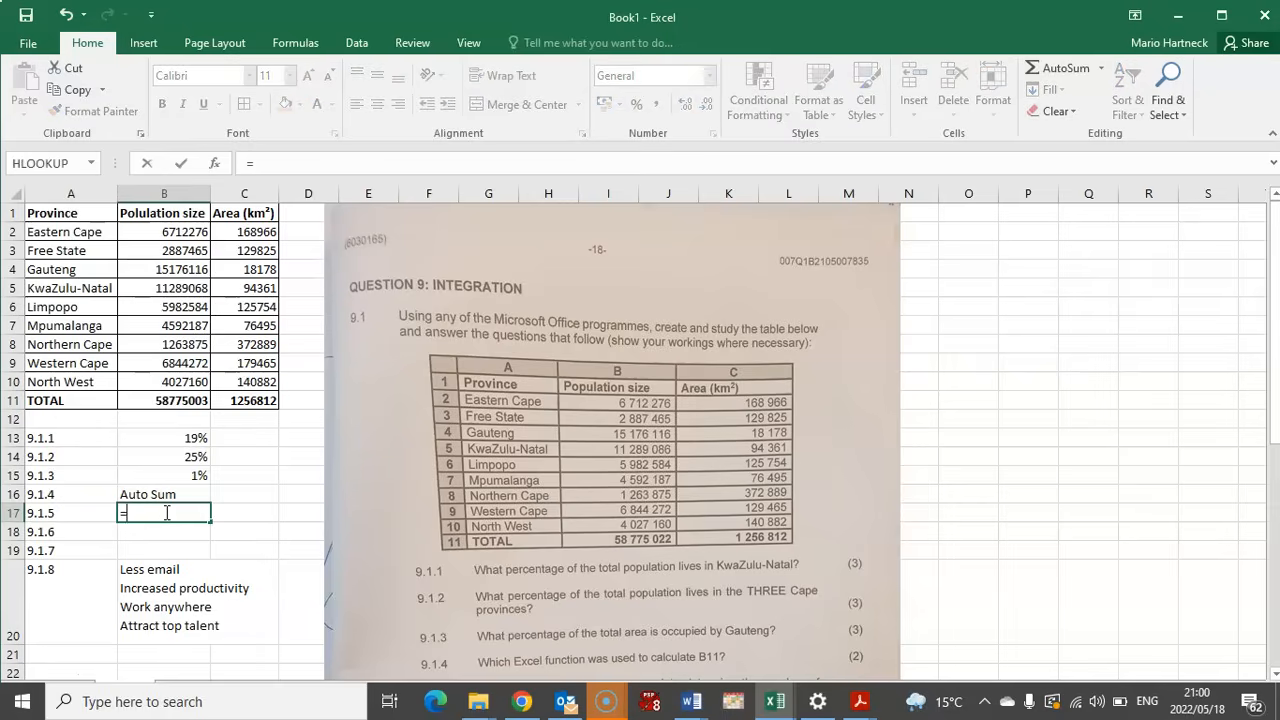
text(counta)
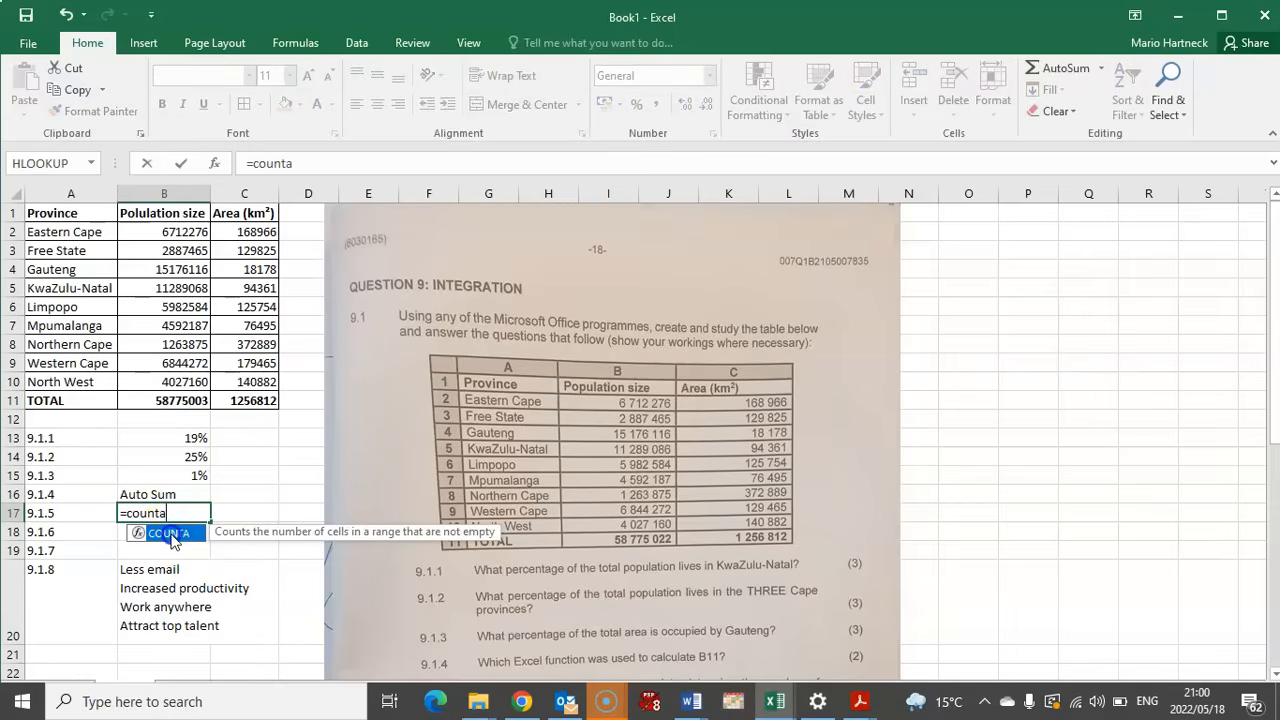
click(186, 543)
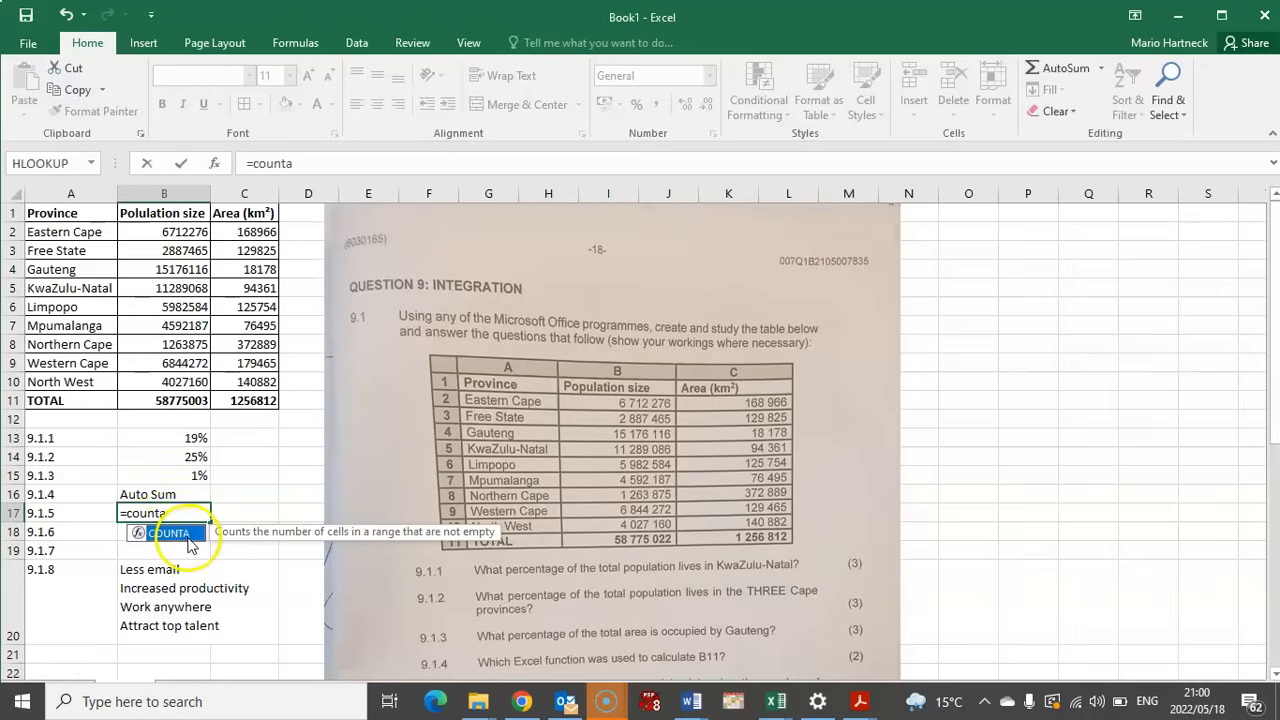
drag(65, 234, 64, 243)
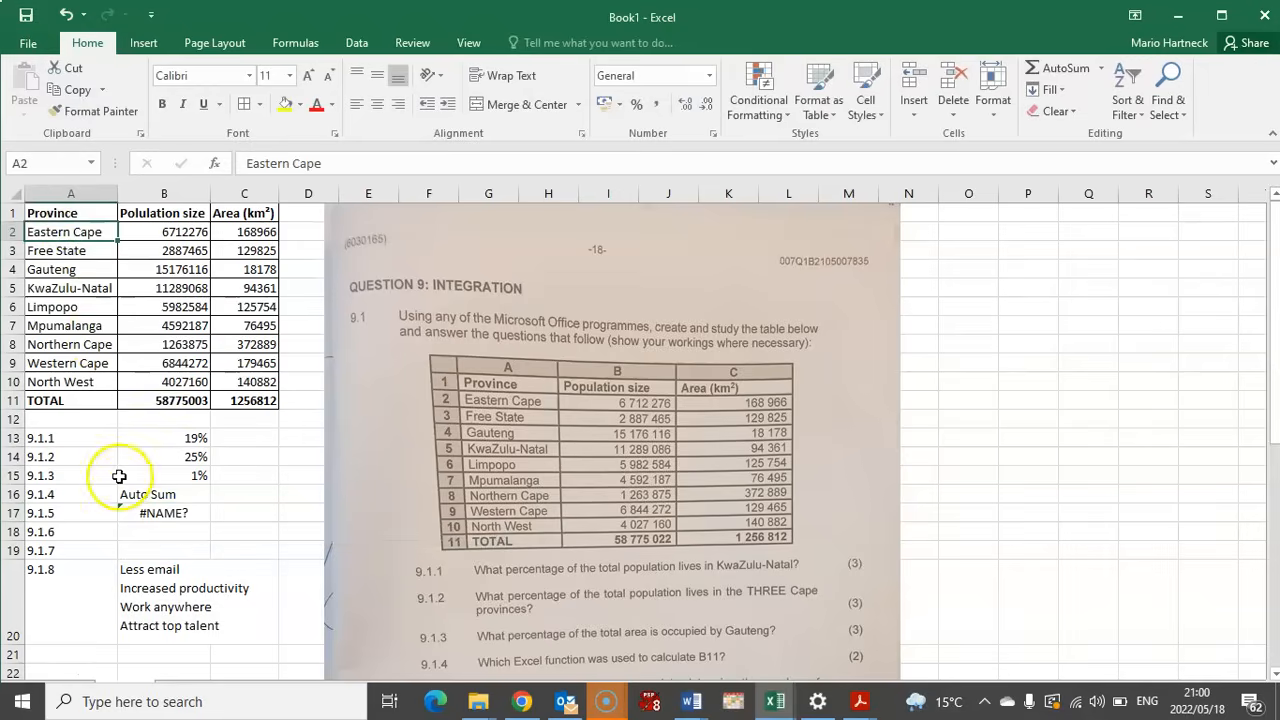
click(164, 514)
key(Delete)
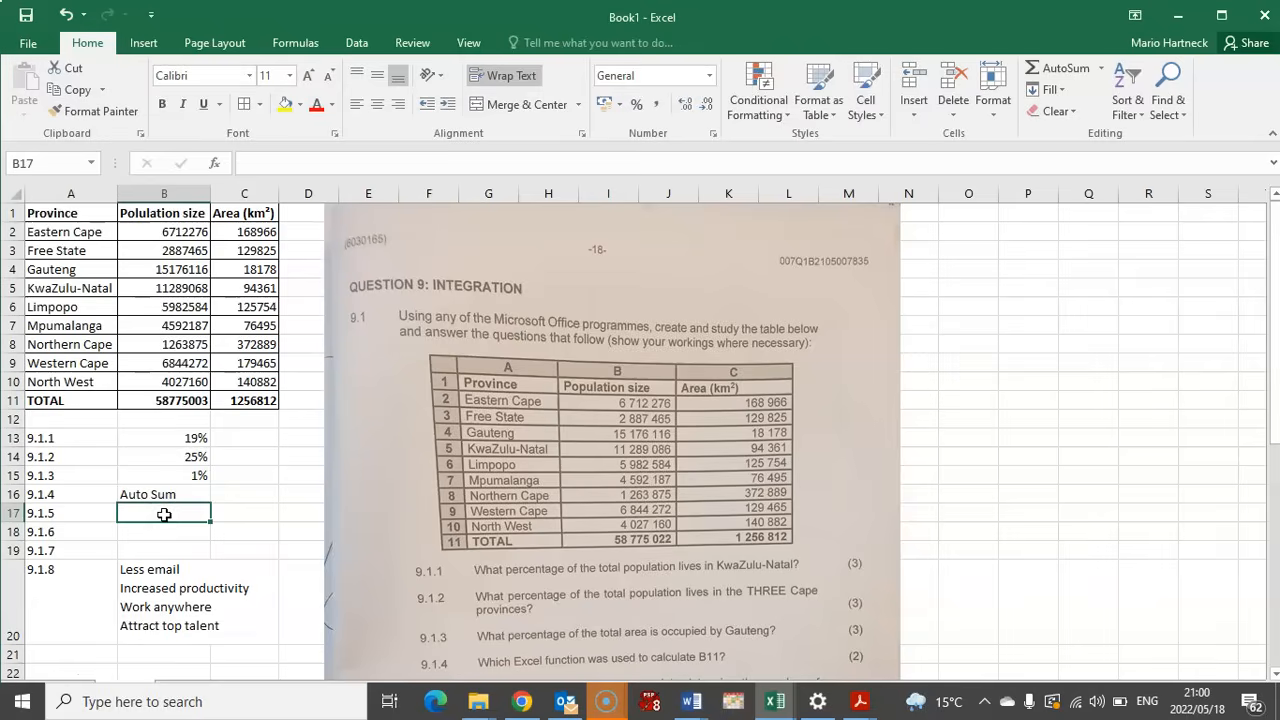
Enter the formula =COUNTA(A2:A10) in cell B17 to count the provinces for question 9.1.5
text(=)
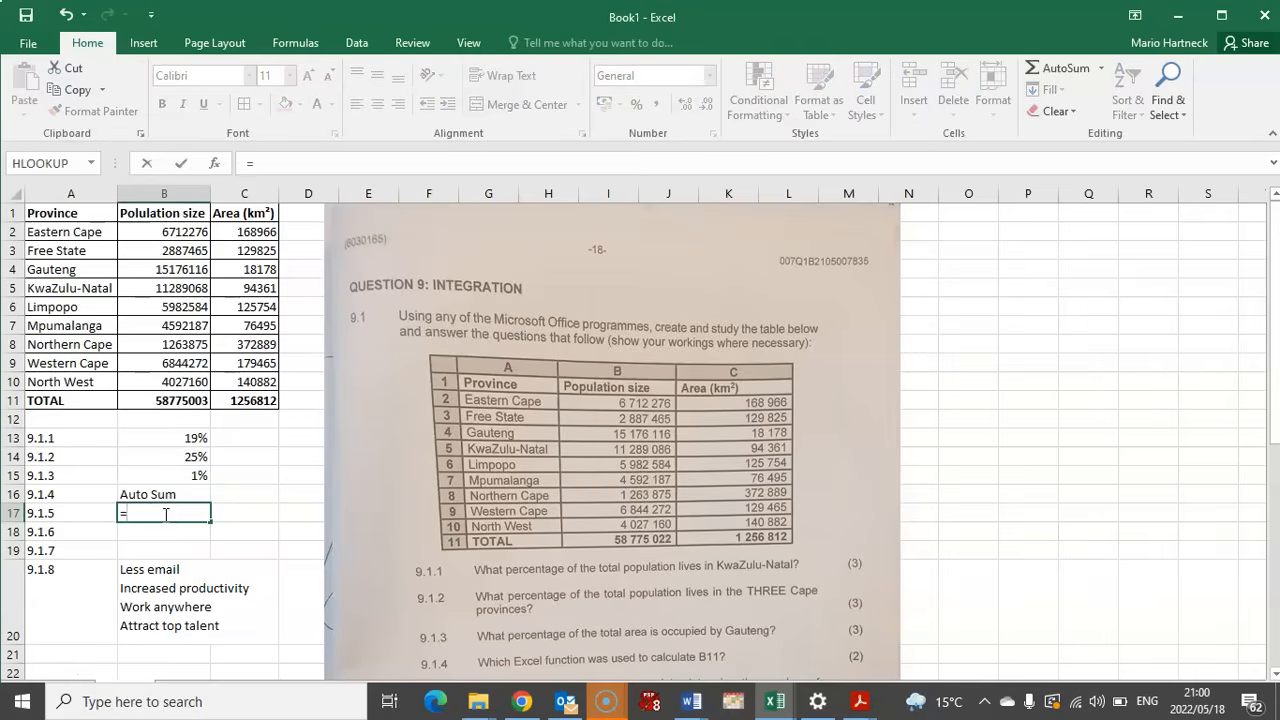
text(count)
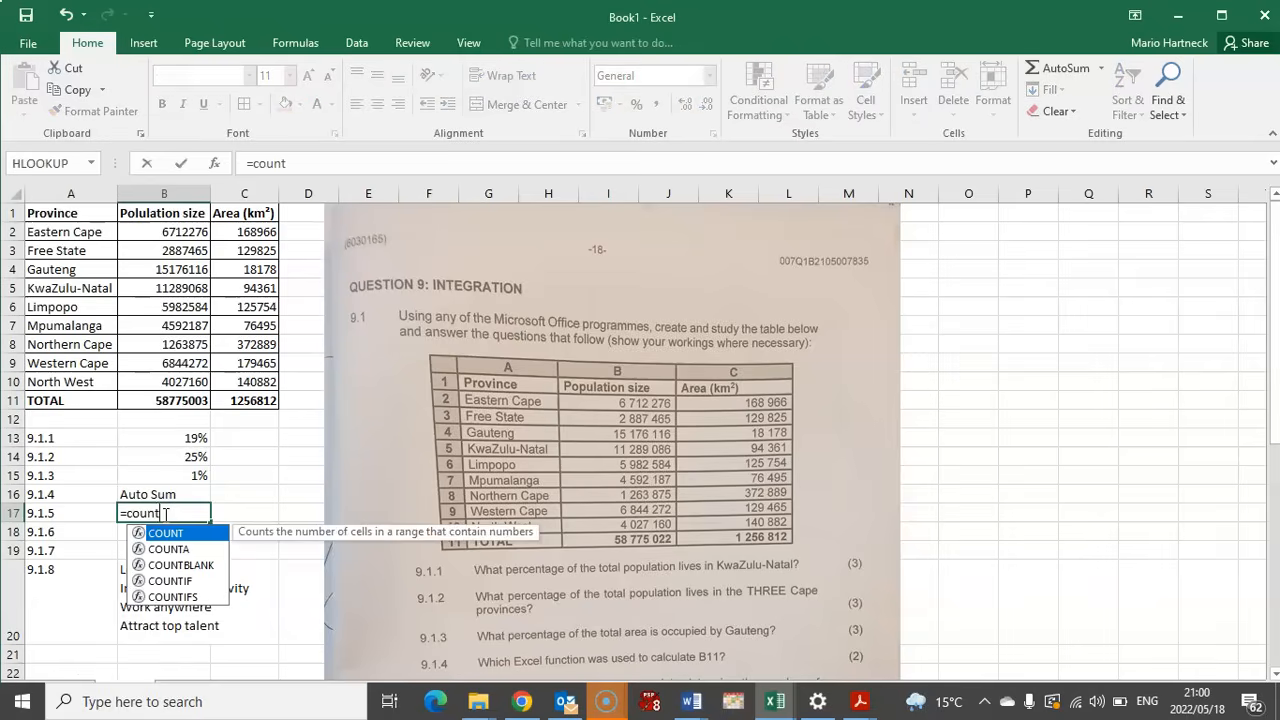
text(a()
key(BackSpace)
key(BackSpace)
key(BackSpace)
key(BackSpace)
key(BackSpace)
key(BackSpace)
key(BackSpace)
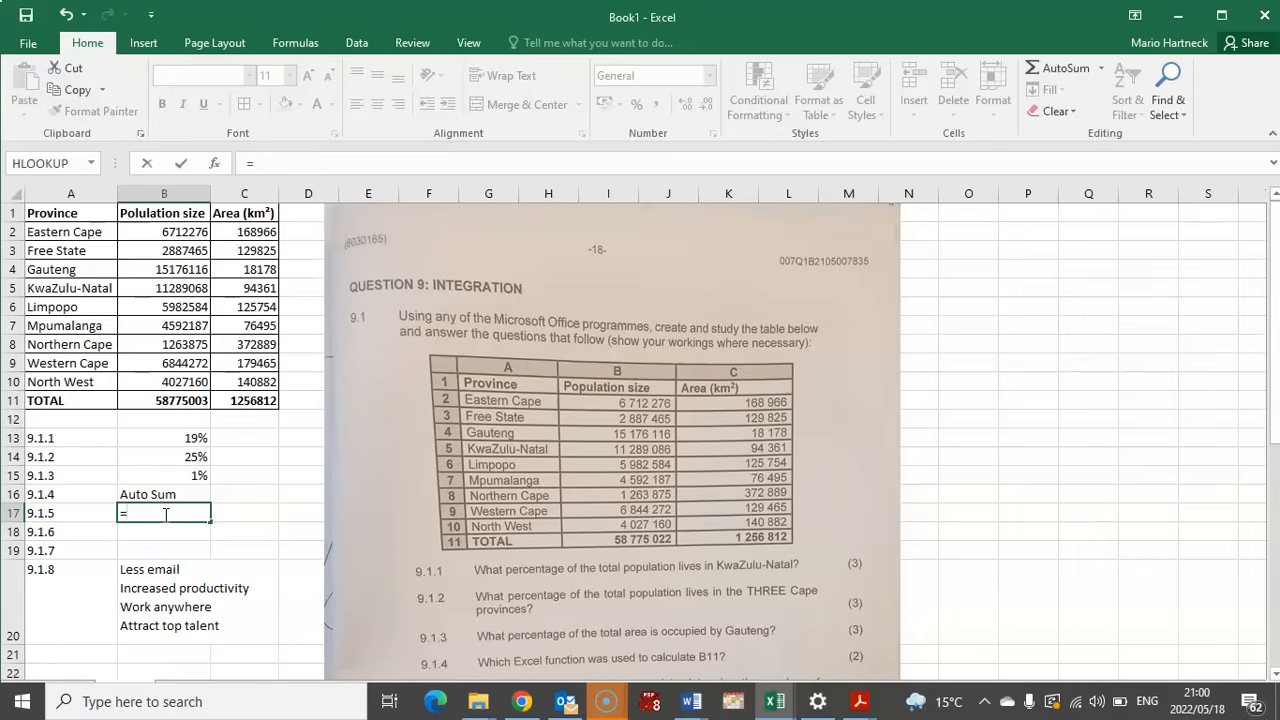
text(coun)
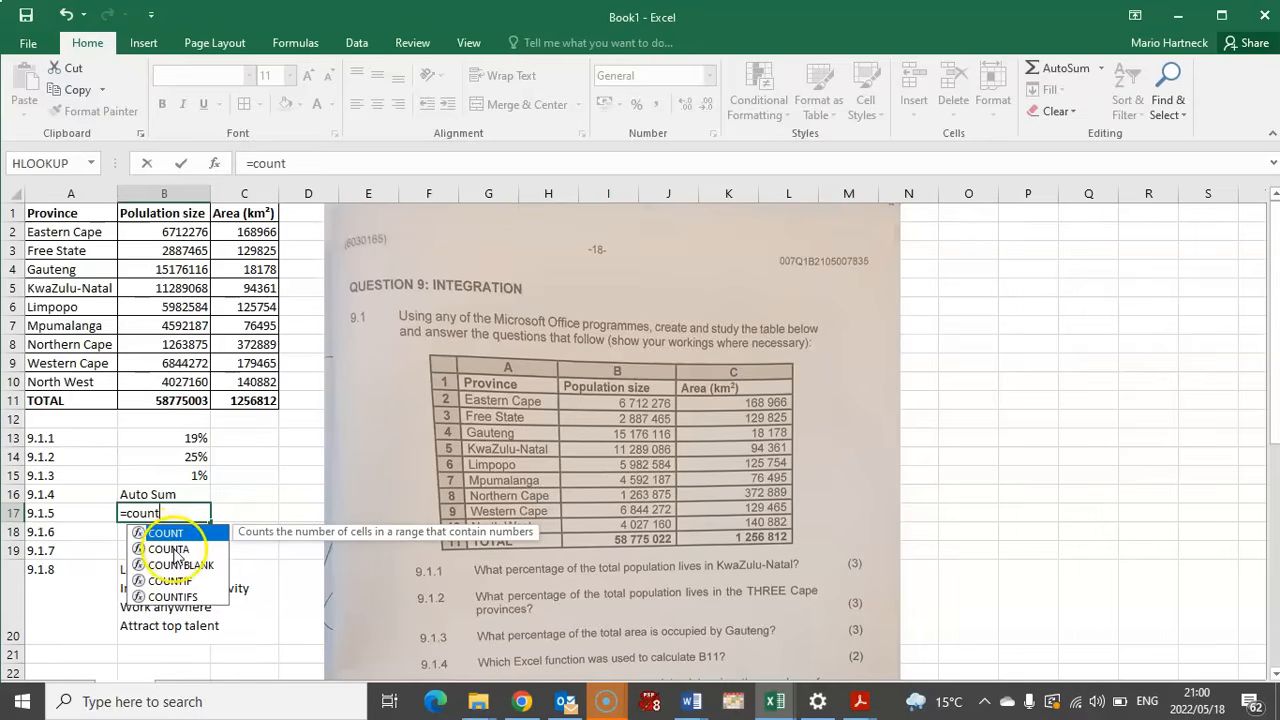
text(t)
double_click(170, 549)
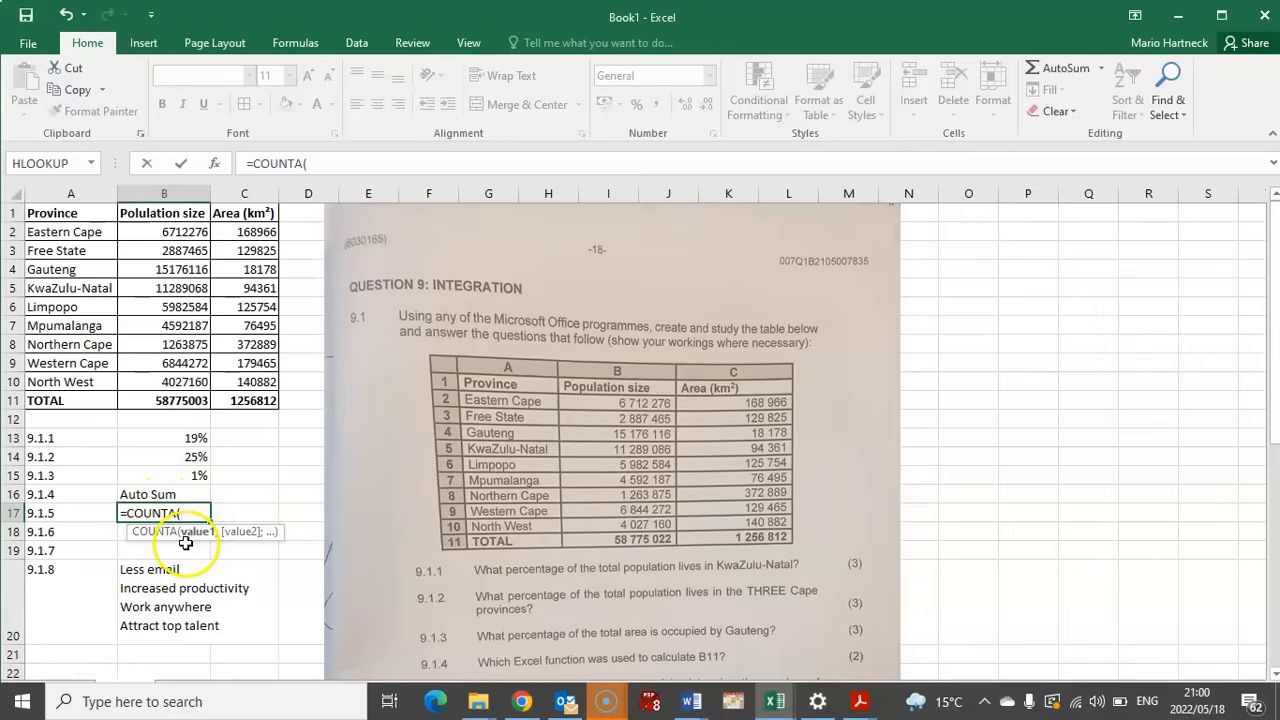
drag(60, 232, 67, 378)
text())
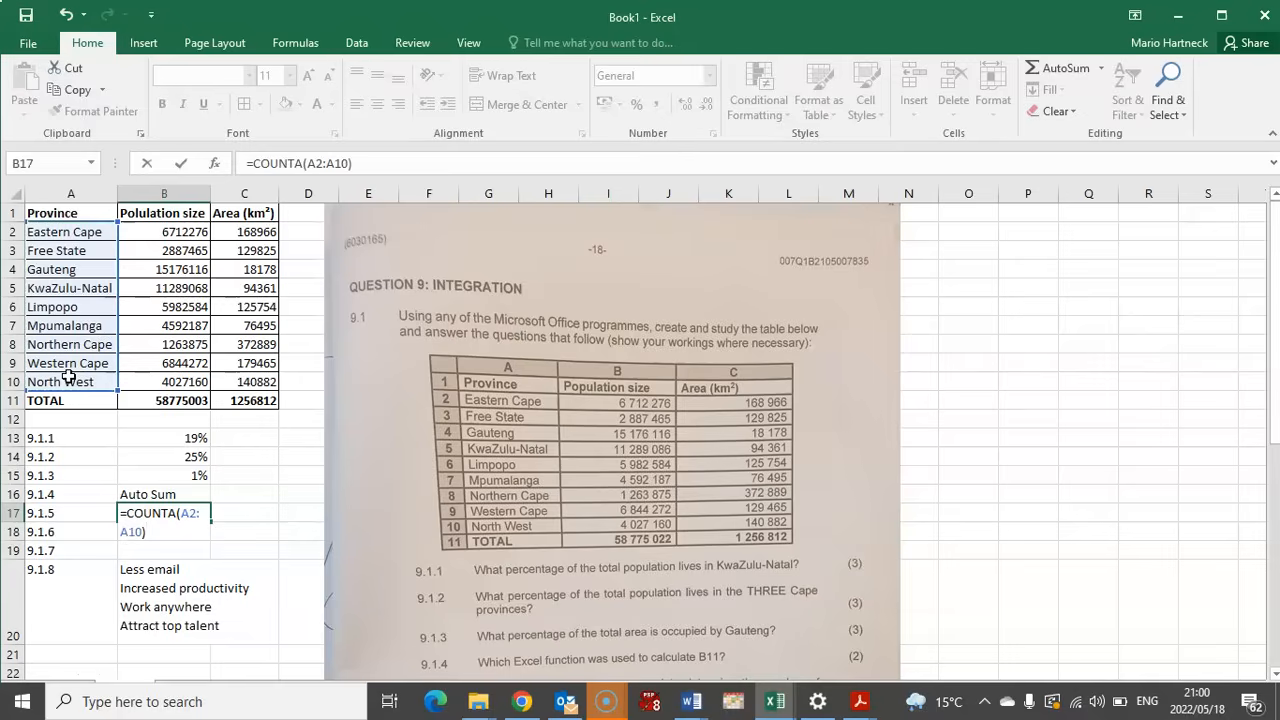
key(Return)
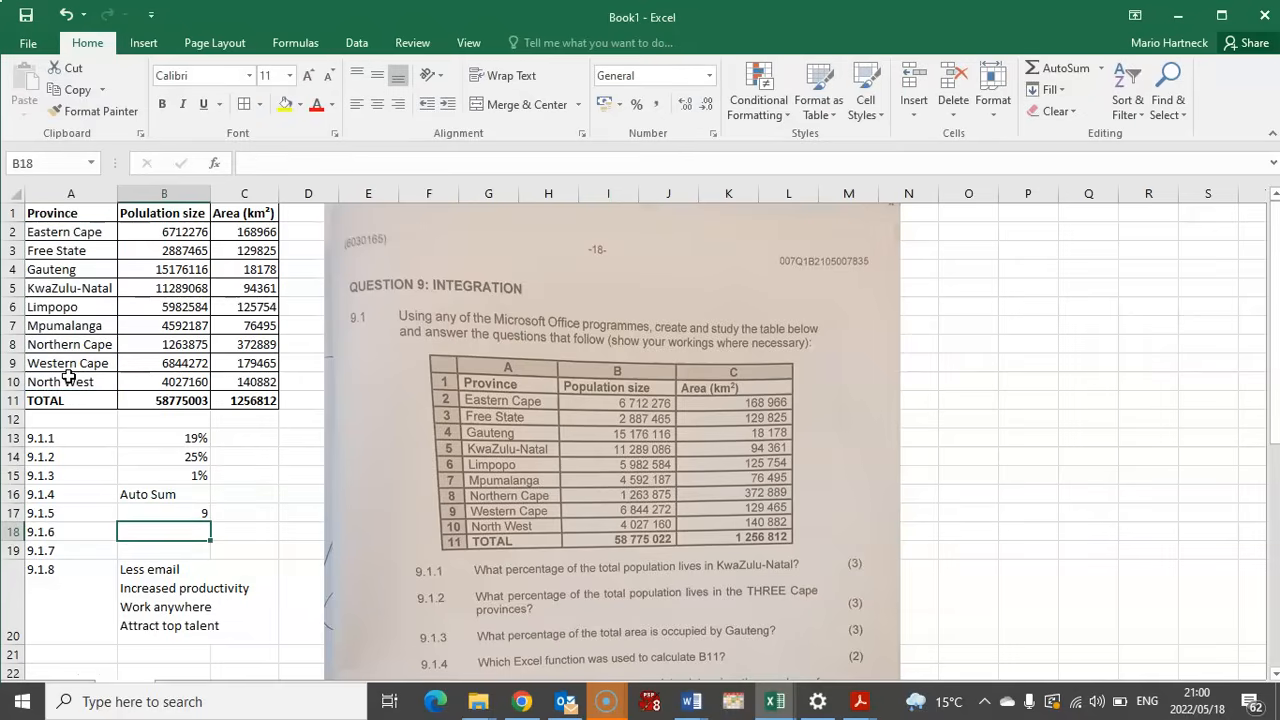
Replace the formula in B17 with =COUNT(B2:B10) to count the provinces from their population figures
click(169, 516)
key(Delete)
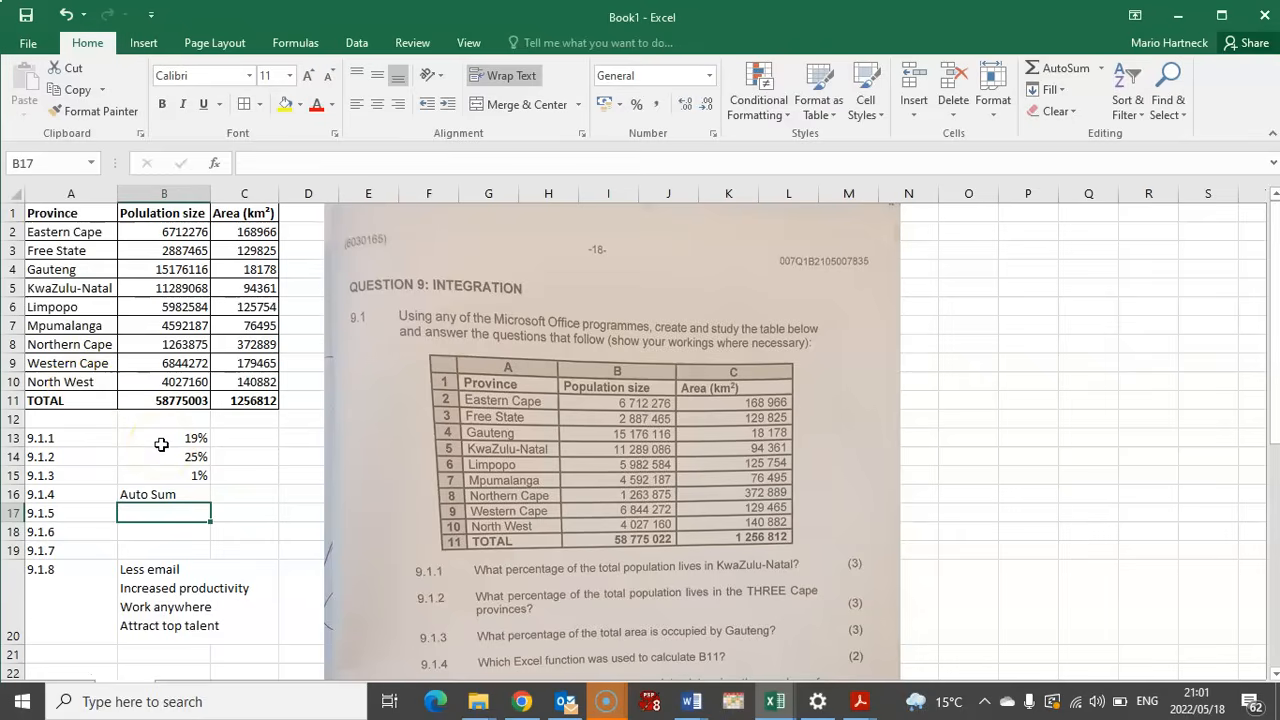
text(=count)
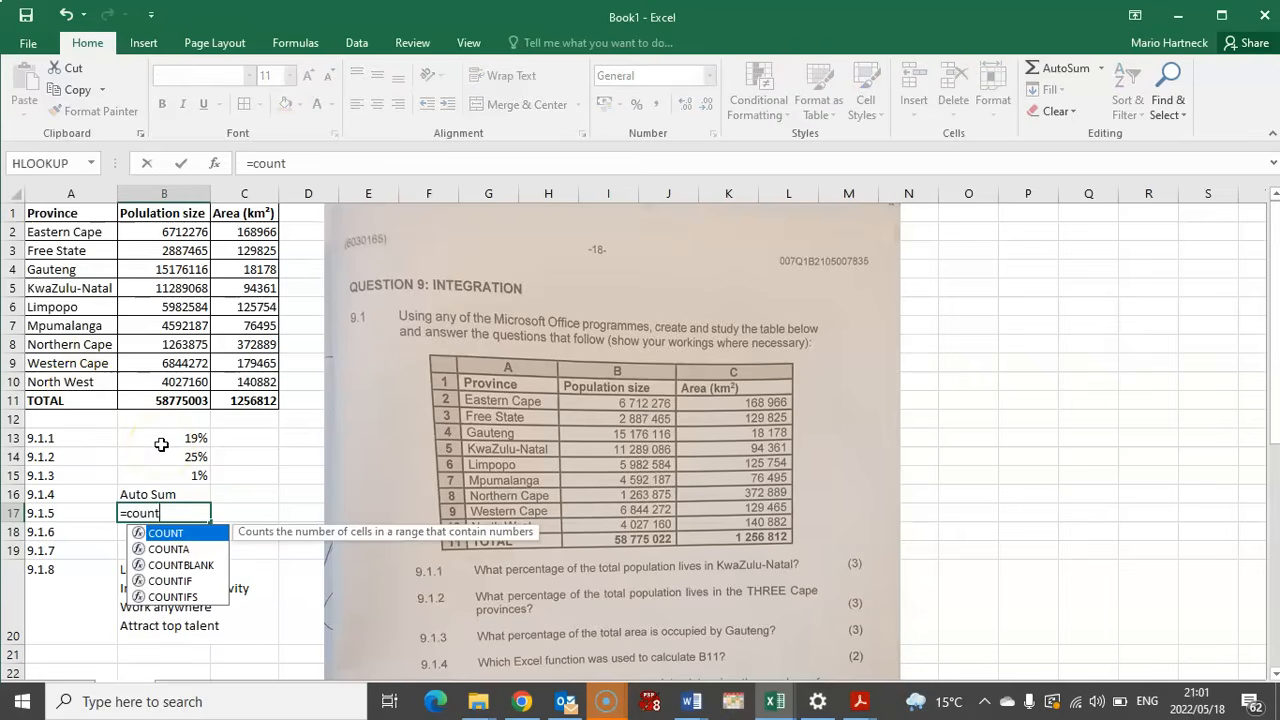
double_click(166, 533)
drag(165, 232, 188, 381)
key(Return)
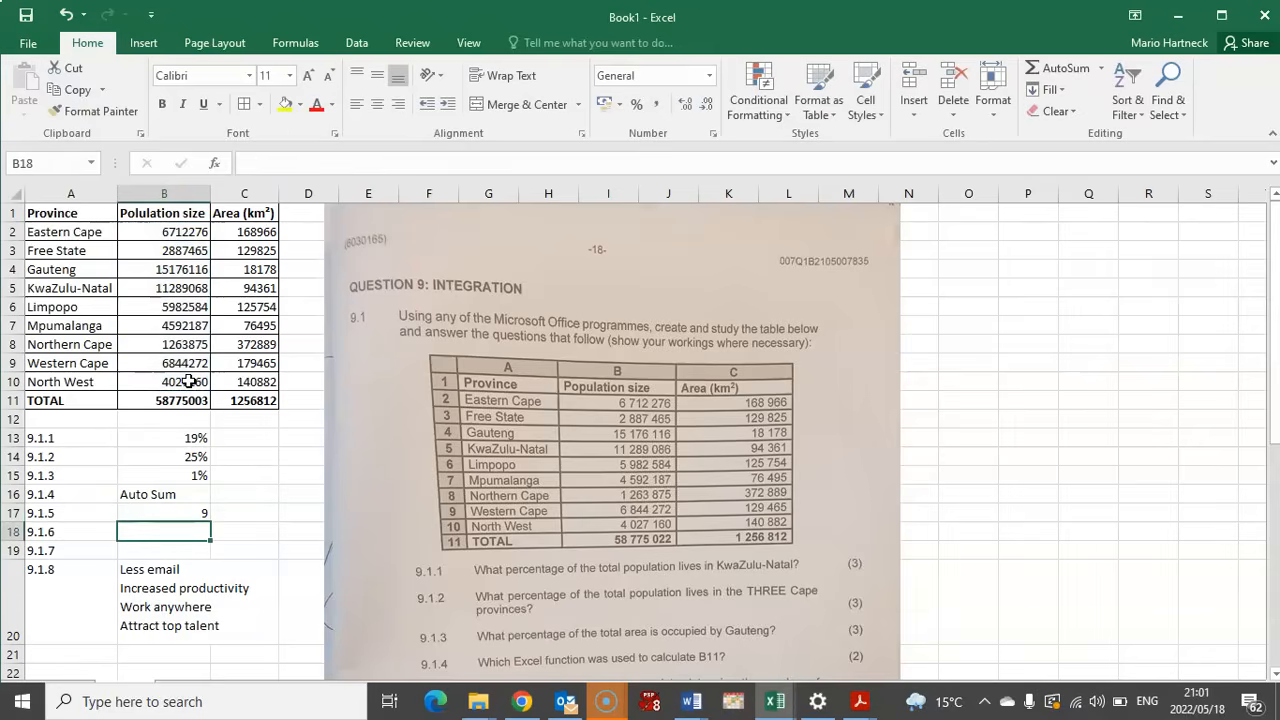
Enter "counta or count" in C17 beside the result for question 9.1.5
click(240, 514)
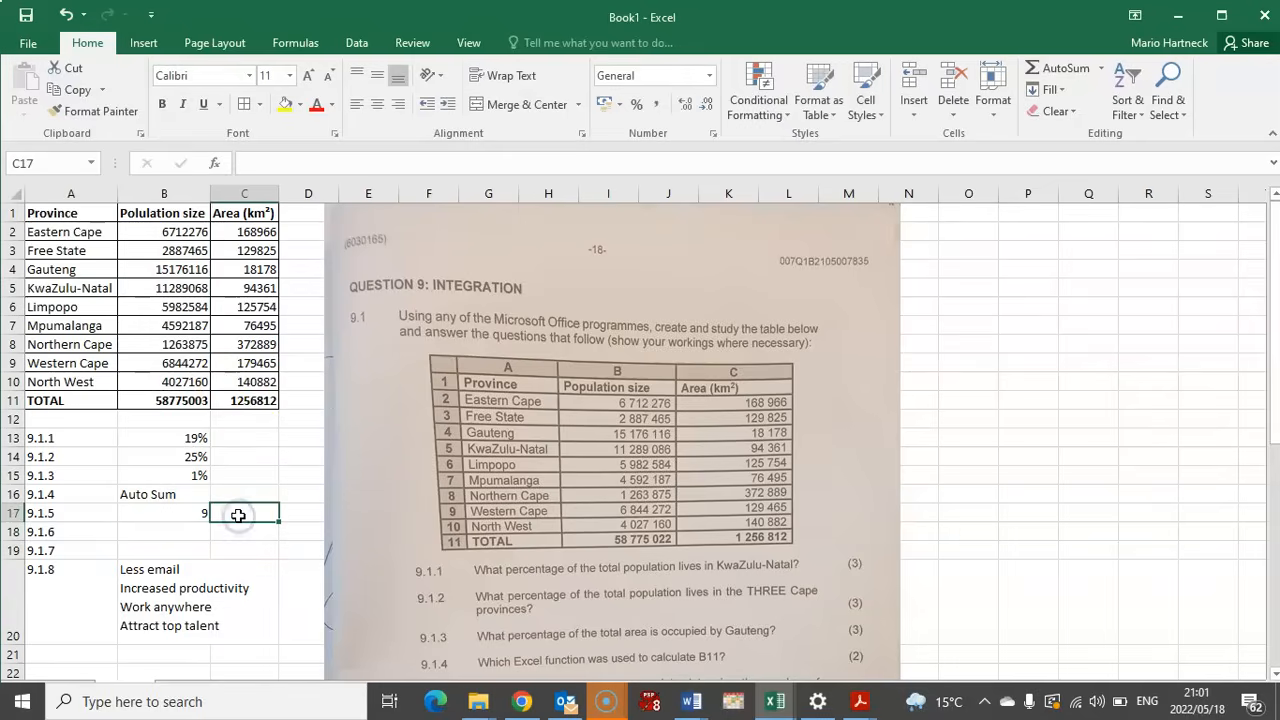
text(counta)
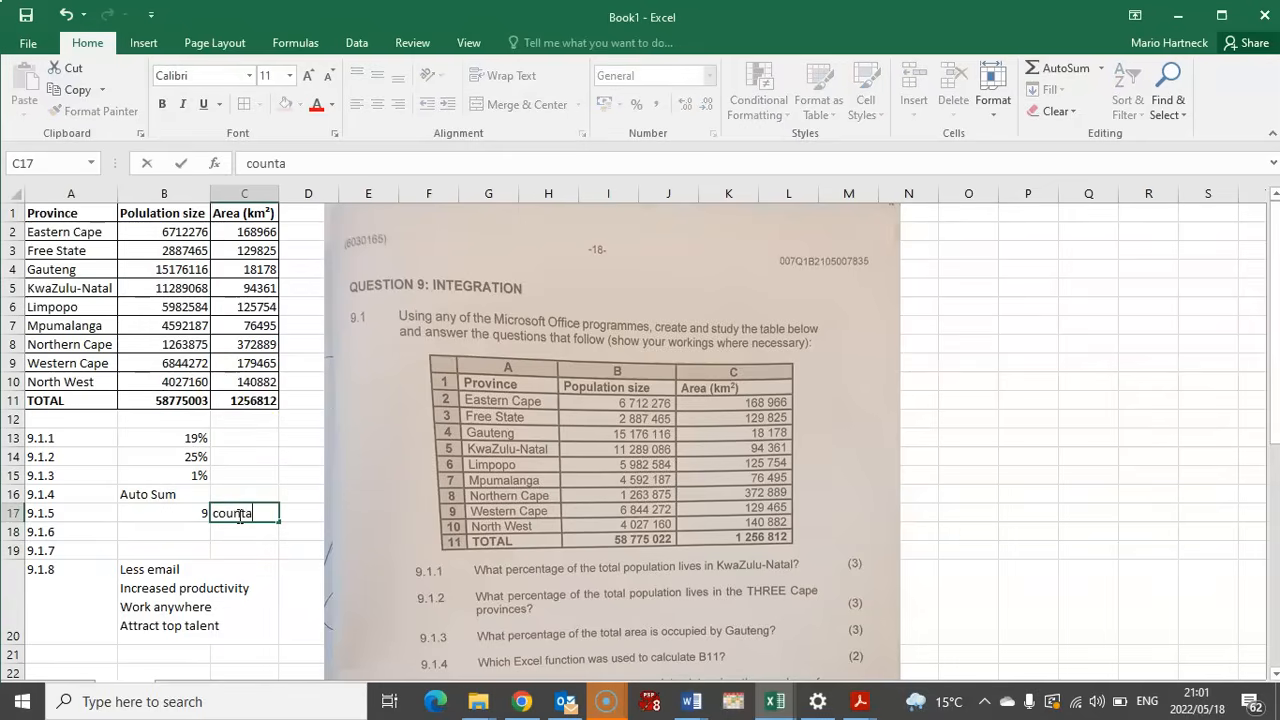
text( or count)
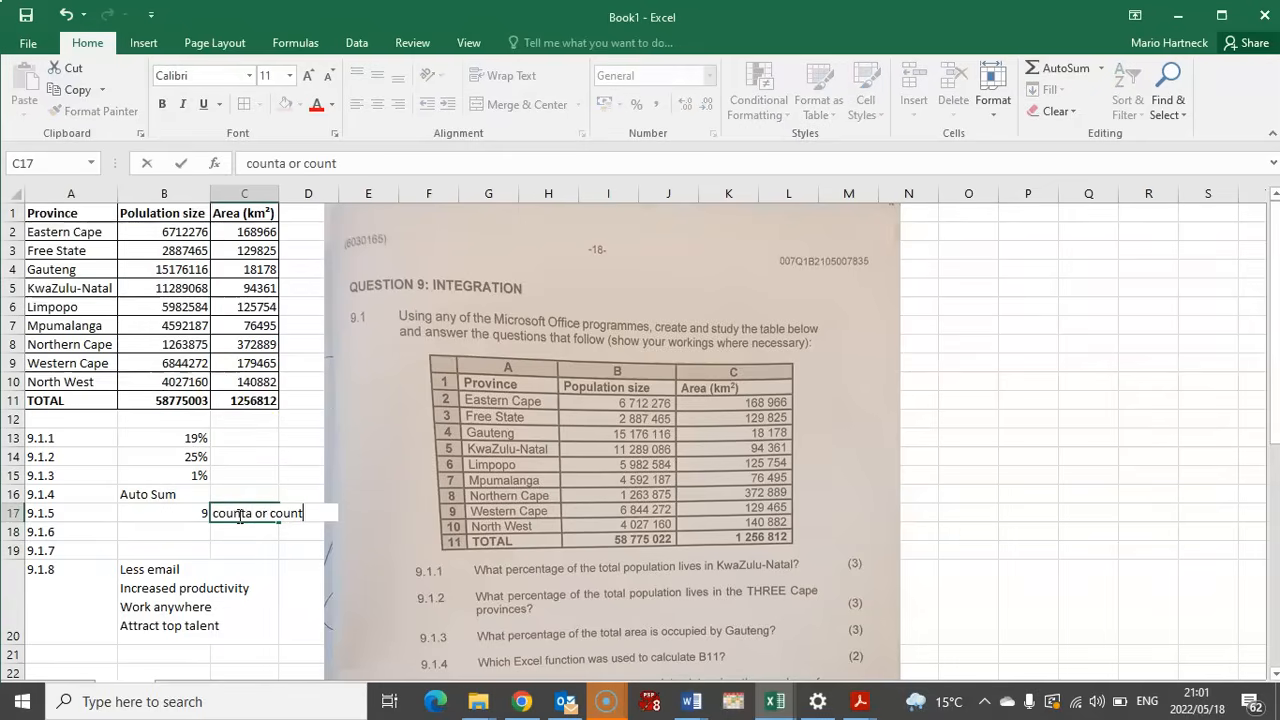
click(160, 532)
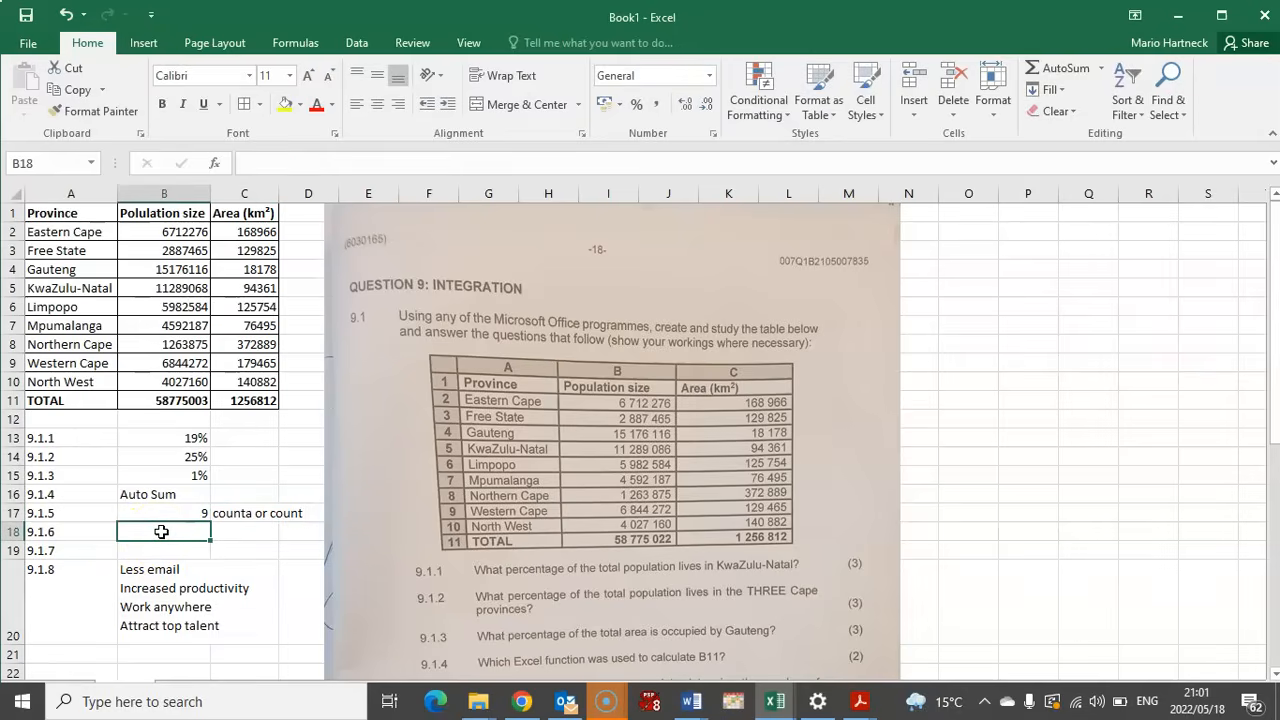
Read question 9.1.6 about the descending sort and examine the province names in A2:A10 and cell A7
drag(1273, 290, 1273, 359)
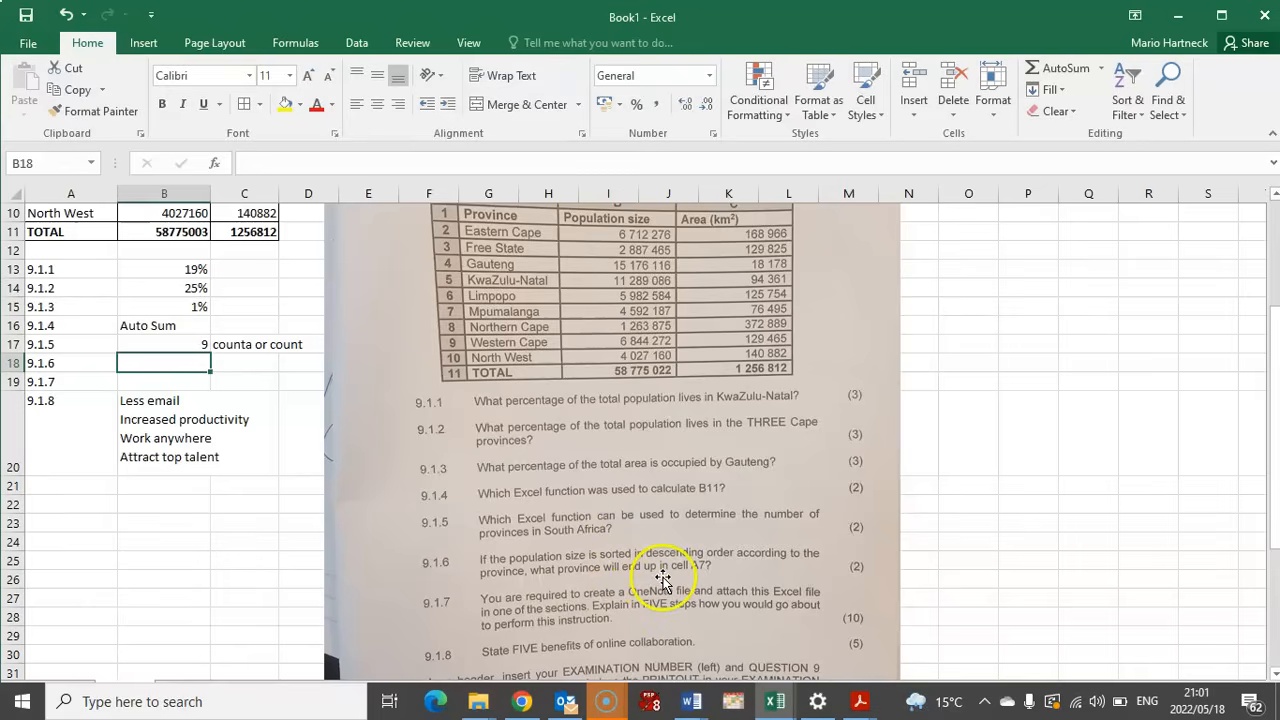
drag(1277, 445, 1277, 307)
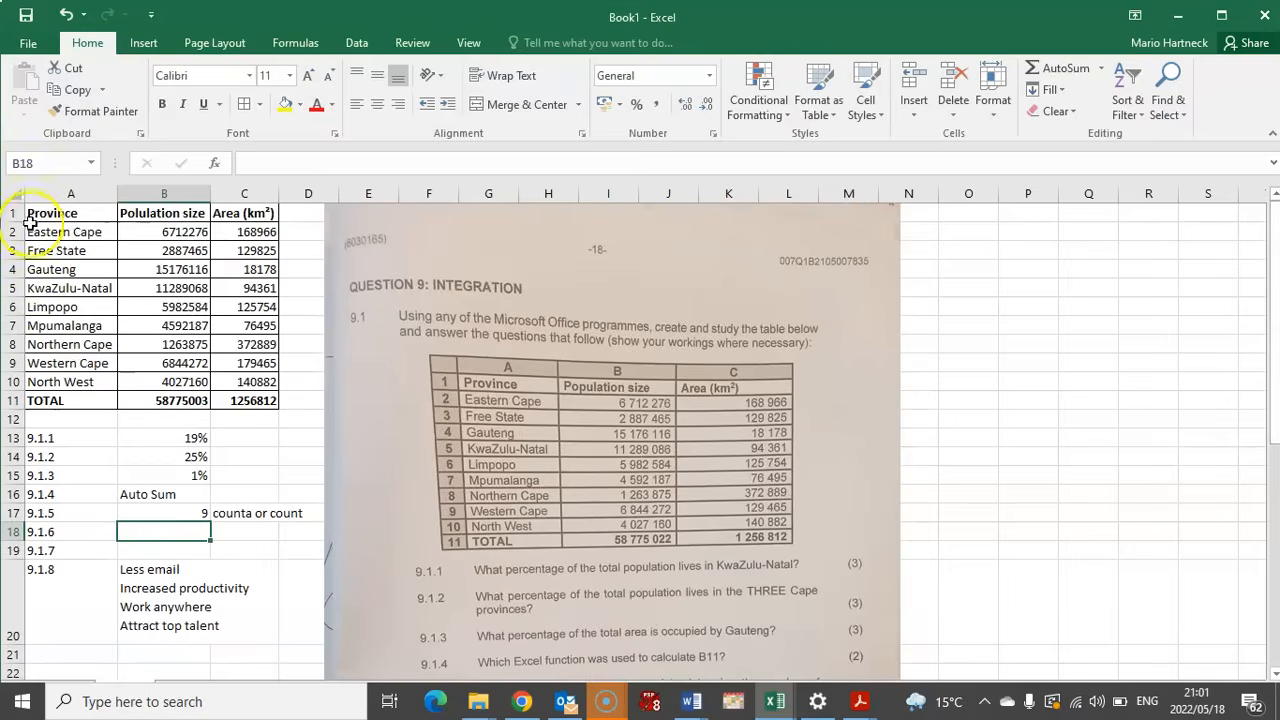
drag(46, 234, 56, 385)
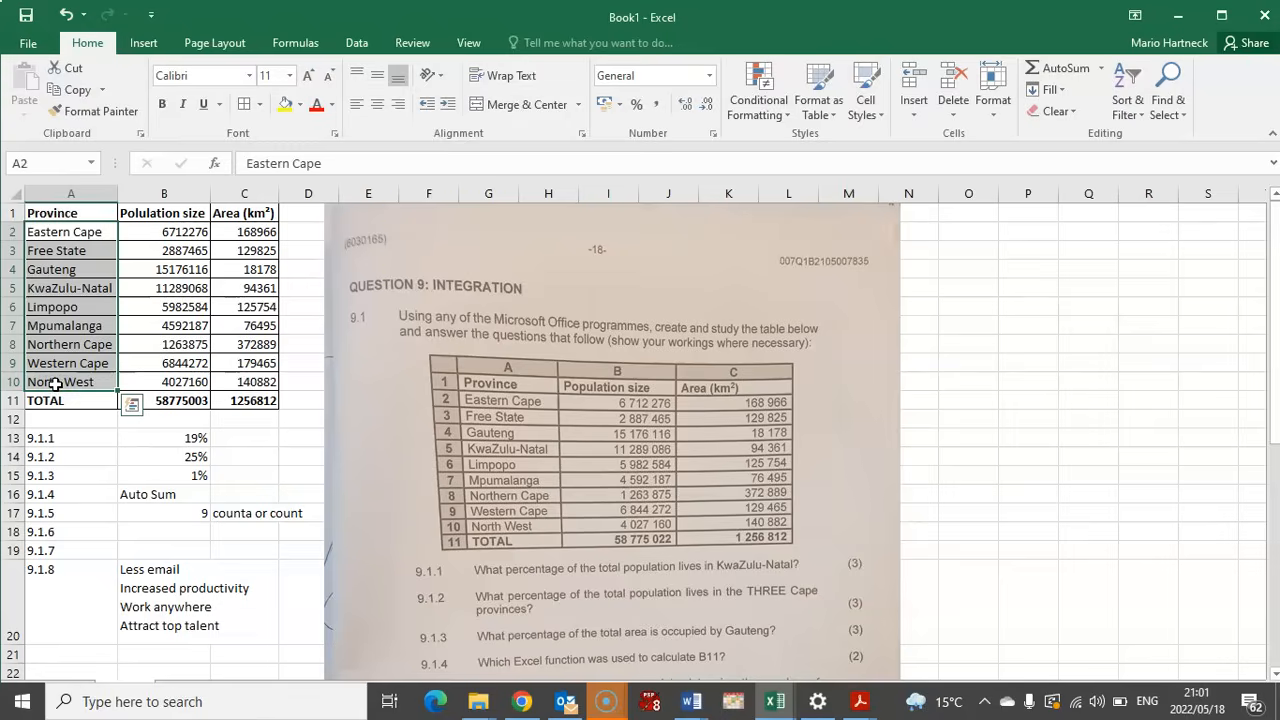
drag(1275, 225, 1275, 193)
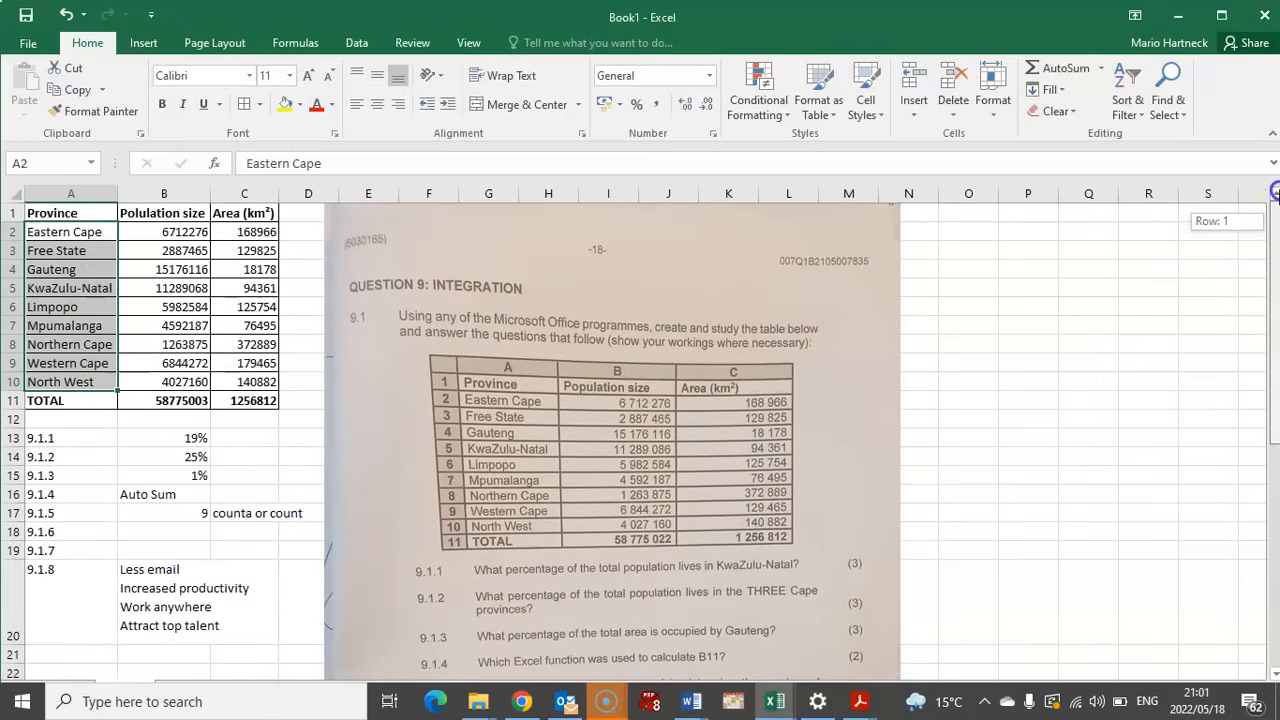
click(52, 320)
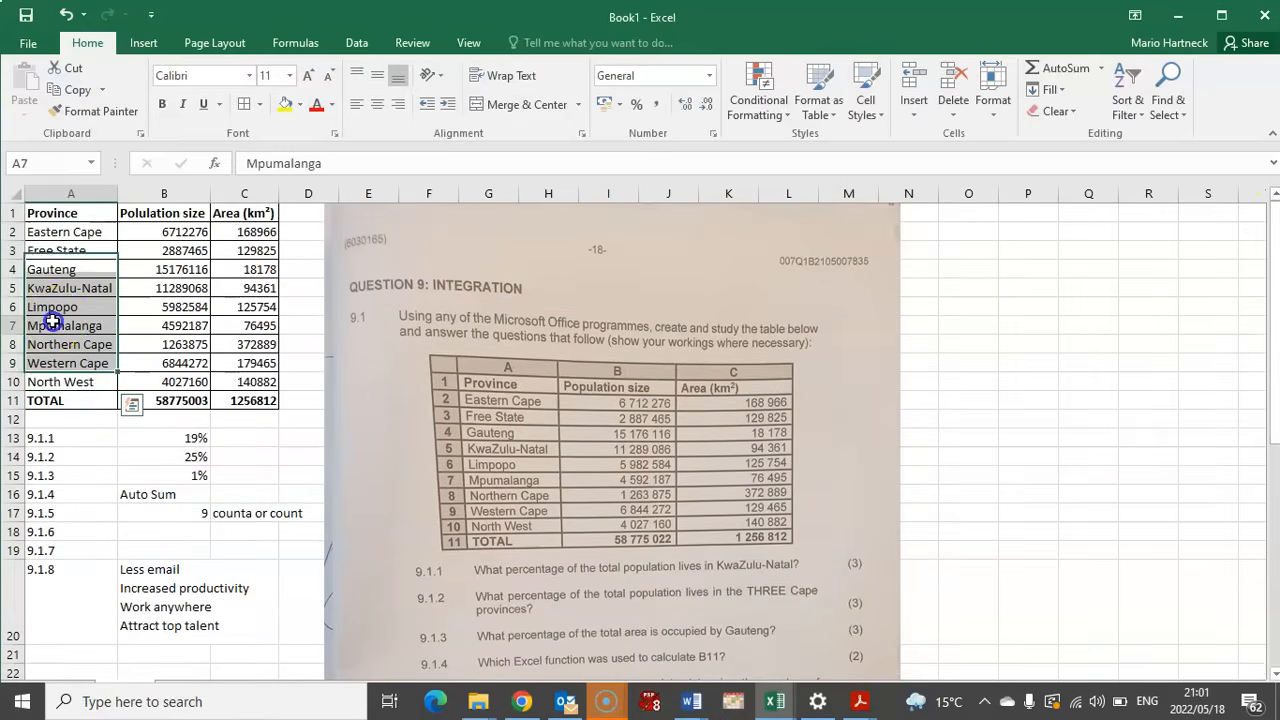
click(67, 233)
drag(67, 235, 25, 384)
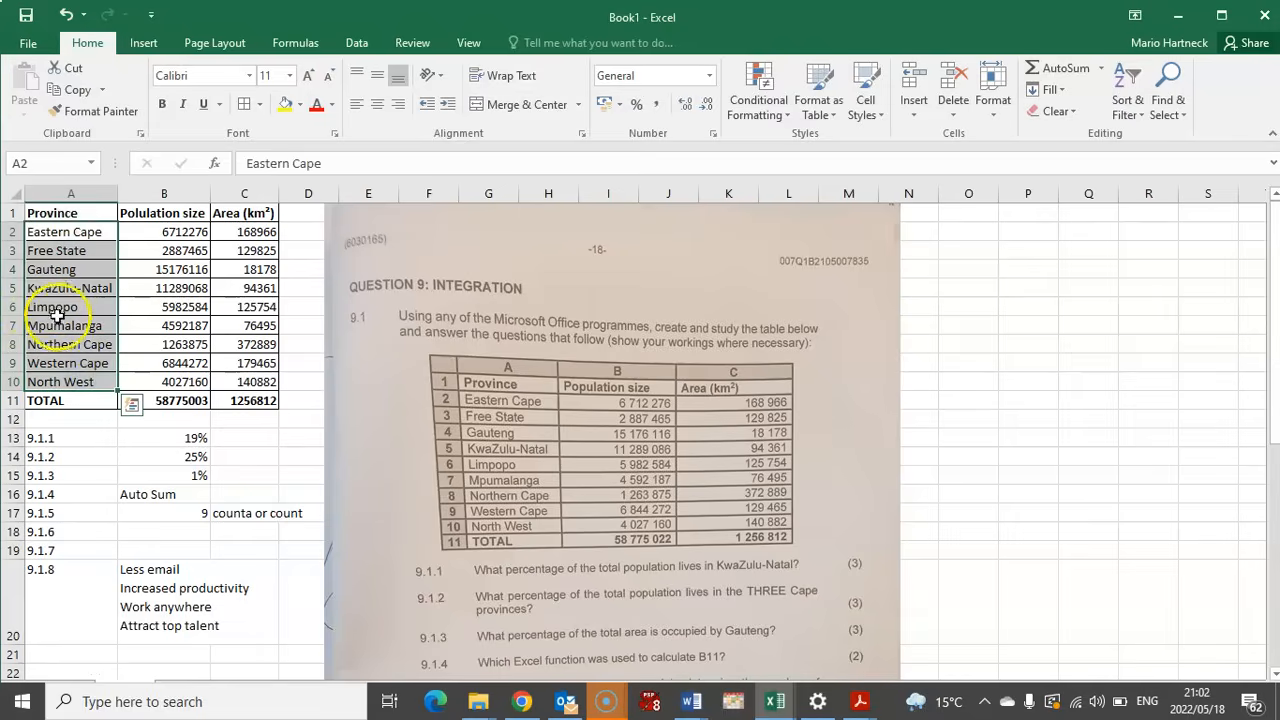
click(52, 325)
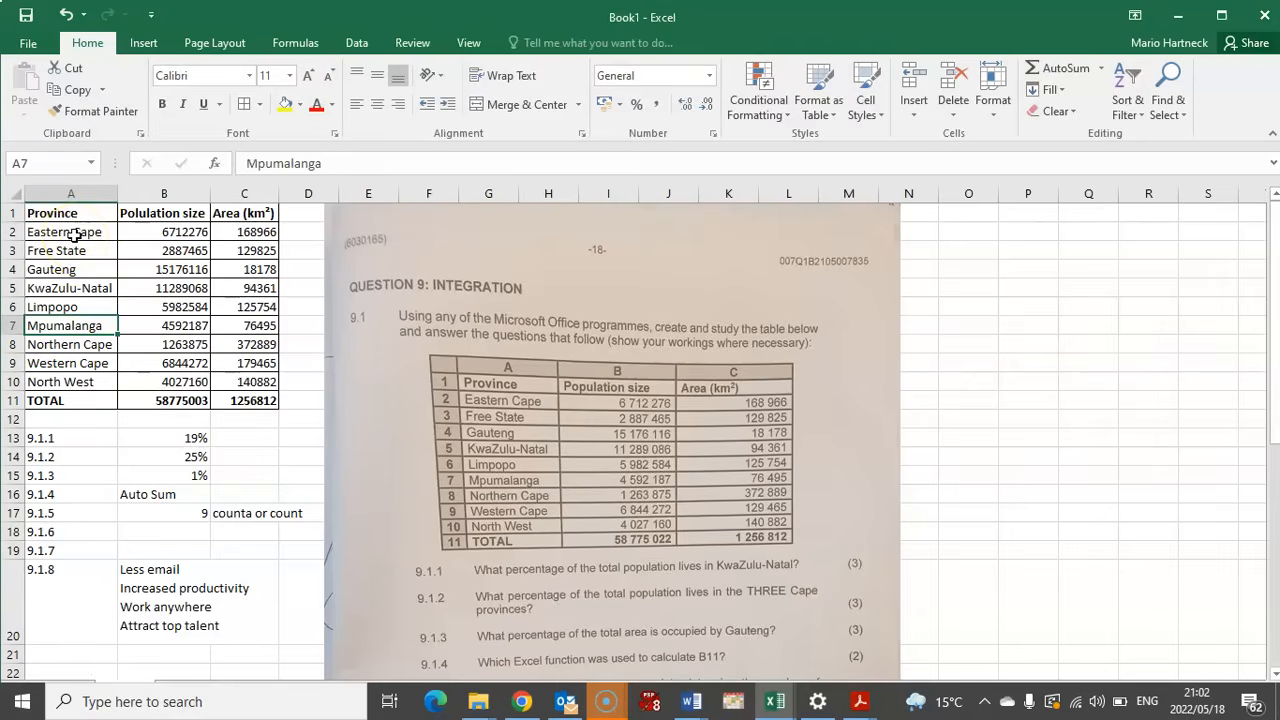
Sort only the province names in A2:A10 by value from Z to A, without expanding the selection to the neighbouring columns
drag(85, 232, 79, 380)
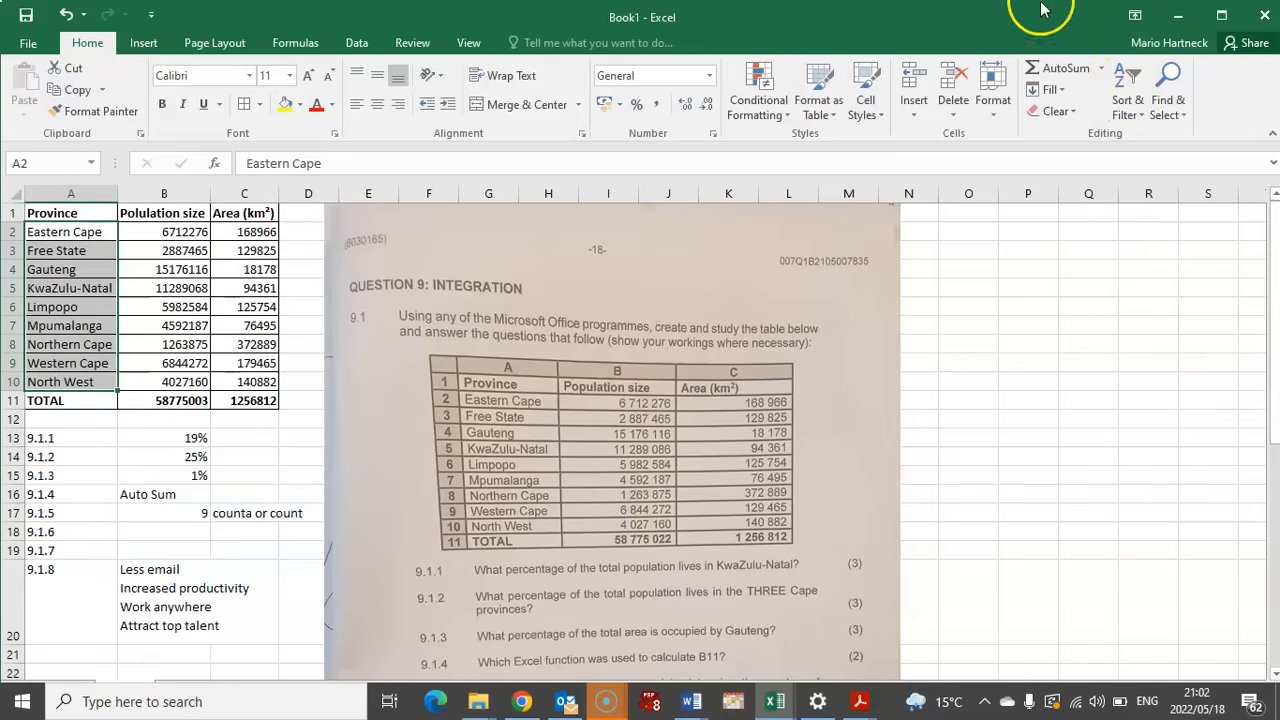
click(1126, 90)
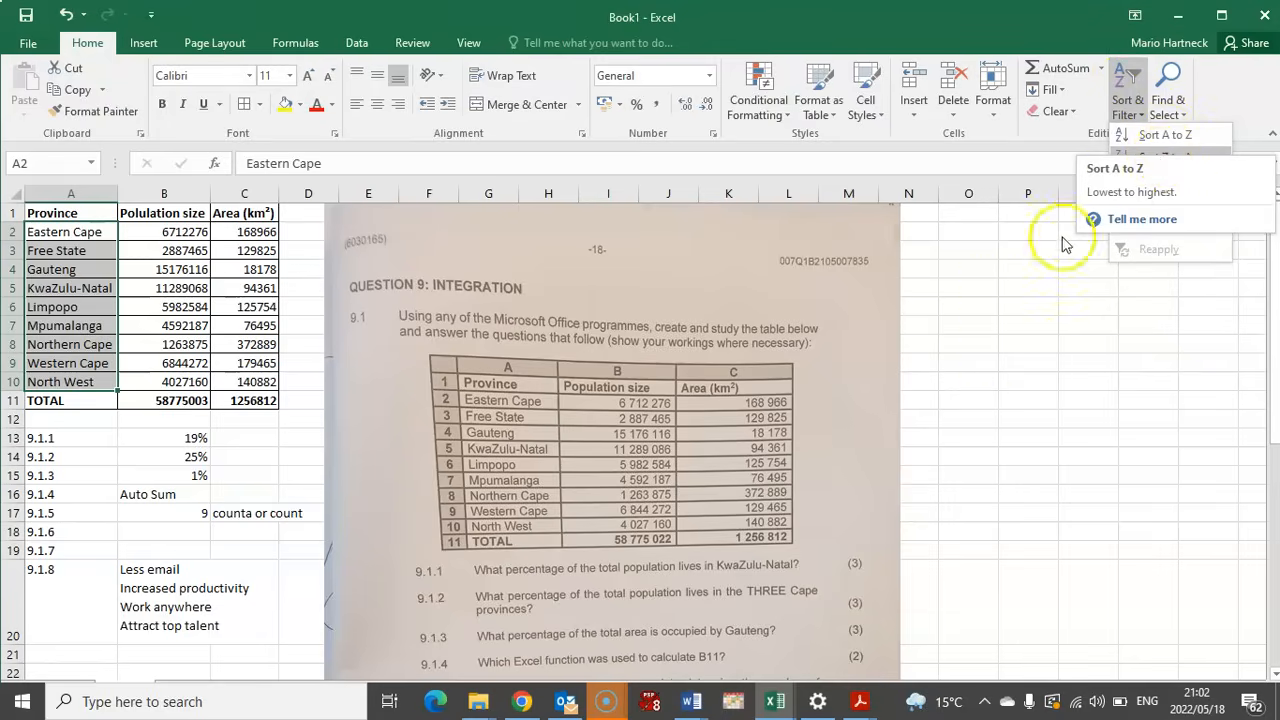
click(1035, 307)
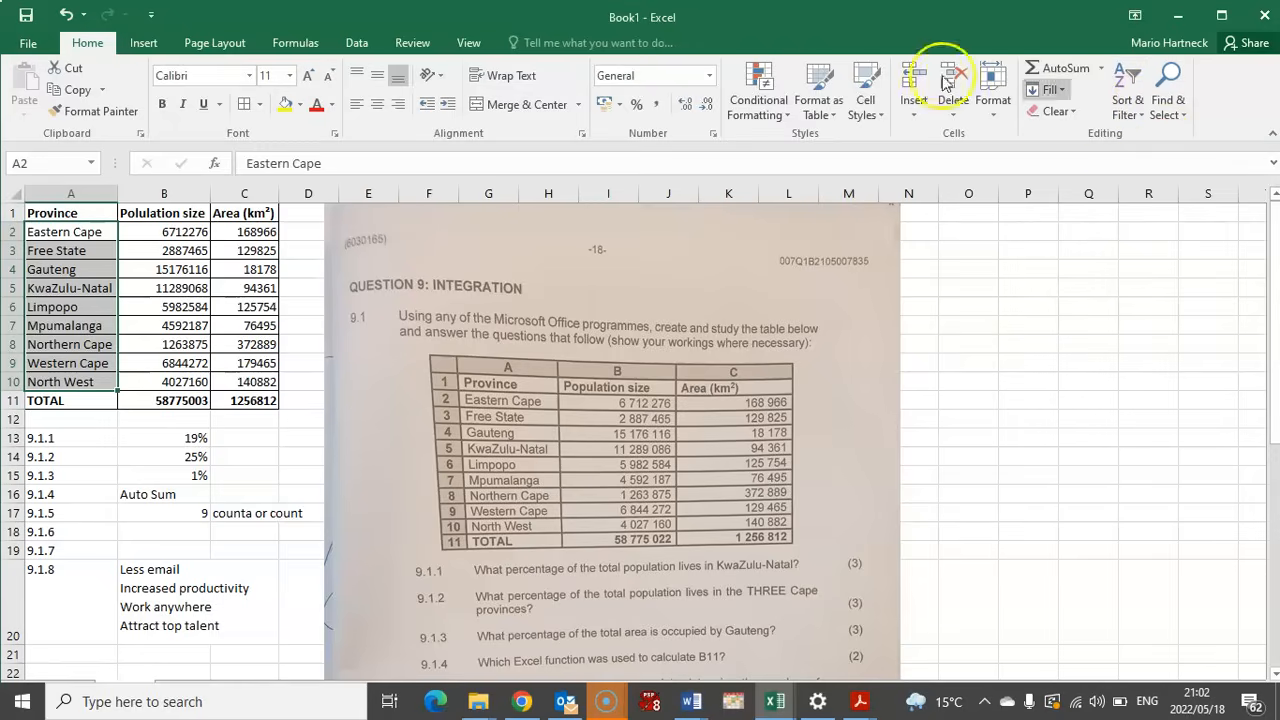
click(1127, 90)
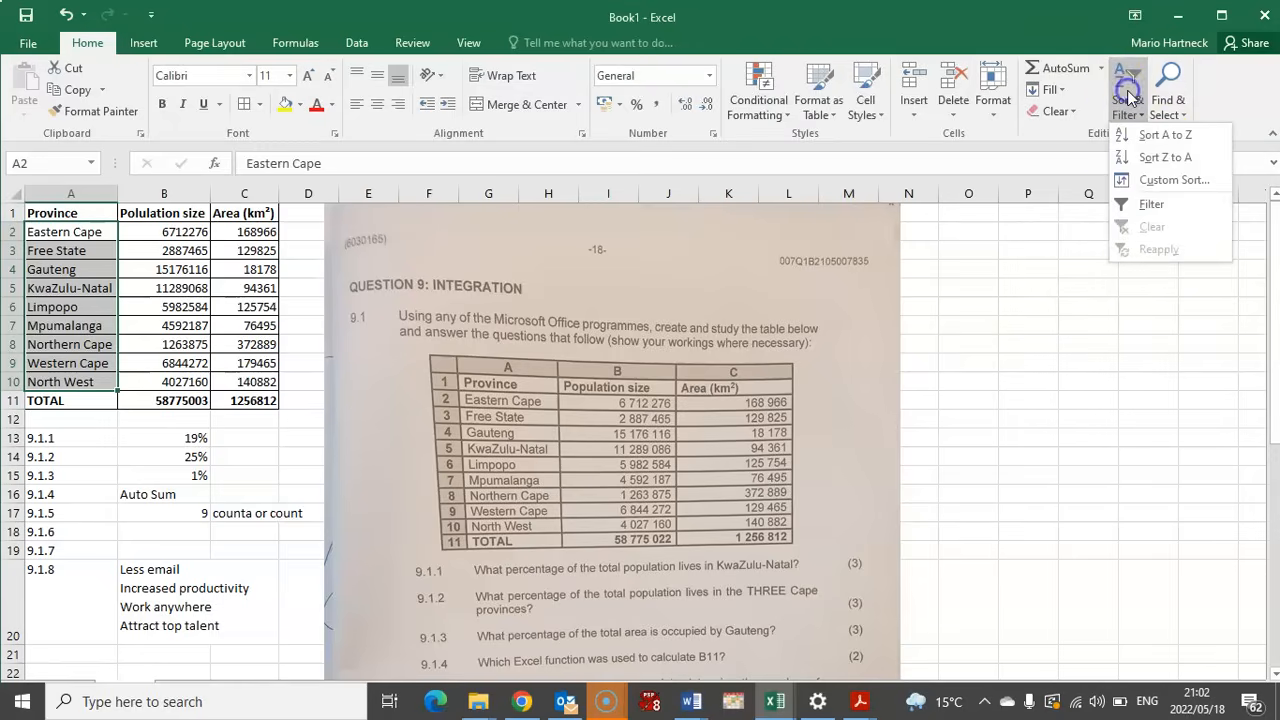
click(1175, 181)
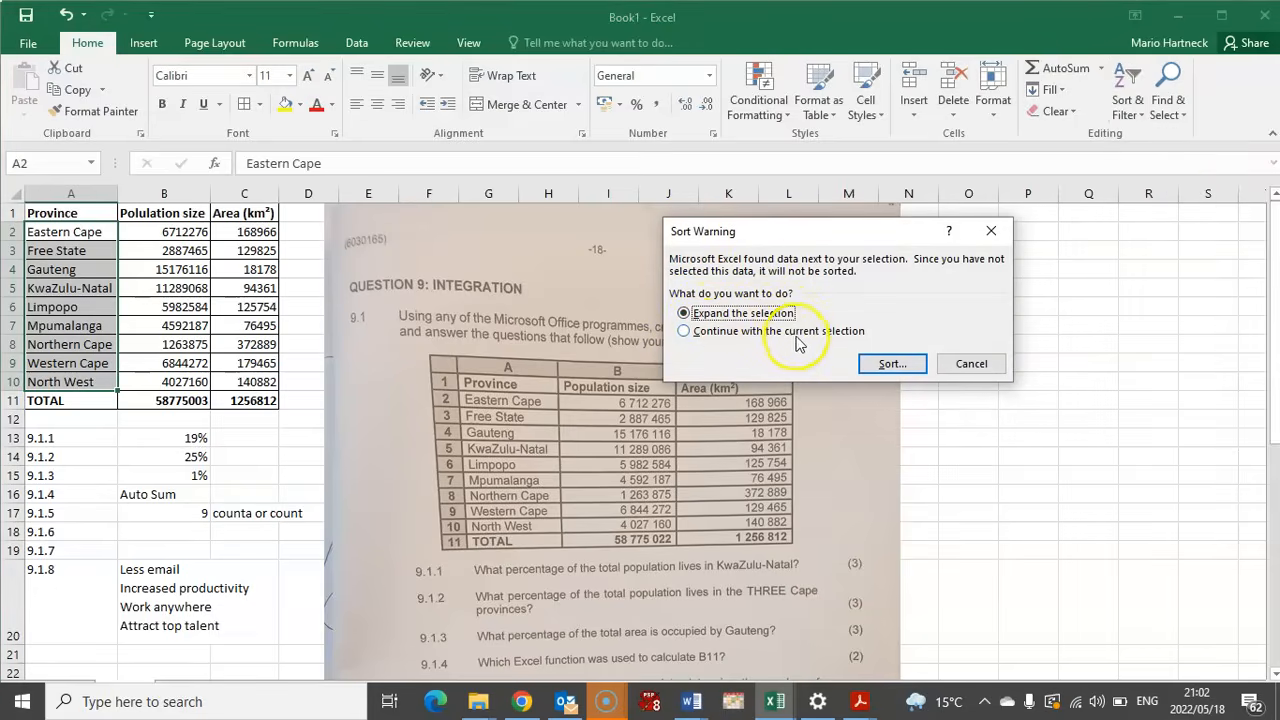
click(683, 333)
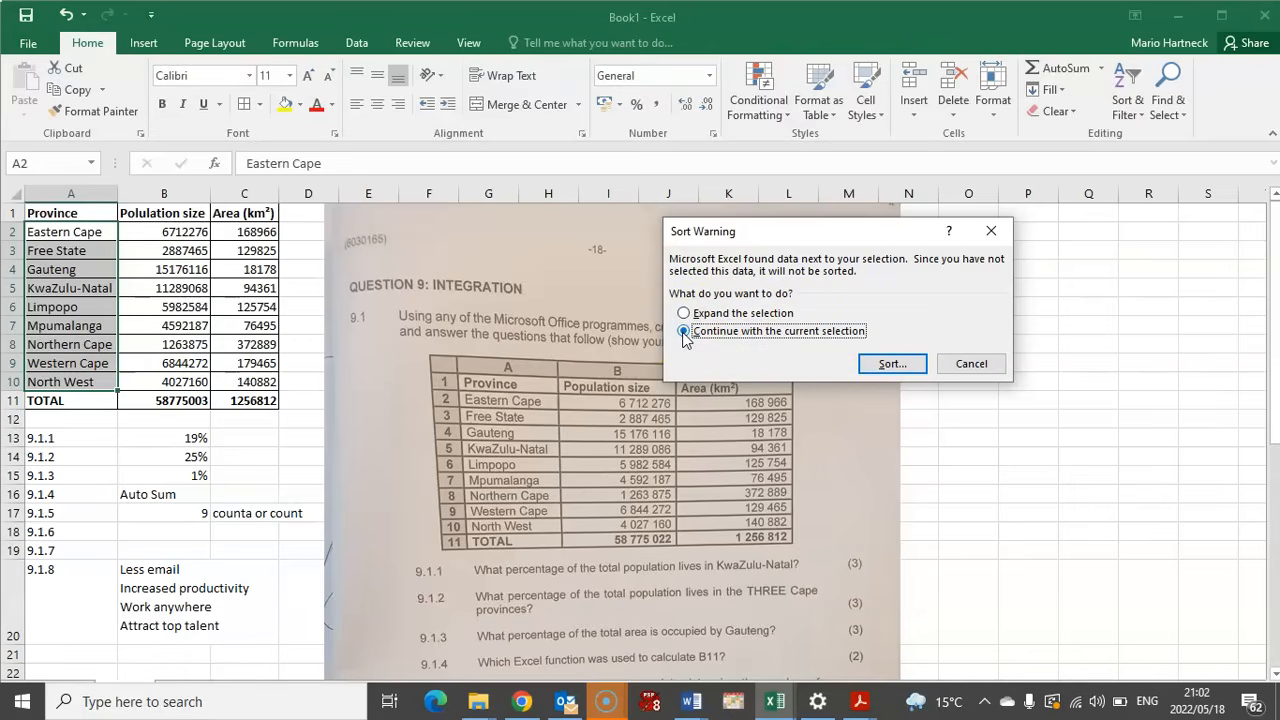
click(893, 364)
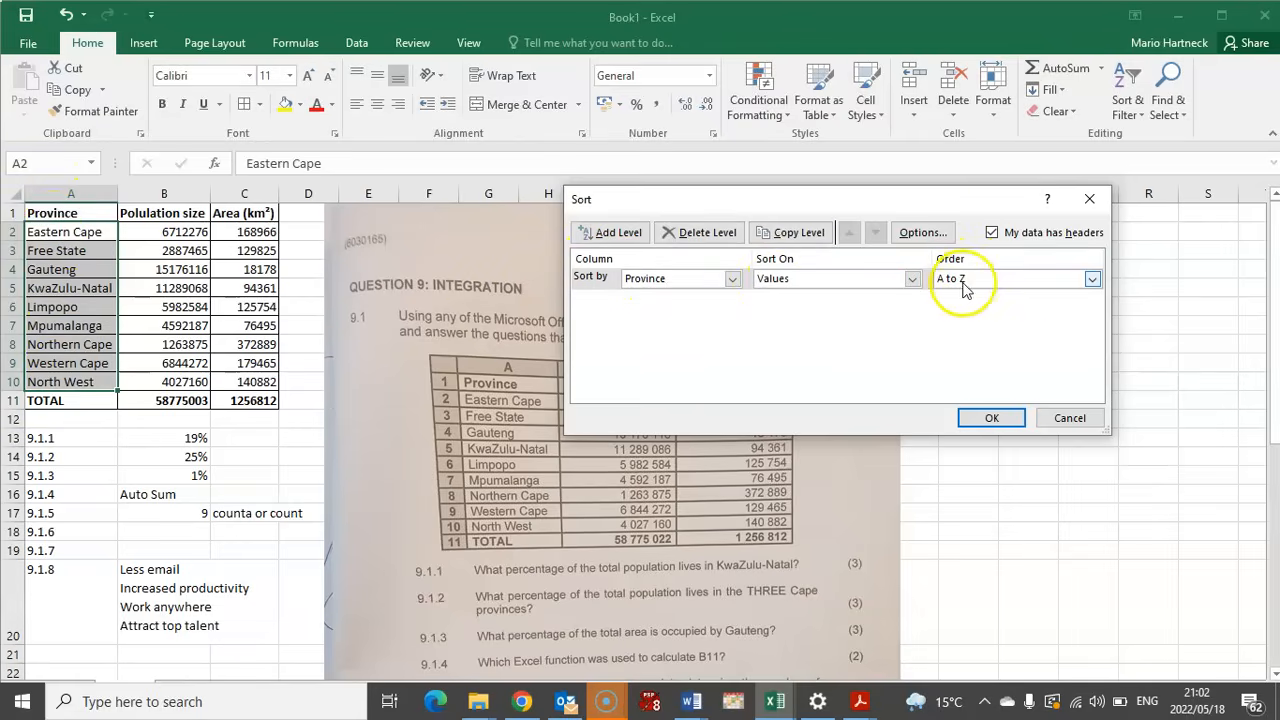
click(1093, 279)
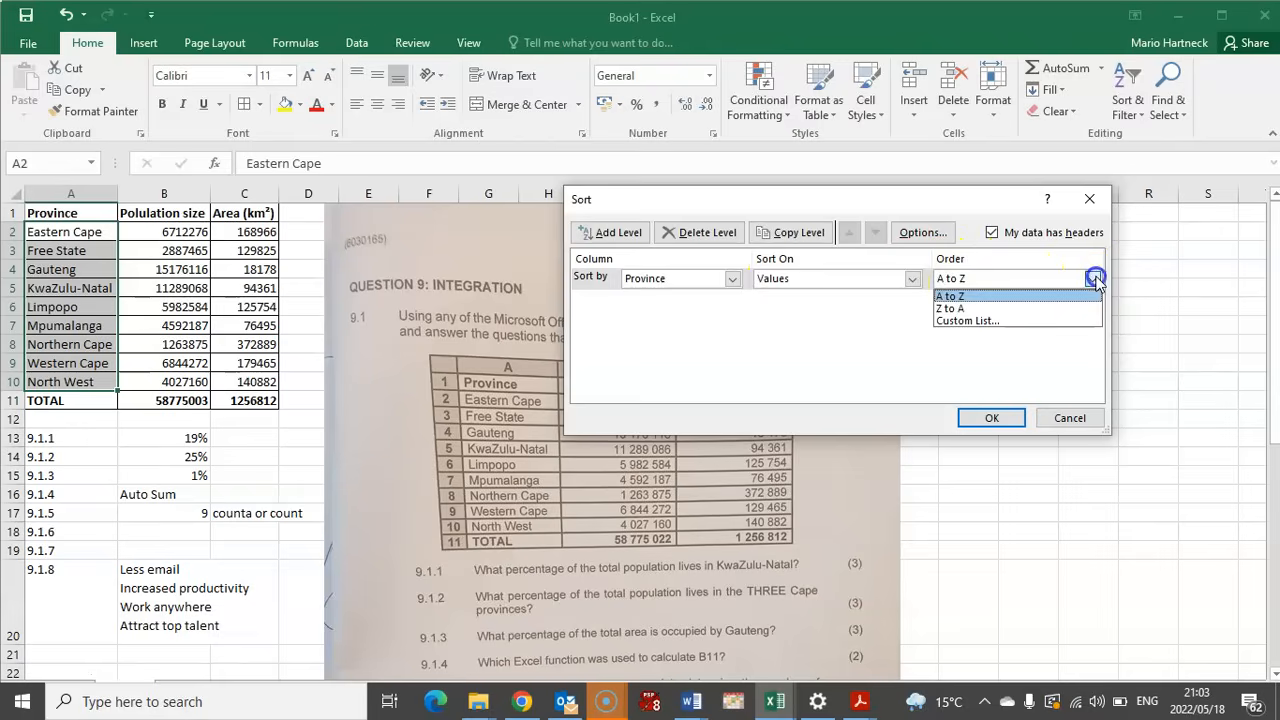
click(965, 311)
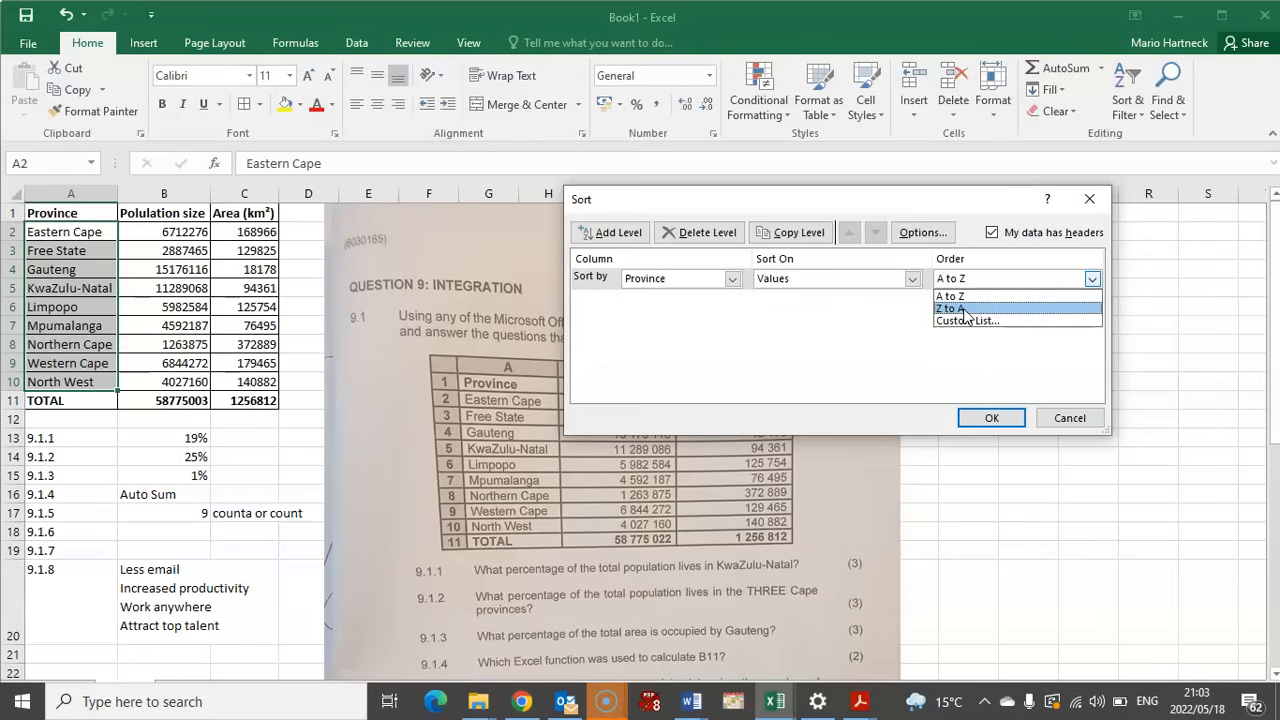
click(961, 314)
click(991, 419)
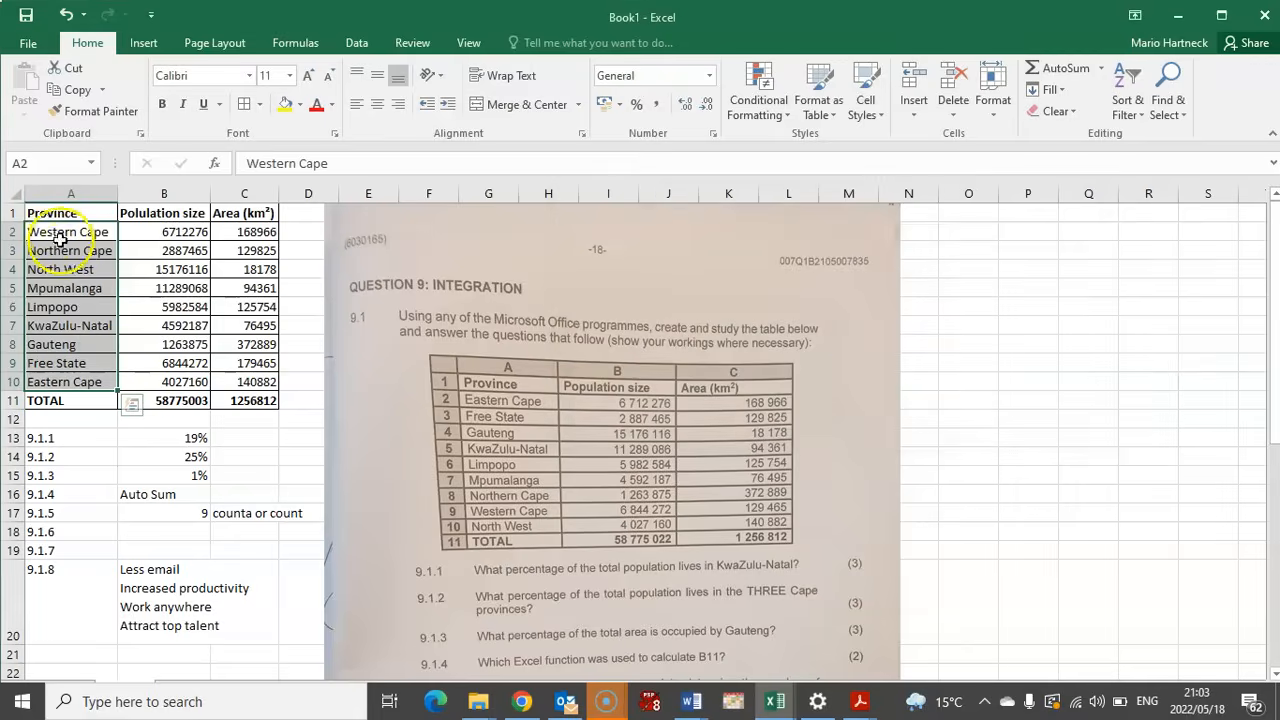
Check the province in A7 and enter "Kwazulu-Natal" in B18 as the answer to question 9.1.6
click(49, 324)
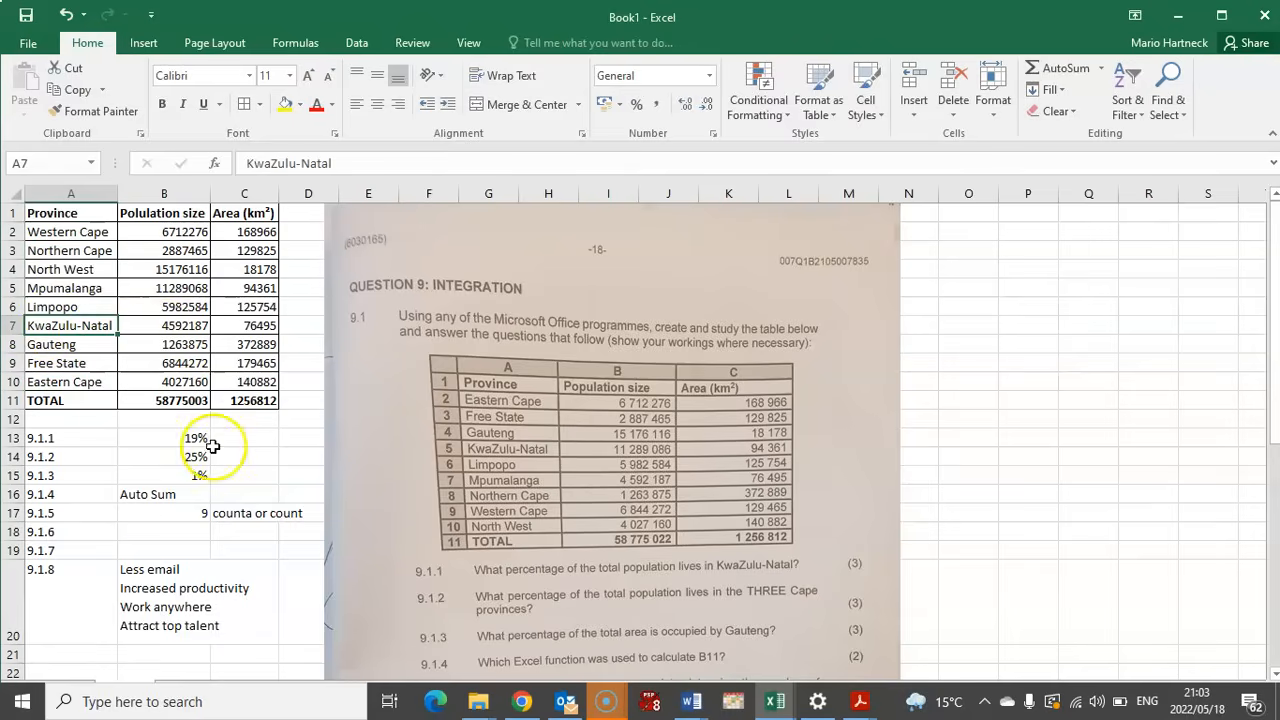
click(177, 536)
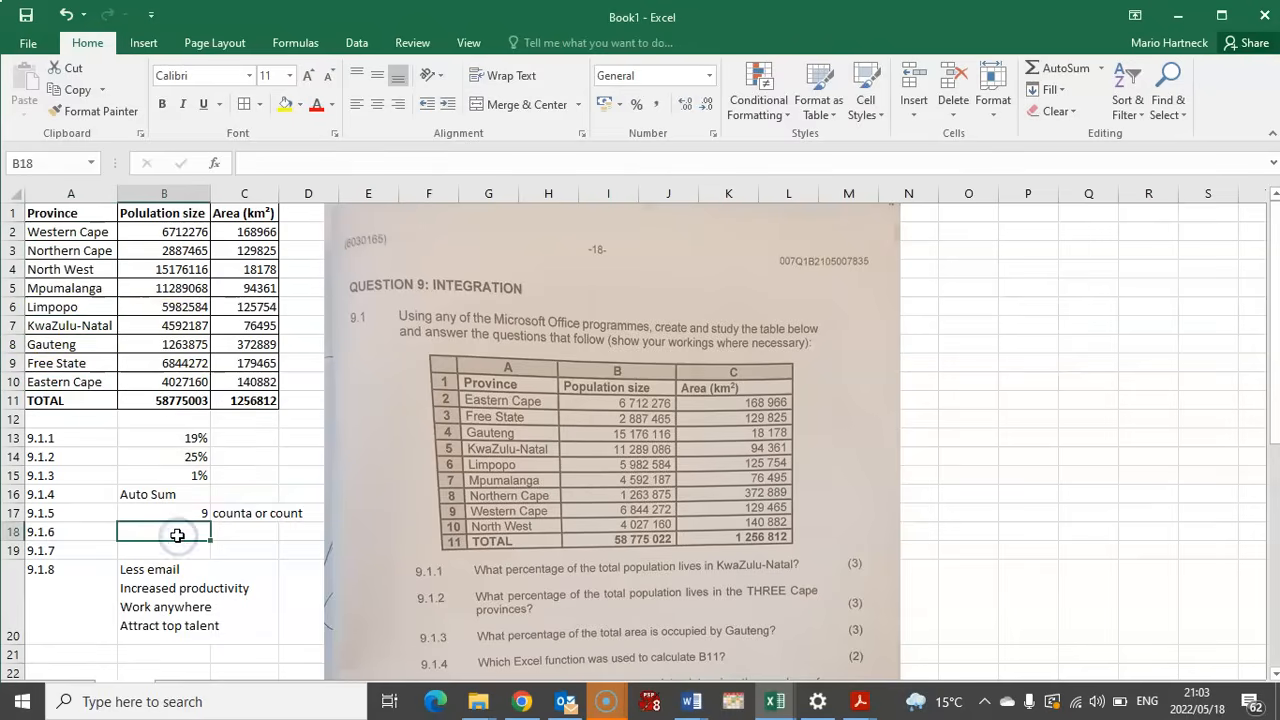
text(Kwazulu-Natal)
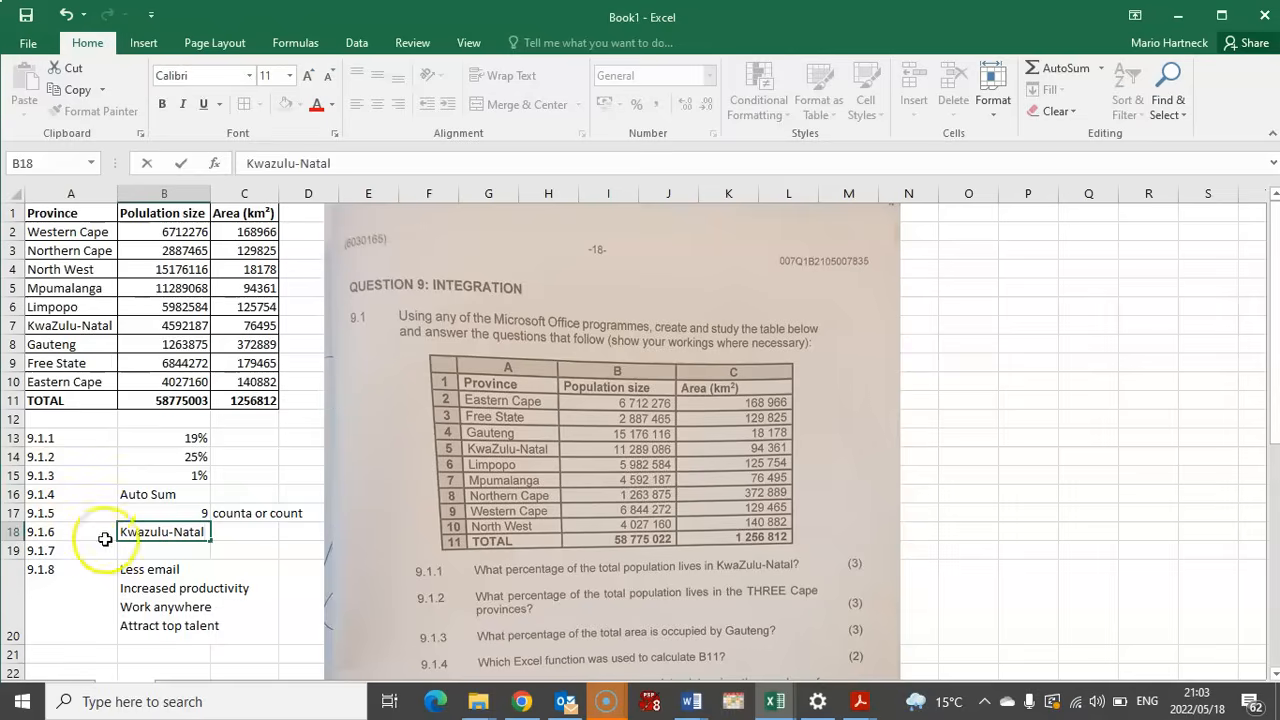
click(146, 551)
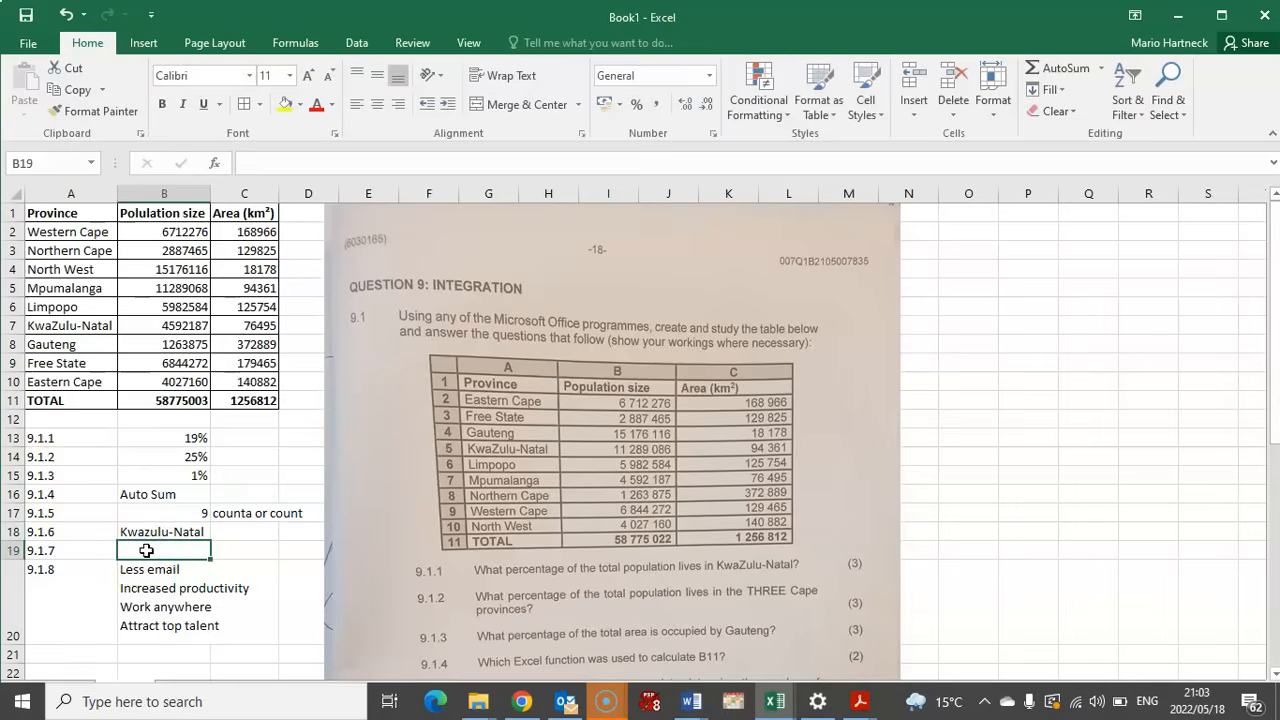
Read question 9.1.7 about attaching the Excel file in OneNote and save the workbook to the Desktop as "QUESTION 9"
drag(1271, 334, 1275, 447)
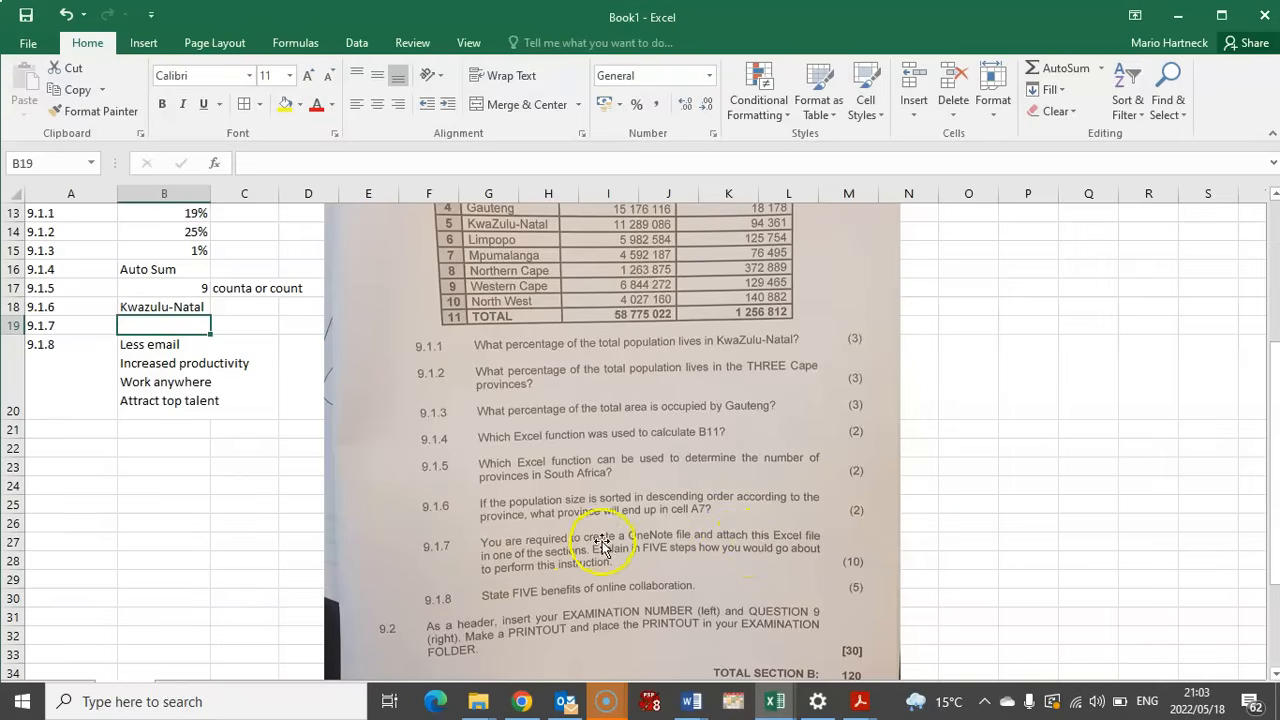
mouse_move(1272, 350)
mouse_down()
mouse_move(1275, 200)
mouse_move(1273, 362)
mouse_up()
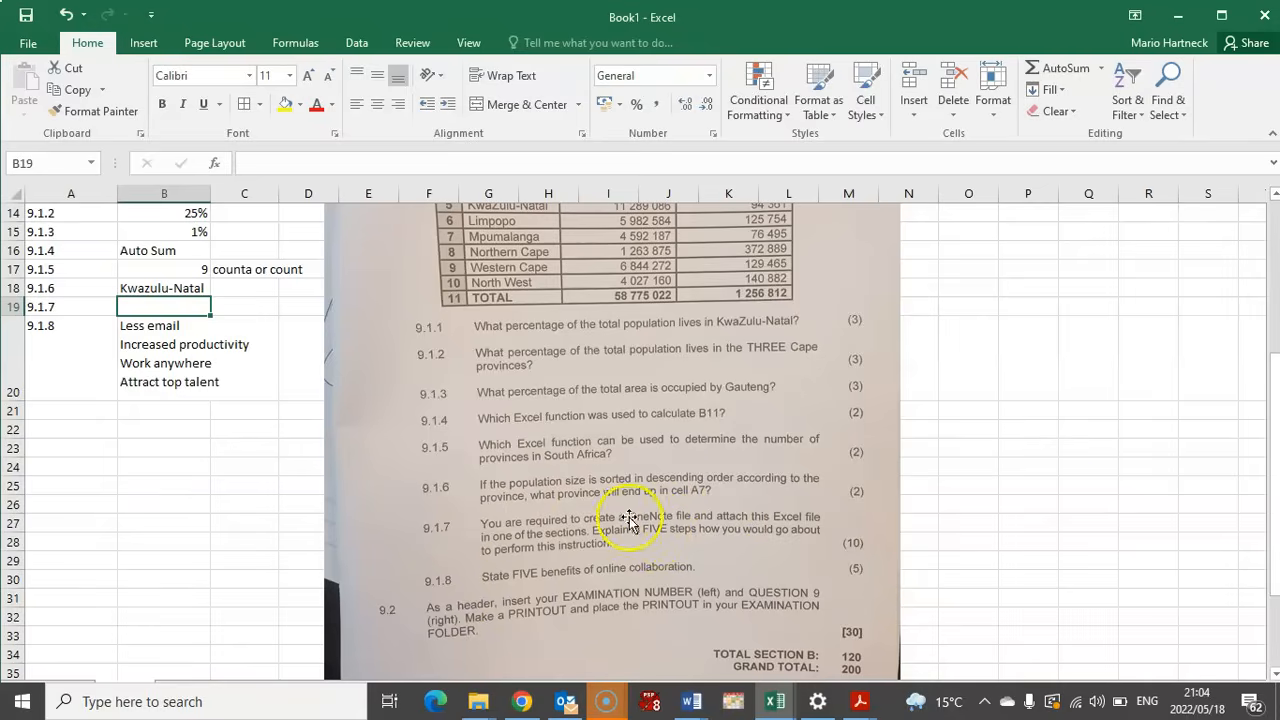
drag(1262, 452, 1276, 238)
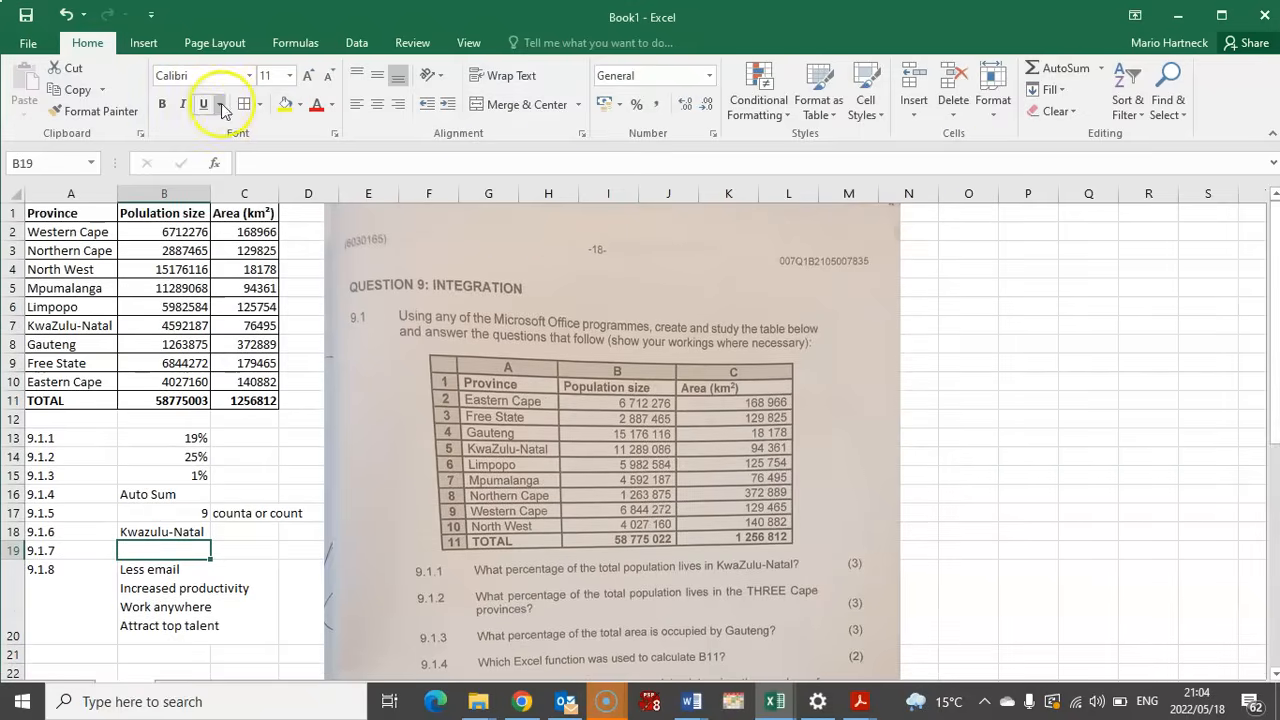
click(30, 43)
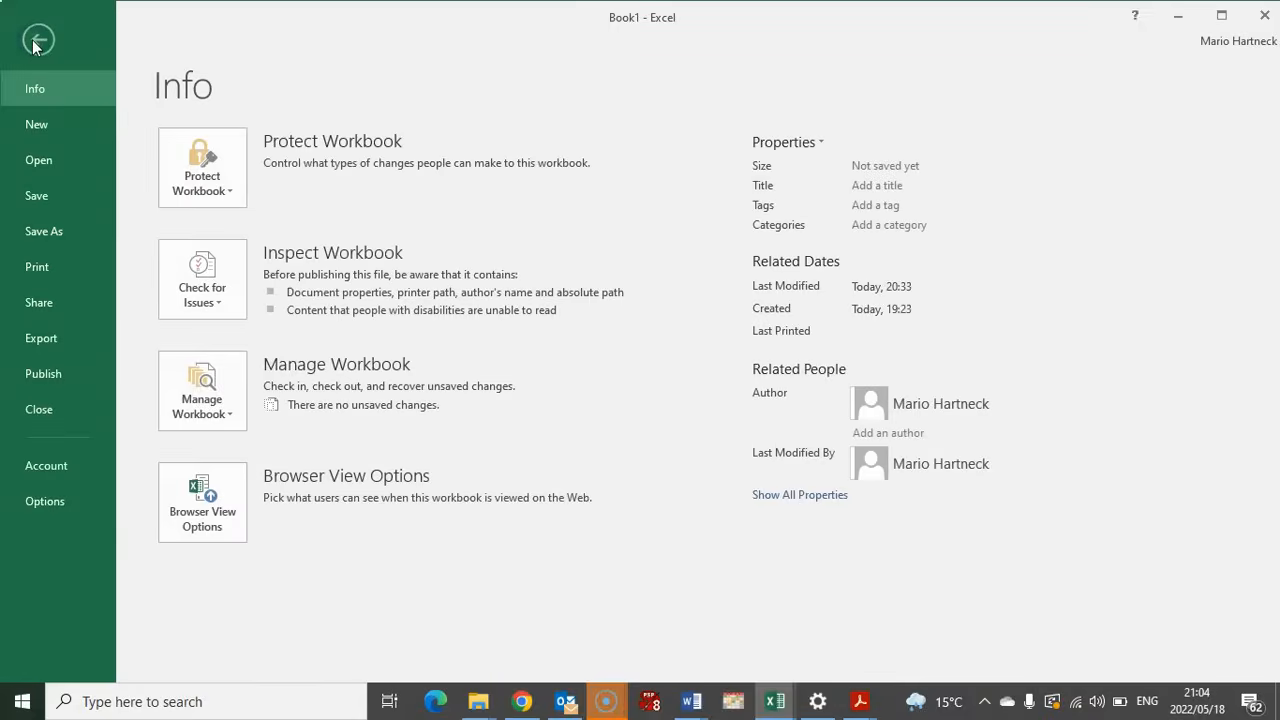
click(63, 226)
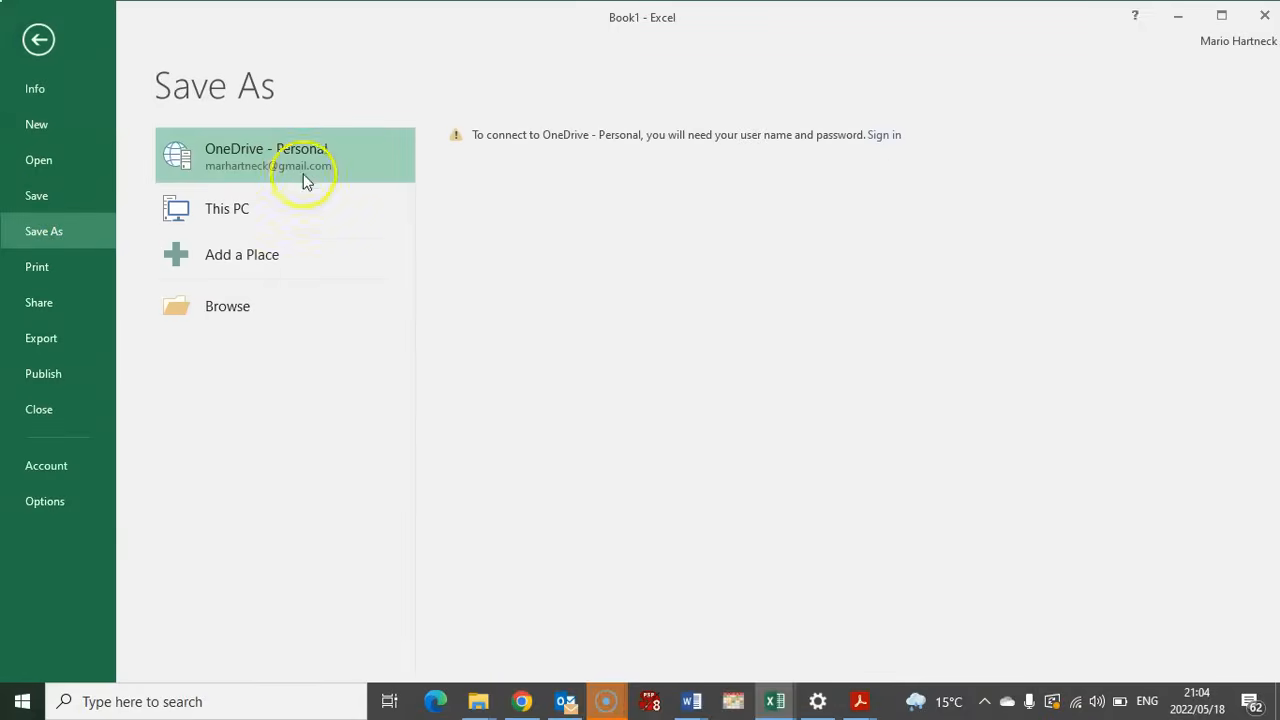
click(273, 218)
click(414, 205)
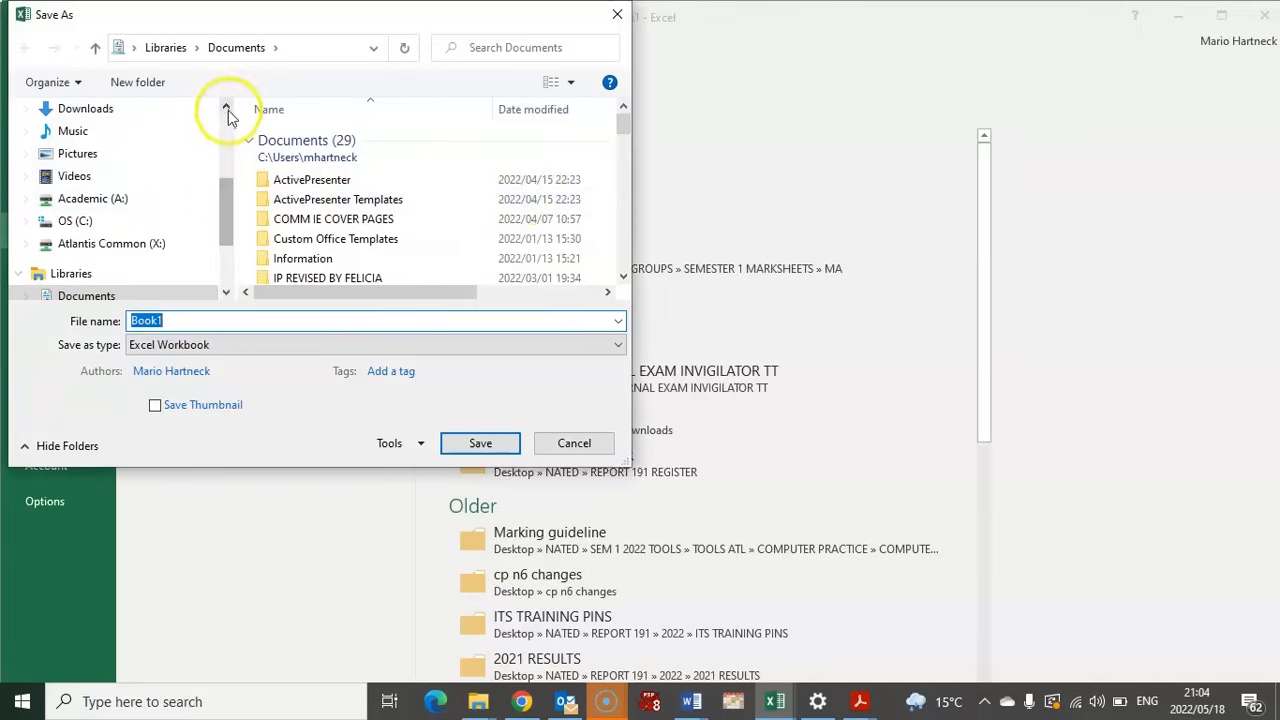
drag(226, 191, 223, 96)
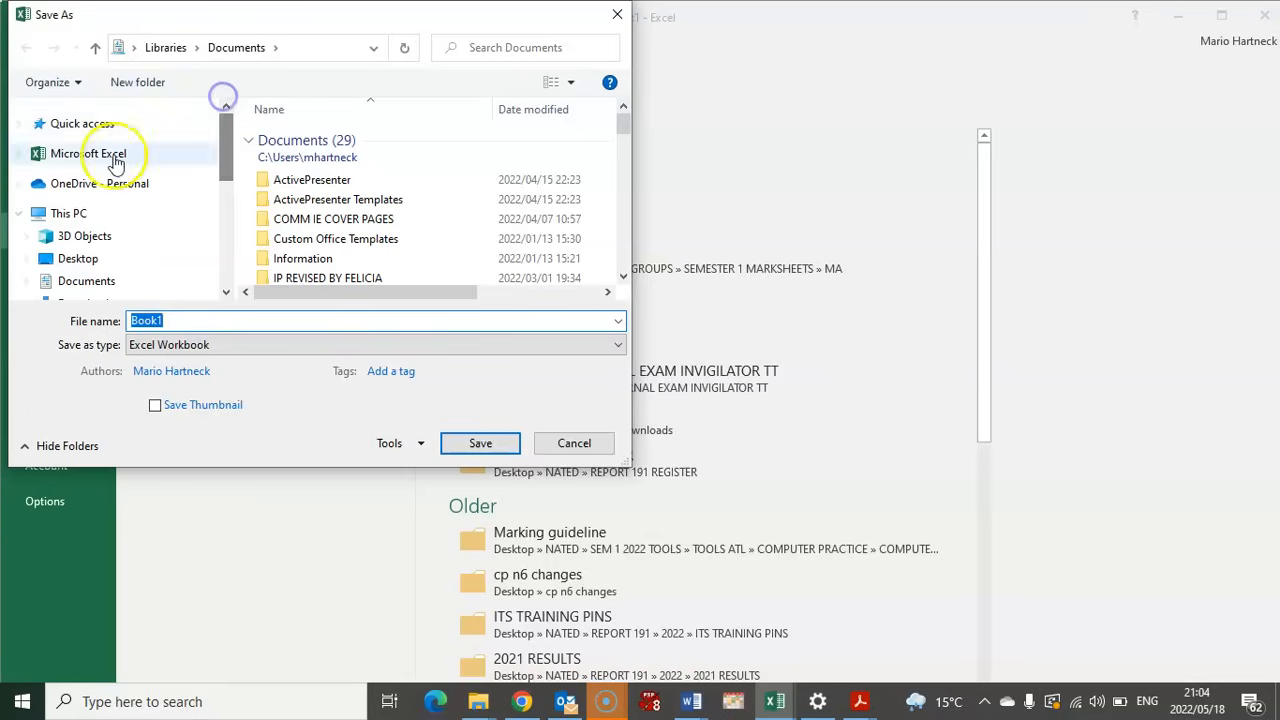
click(78, 259)
click(192, 318)
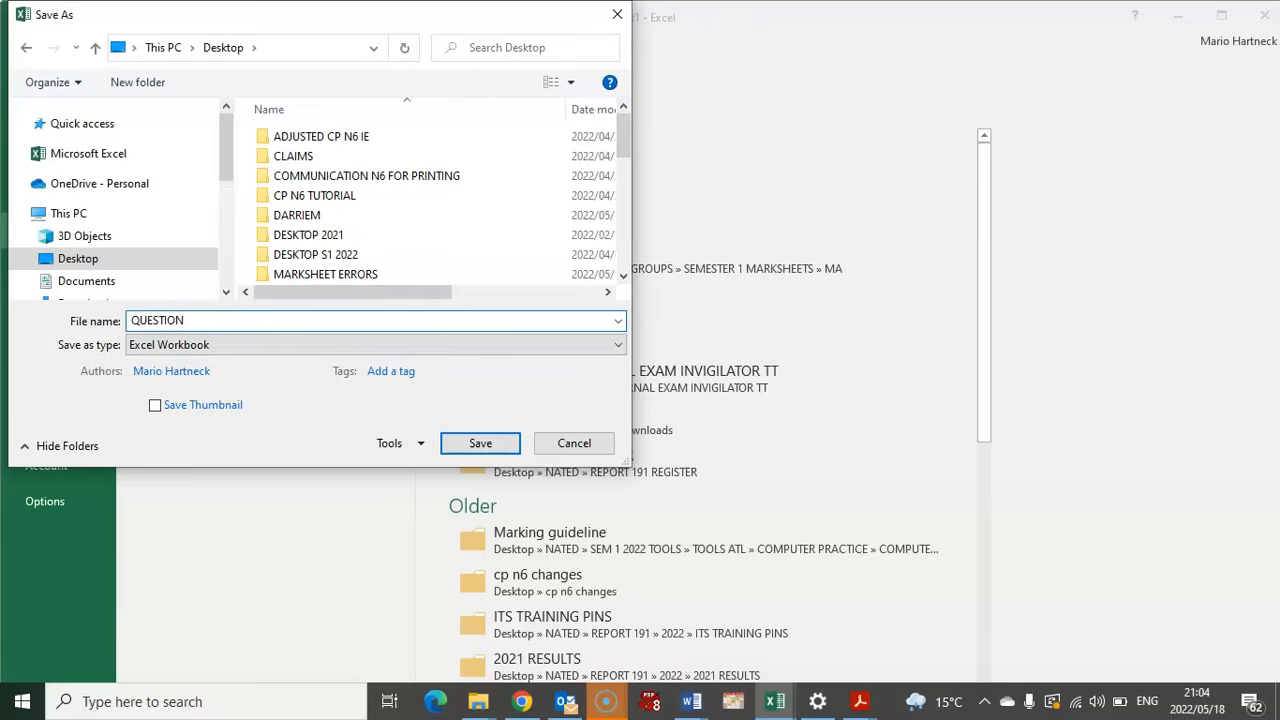
click(449, 445)
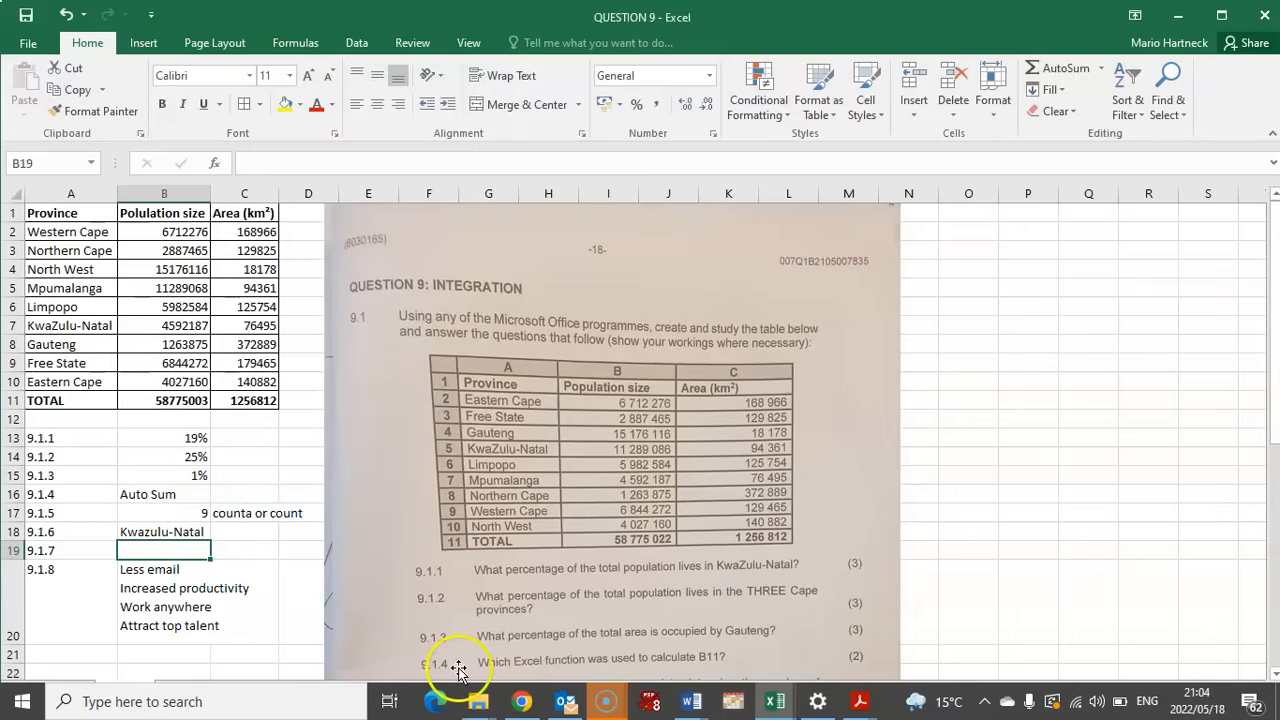
Search Windows for "ONENOTE" and launch OneNote 2016
click(187, 701)
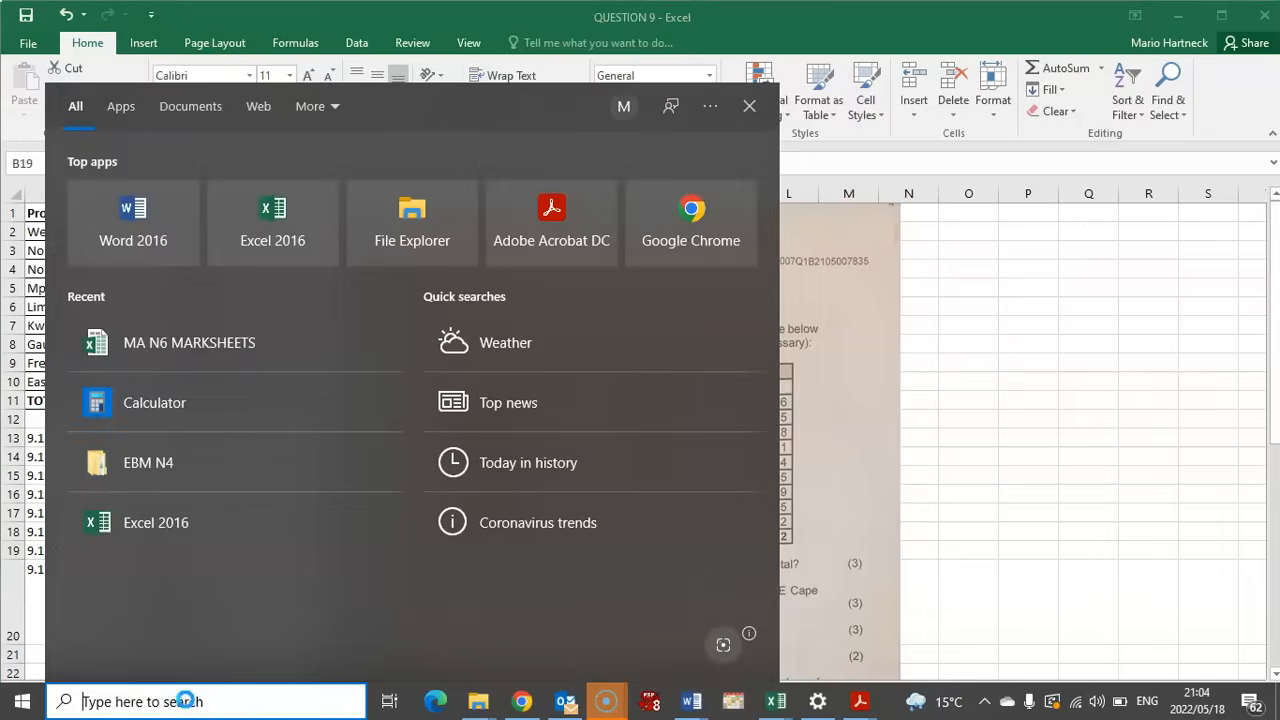
text(ONENOTE)
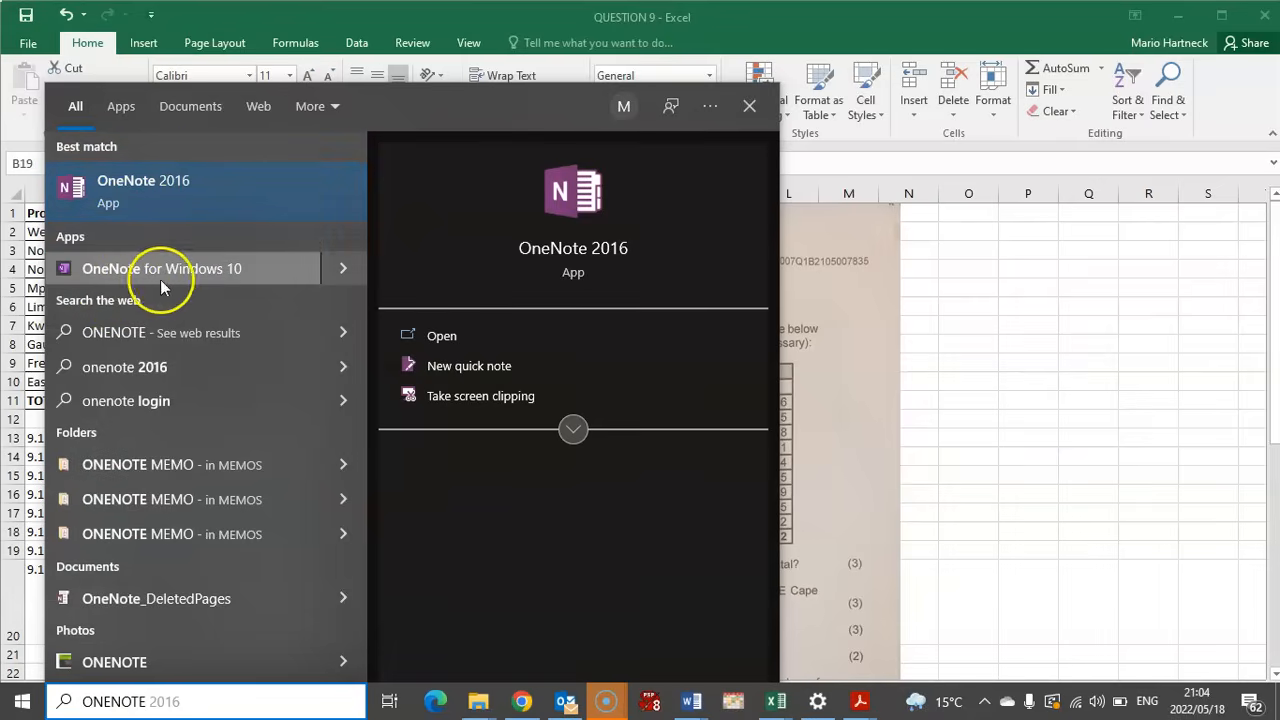
click(164, 195)
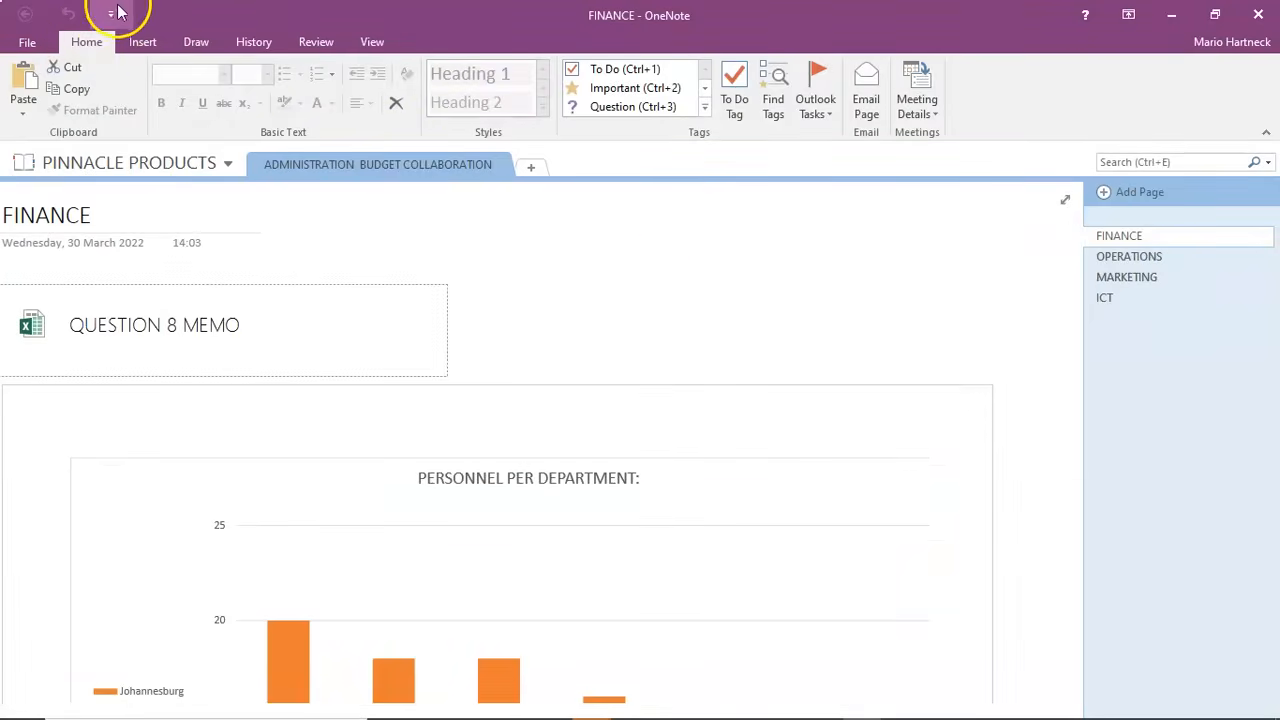
Create a new OneNote notebook named "QUESTION 9" on This PC
click(22, 42)
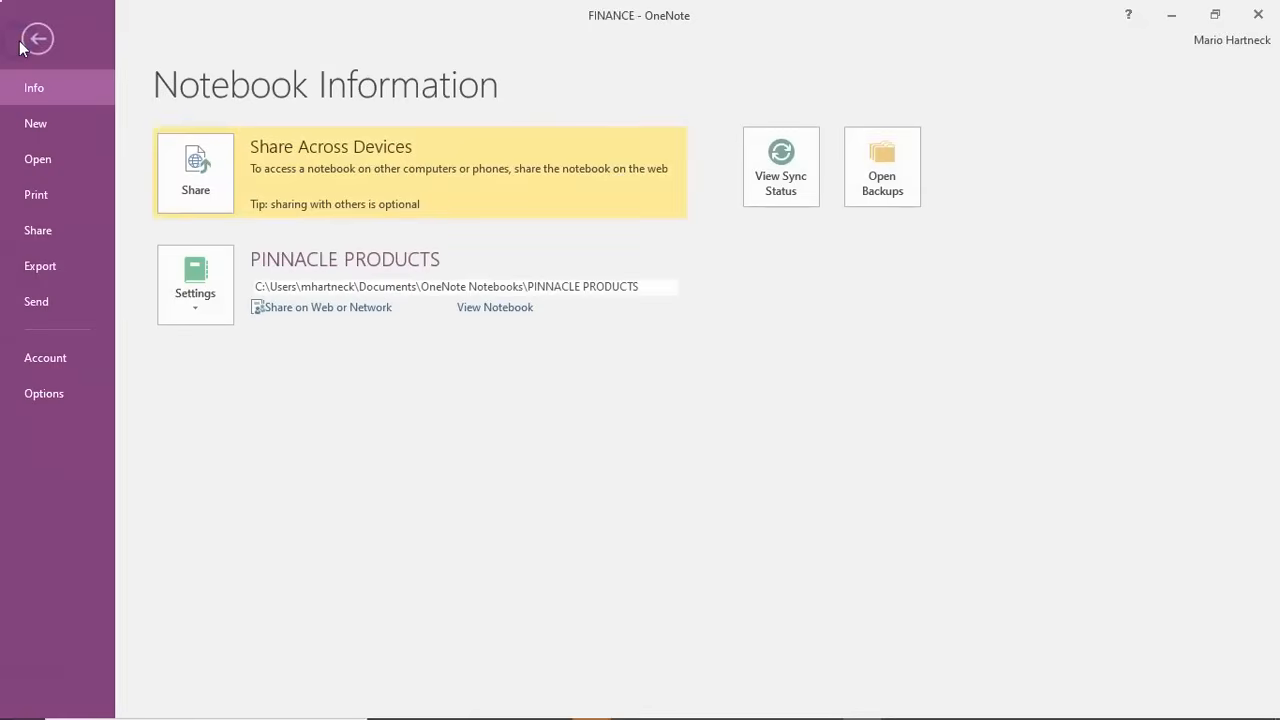
click(38, 128)
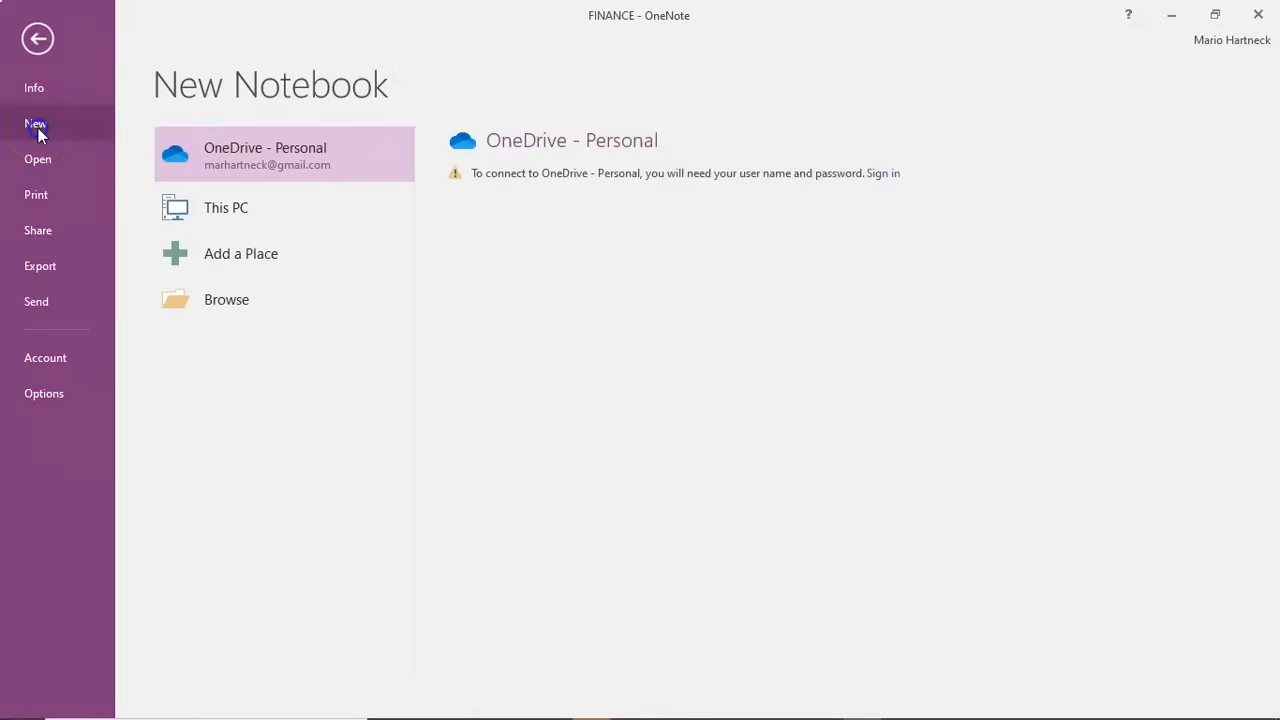
click(231, 216)
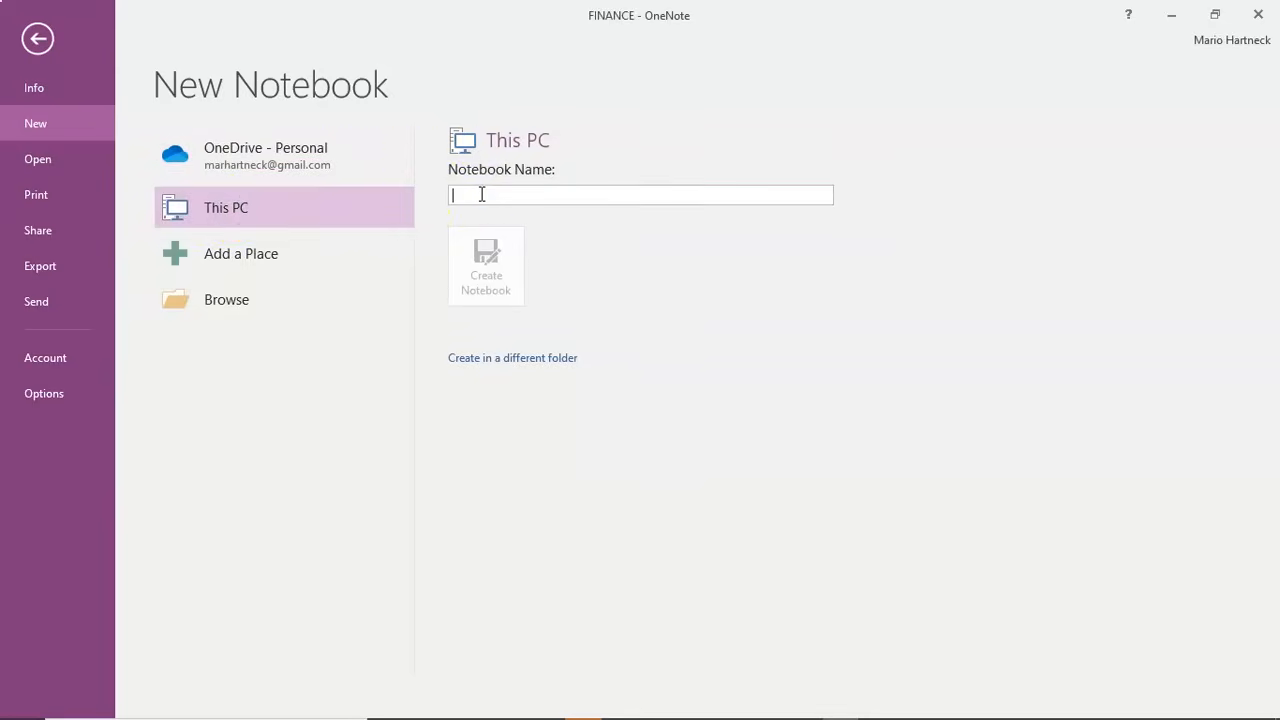
text(QUESTION 9)
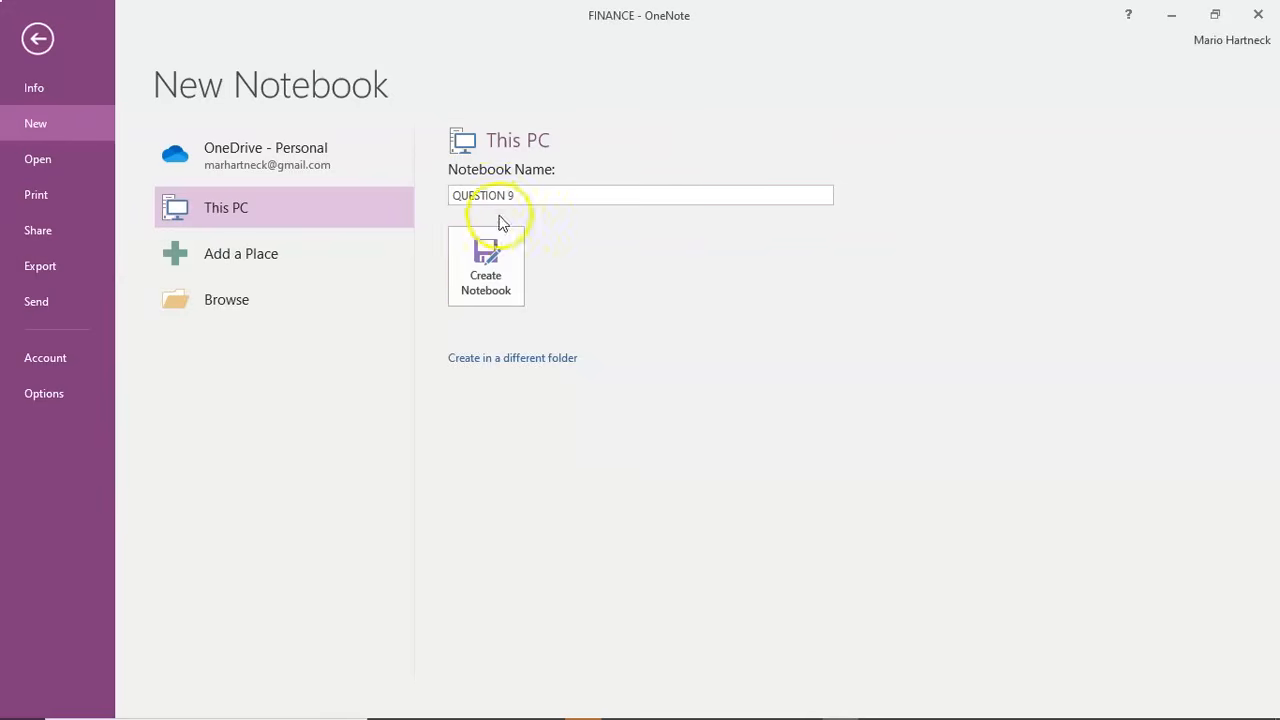
click(490, 283)
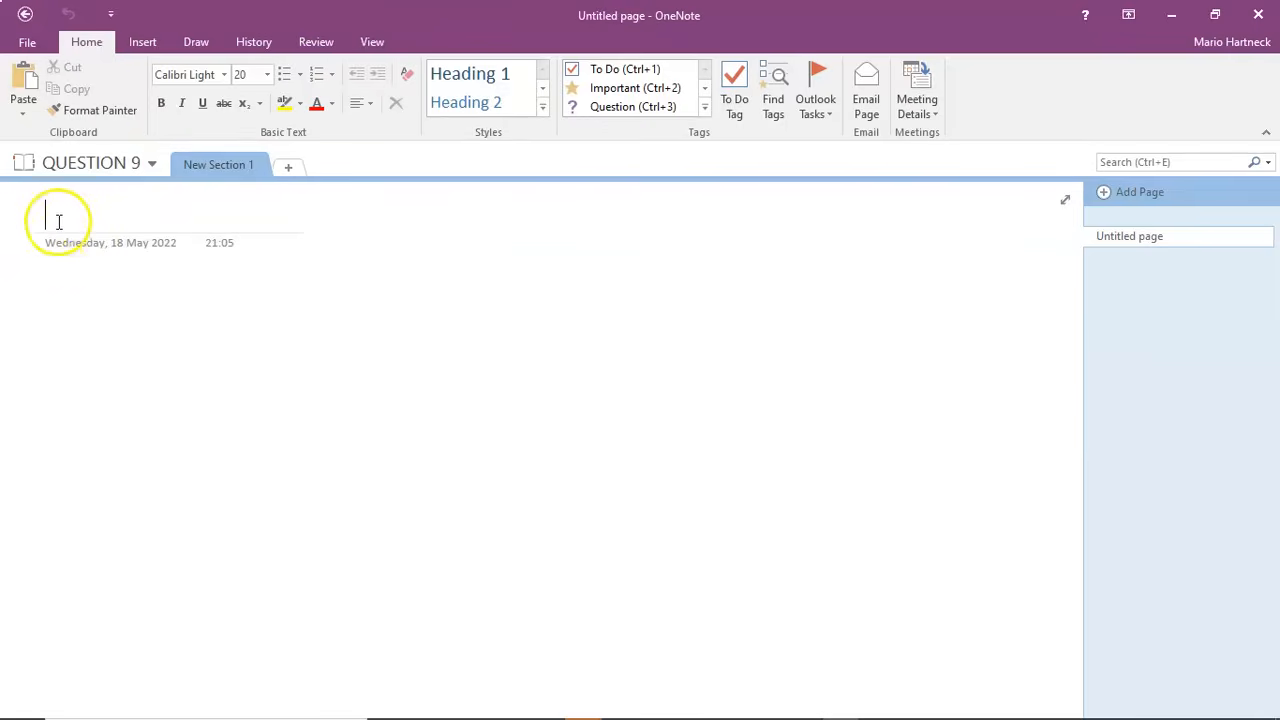
Add two more sections to the QUESTION 9 notebook and three extra pages in the last section, keeping the default names
click(288, 167)
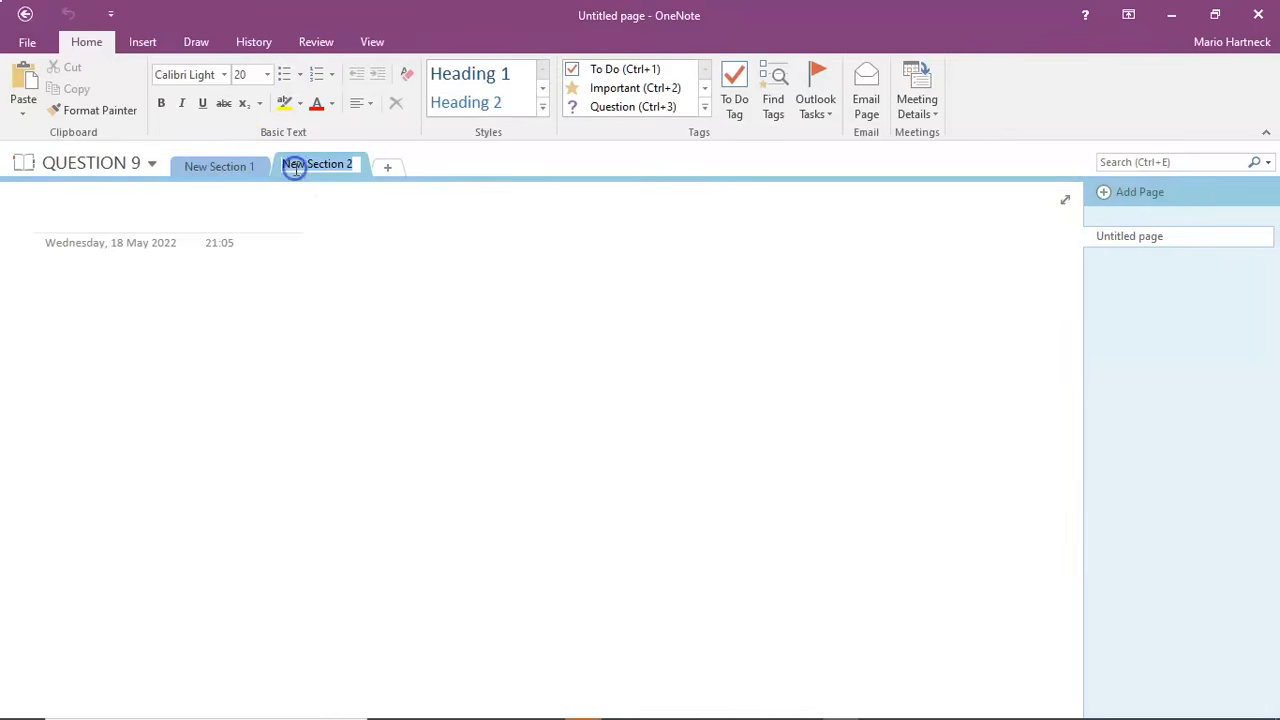
click(386, 170)
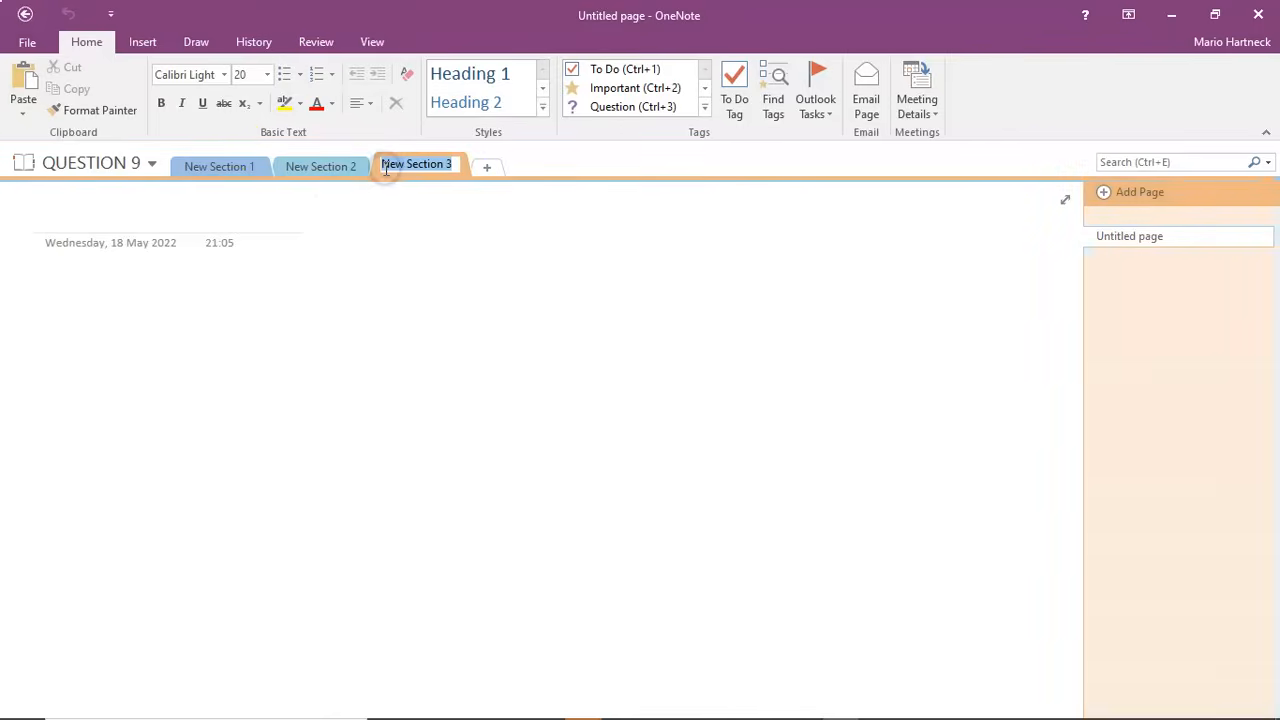
click(1104, 194)
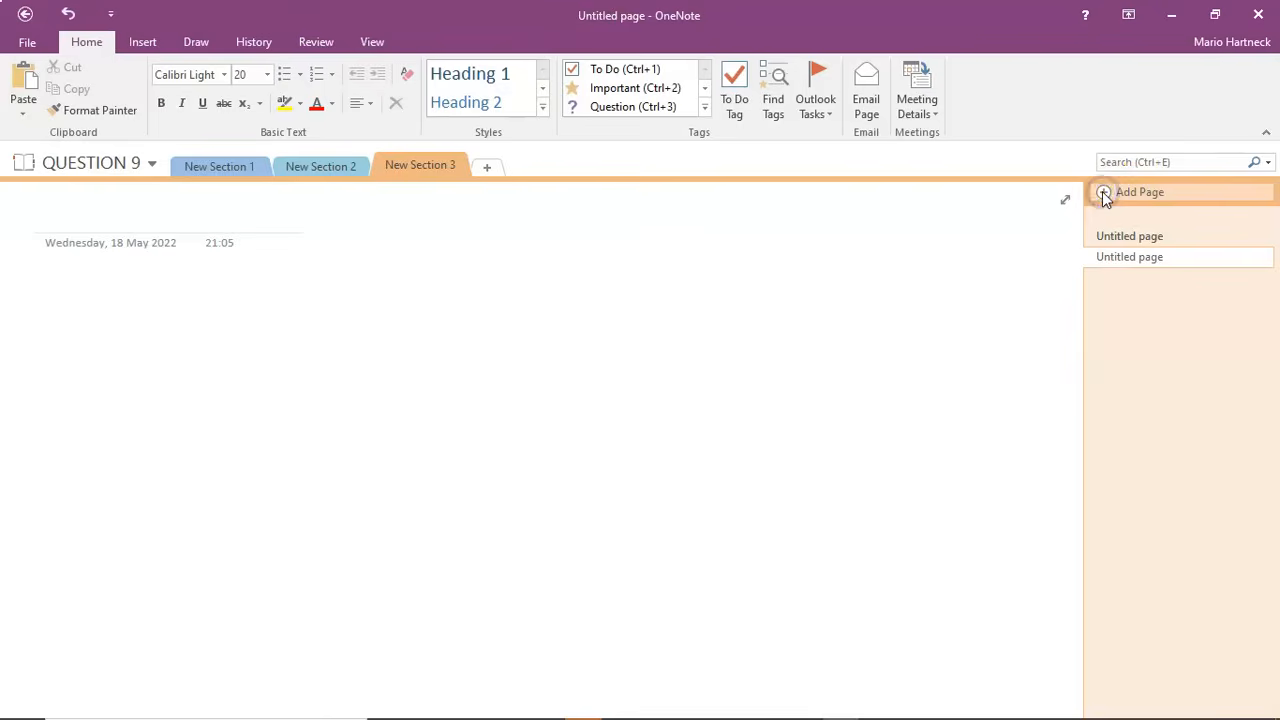
click(1104, 194)
click(1104, 194)
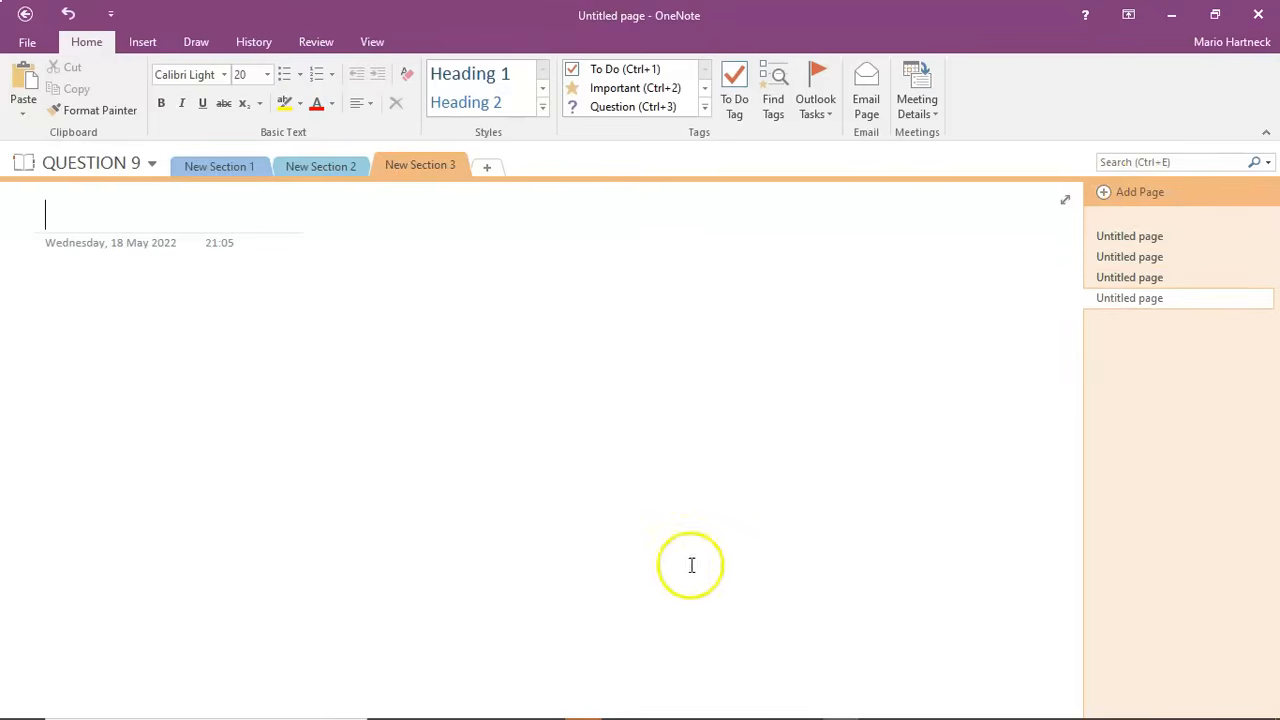
Check the question number in the QUESTION 9 Excel workbook and title the page in OneNote's New Section 1 "QUESTION 9.1.7"
mouse_move(809, 700)
click(735, 703)
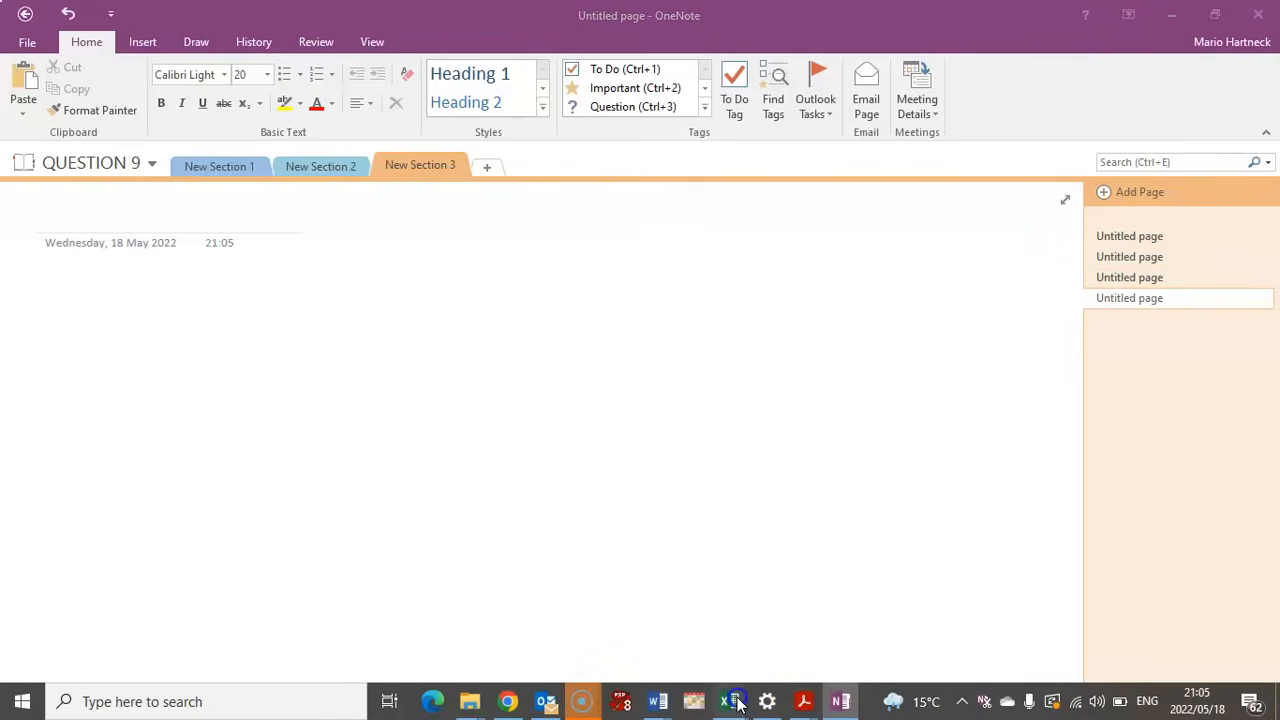
click(1001, 631)
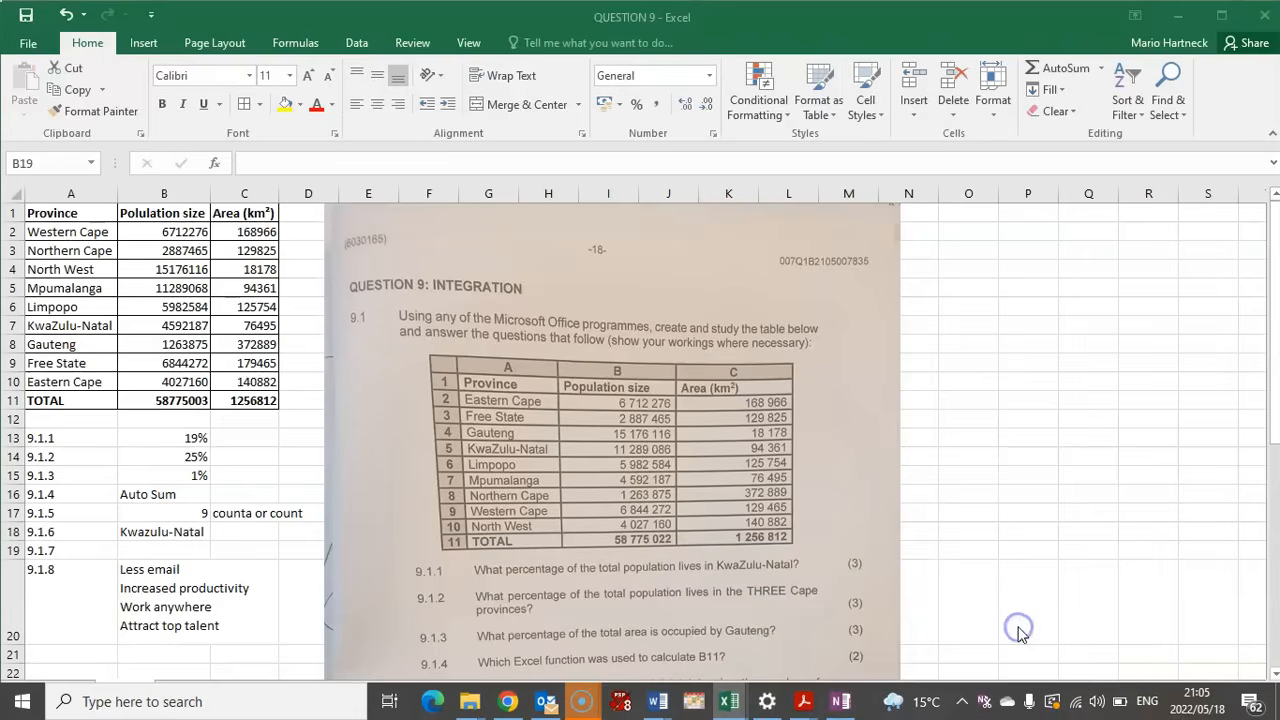
drag(1275, 300, 1275, 340)
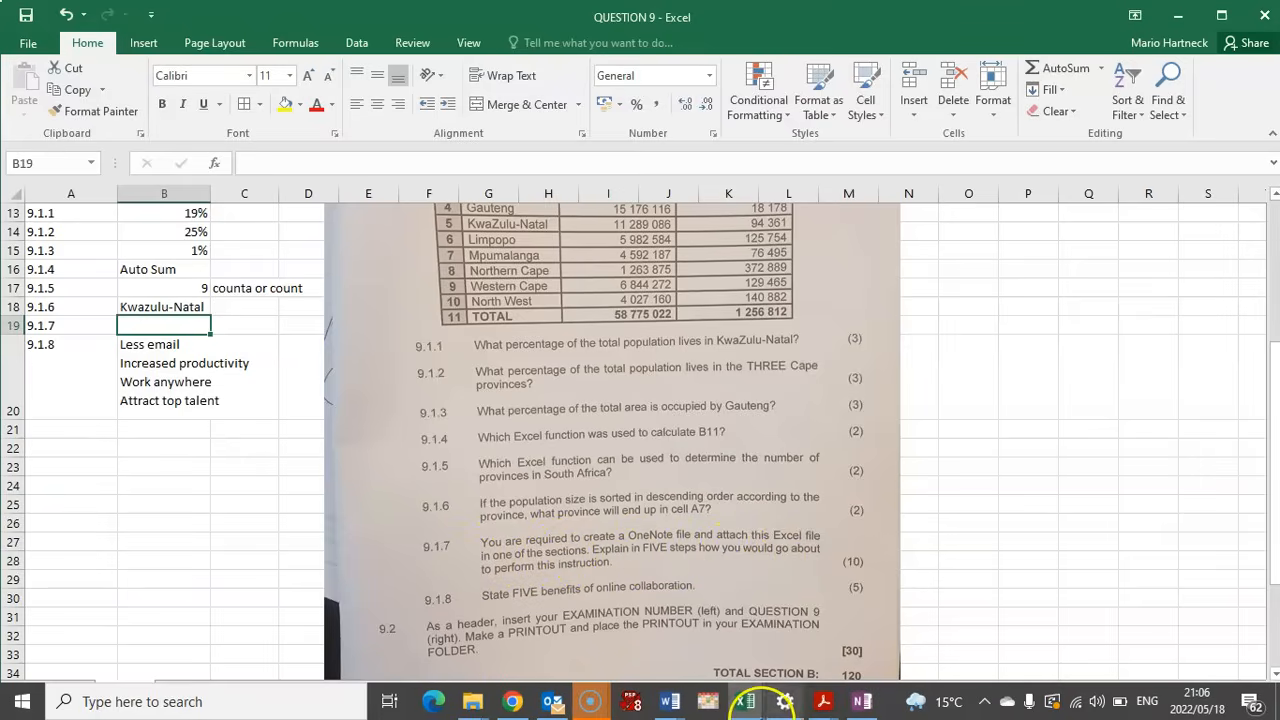
click(862, 703)
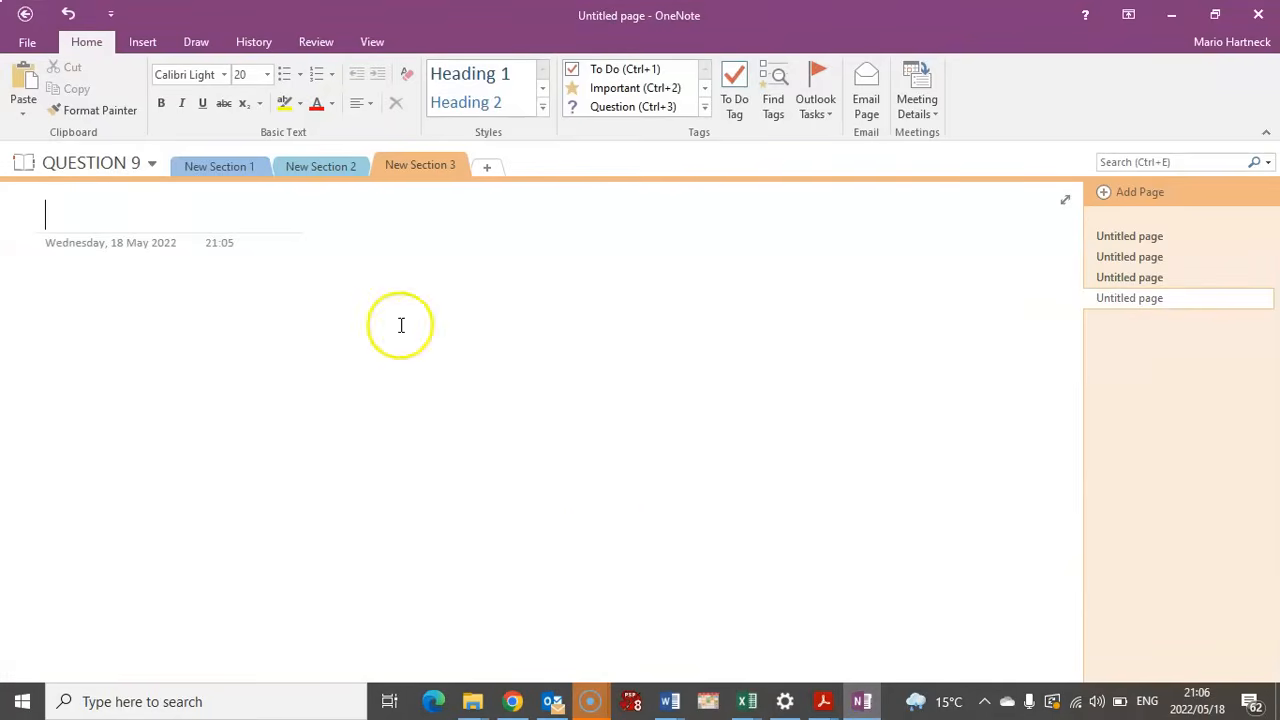
click(227, 168)
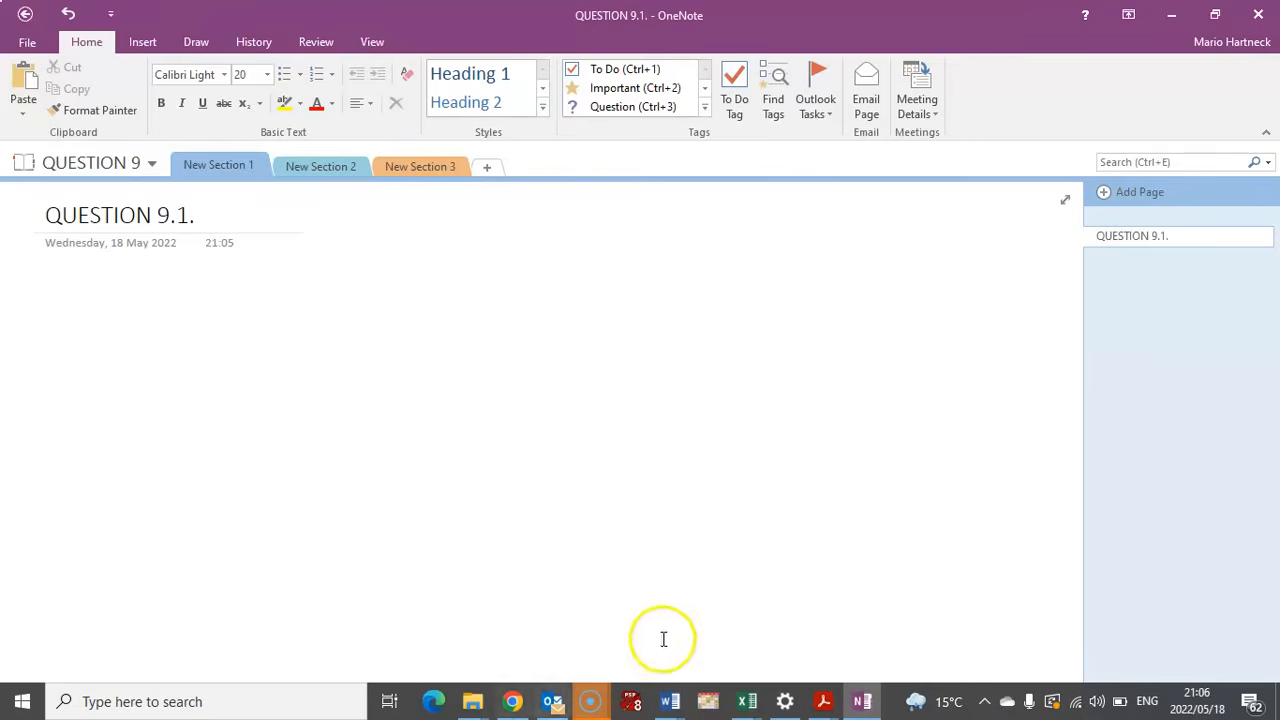
click(741, 703)
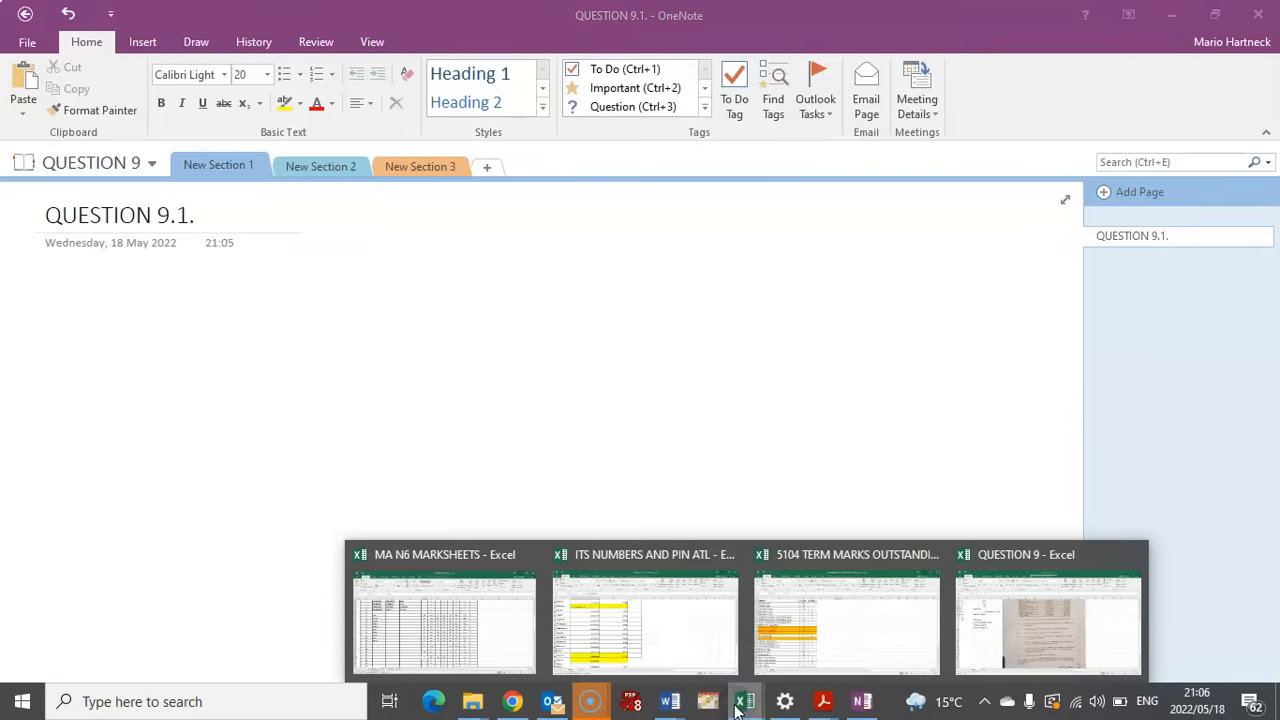
click(1035, 665)
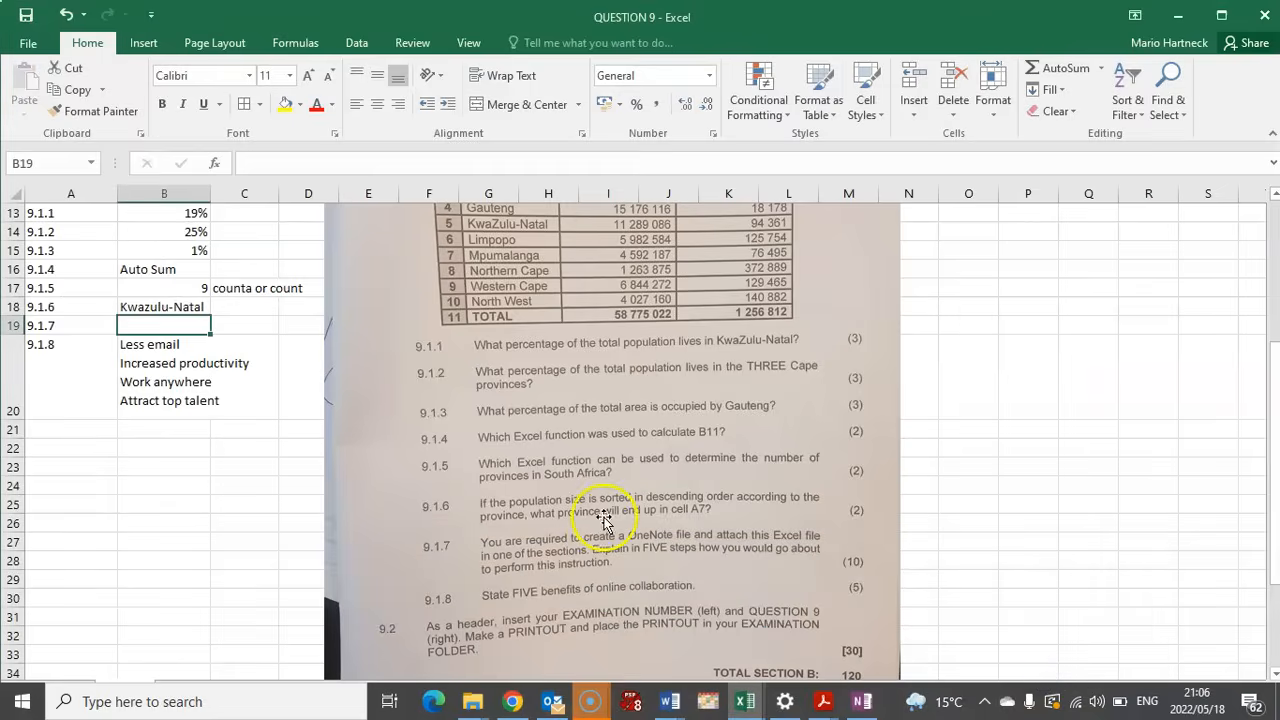
click(852, 705)
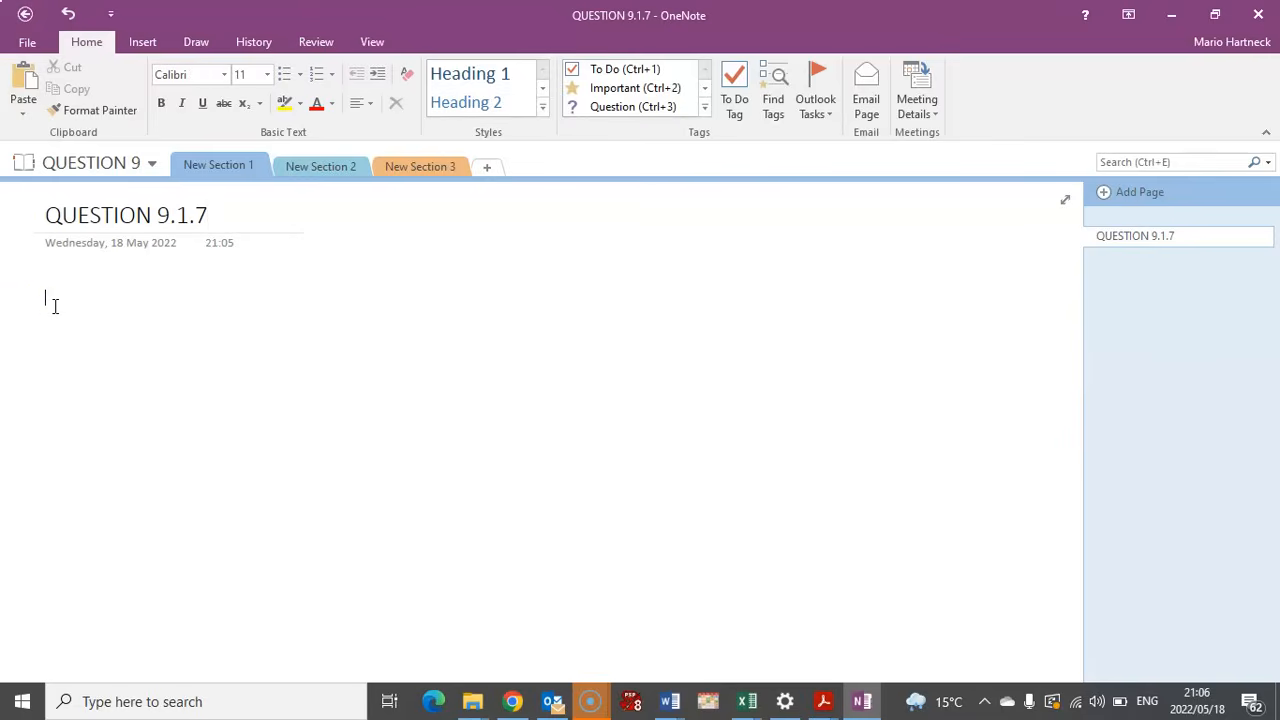
Reread the question 9.1.7 instruction in the QUESTION 9 Excel workbook, and return to OneNote
mouse_move(862, 703)
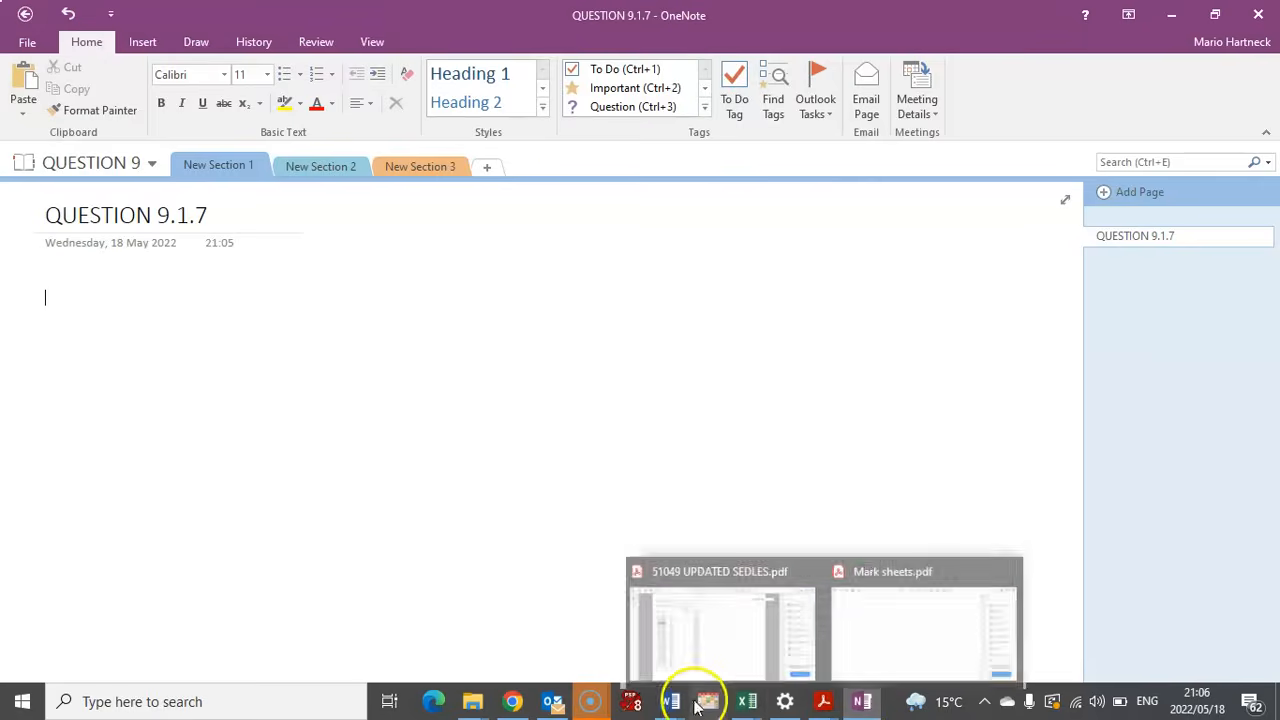
click(748, 701)
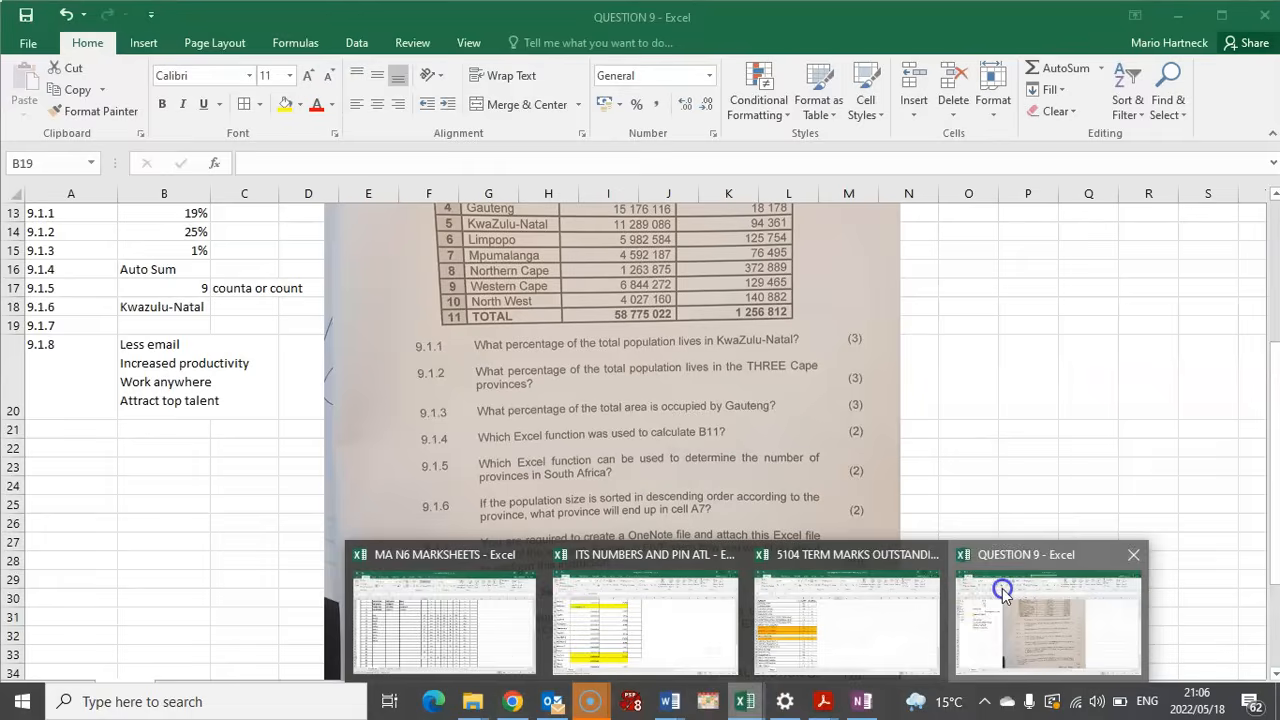
click(1000, 590)
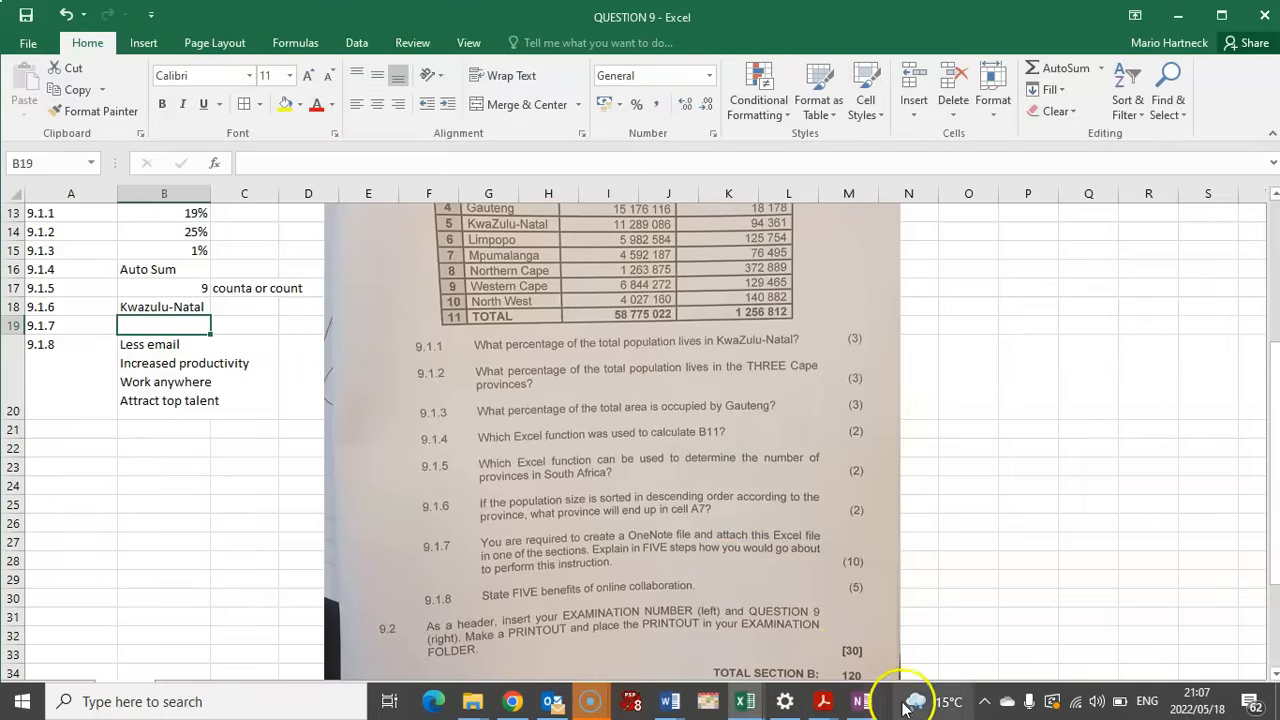
click(860, 705)
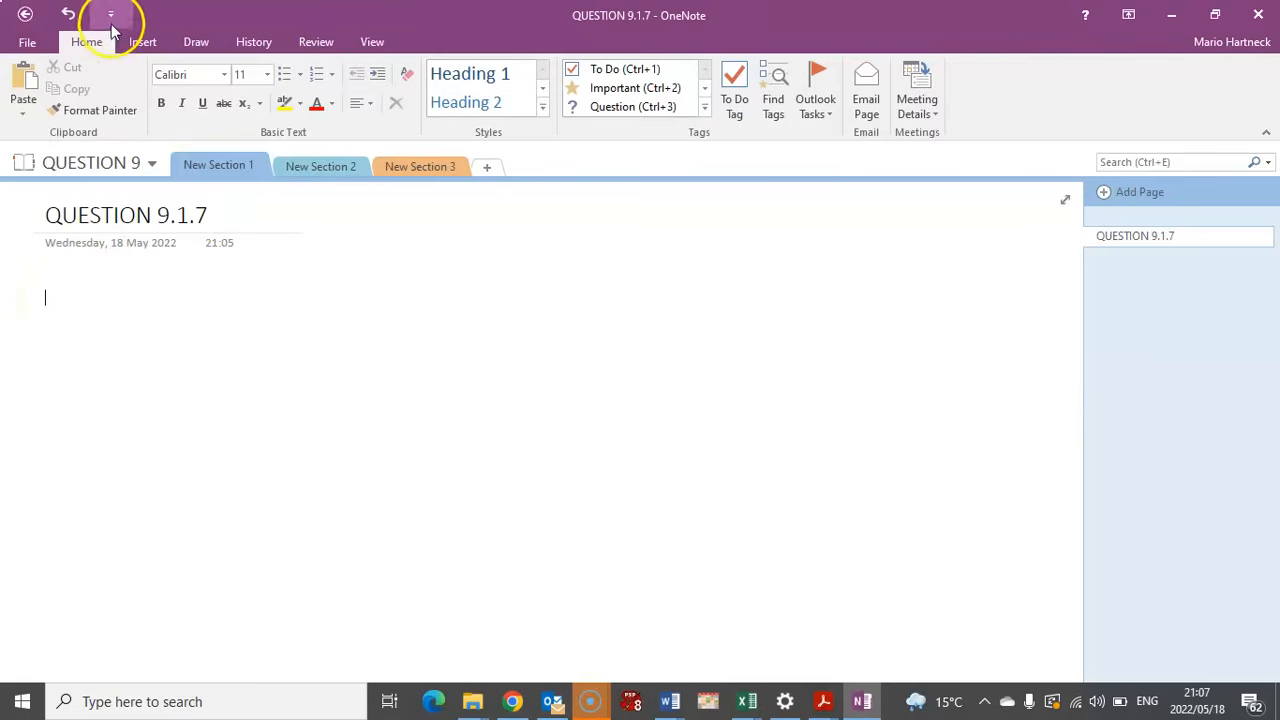
Attach the QUESTION 9 Excel workbook from the Desktop to the QUESTION 9.1.7 page as a file attachment
click(143, 44)
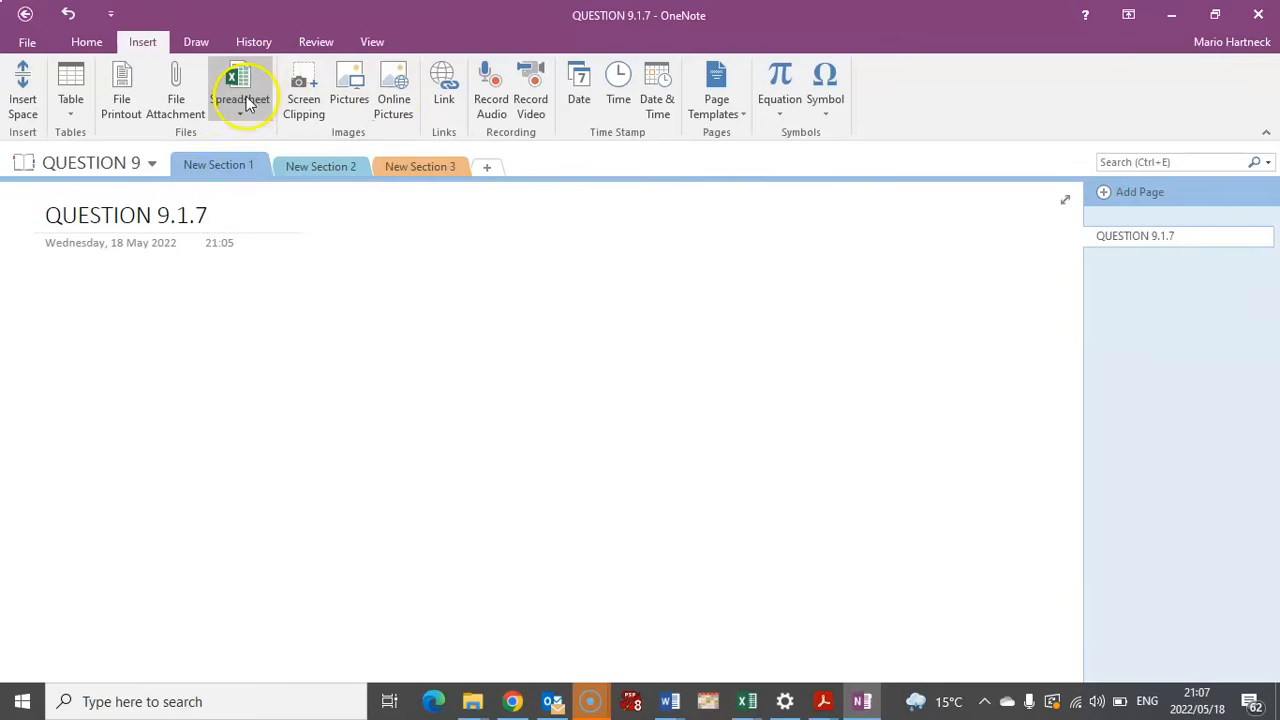
click(181, 106)
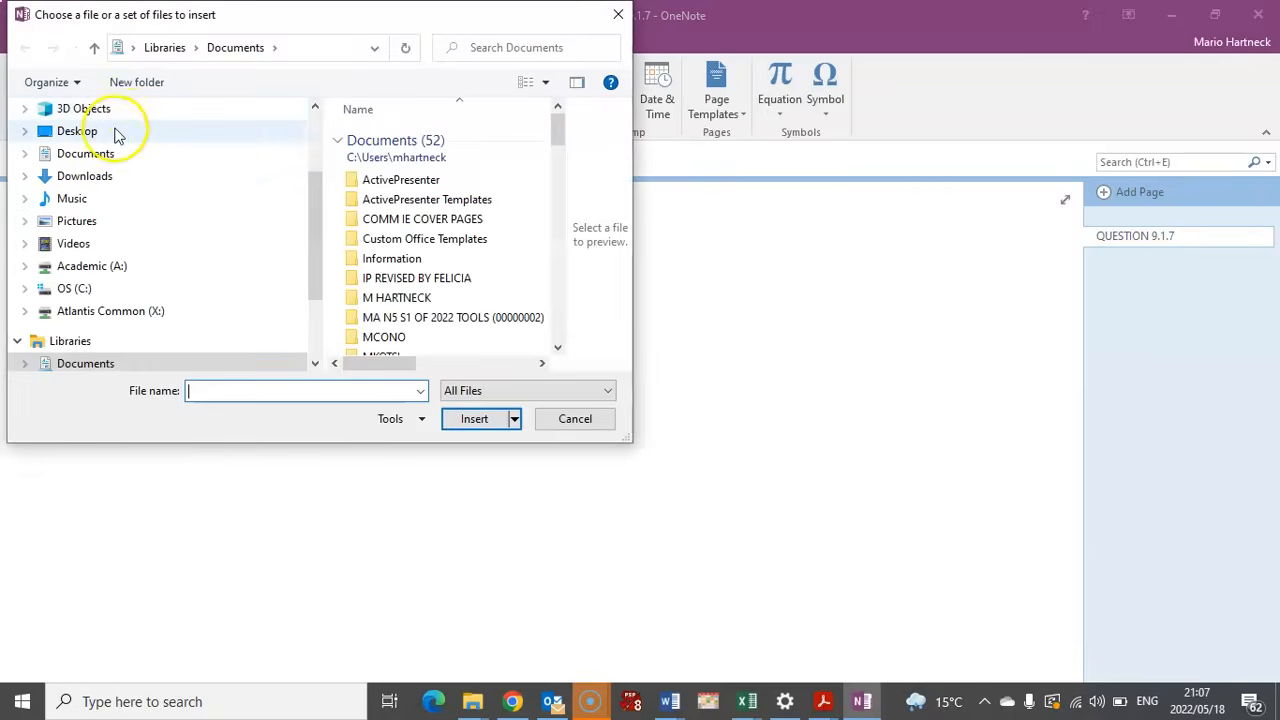
click(80, 131)
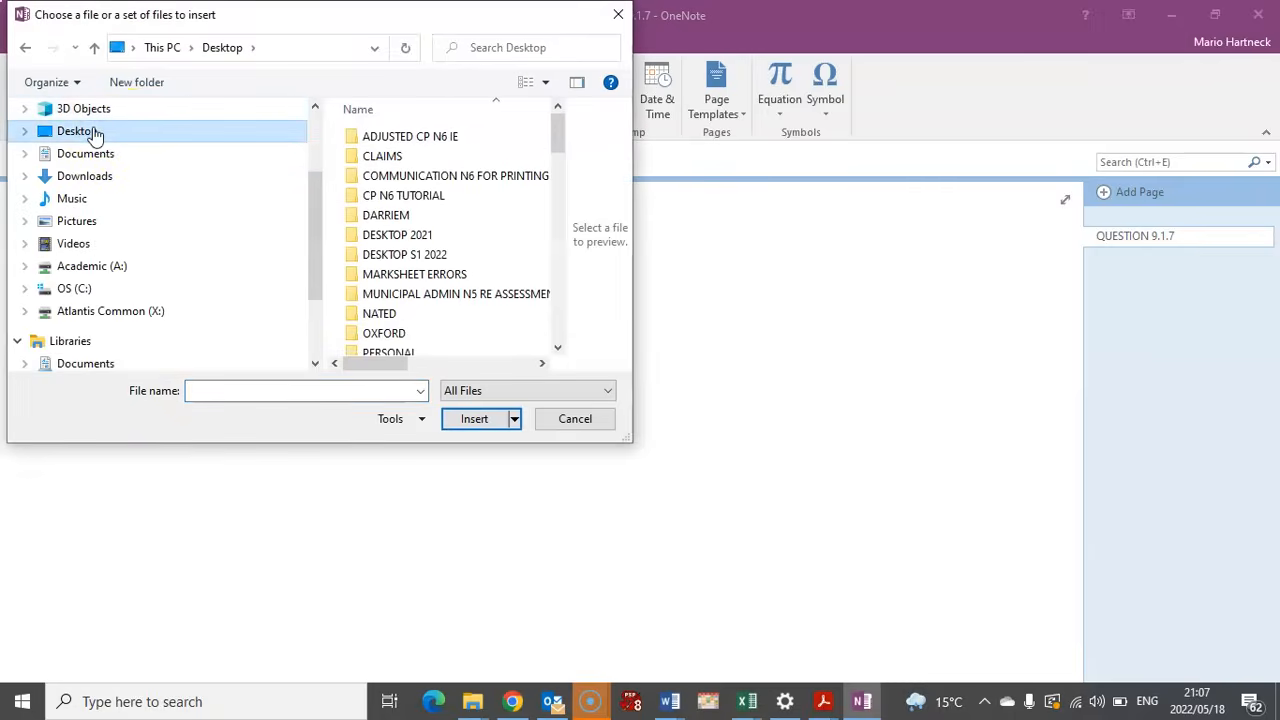
drag(555, 145, 557, 298)
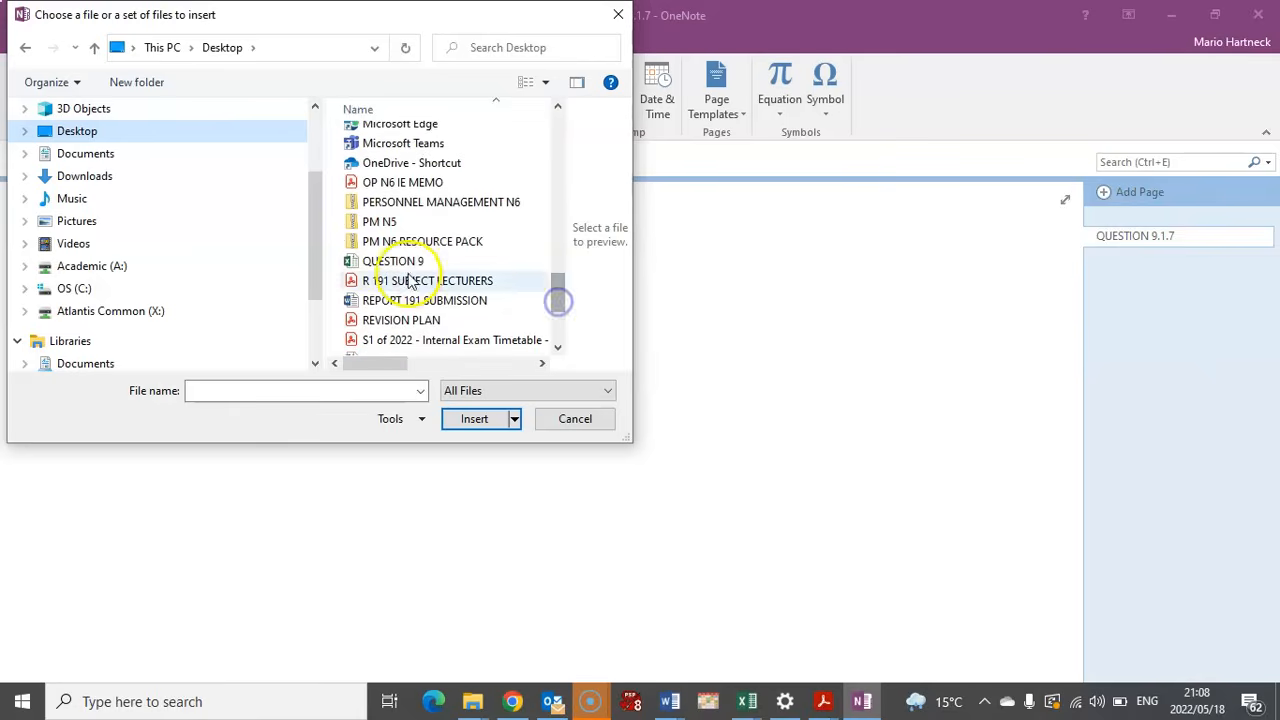
click(400, 263)
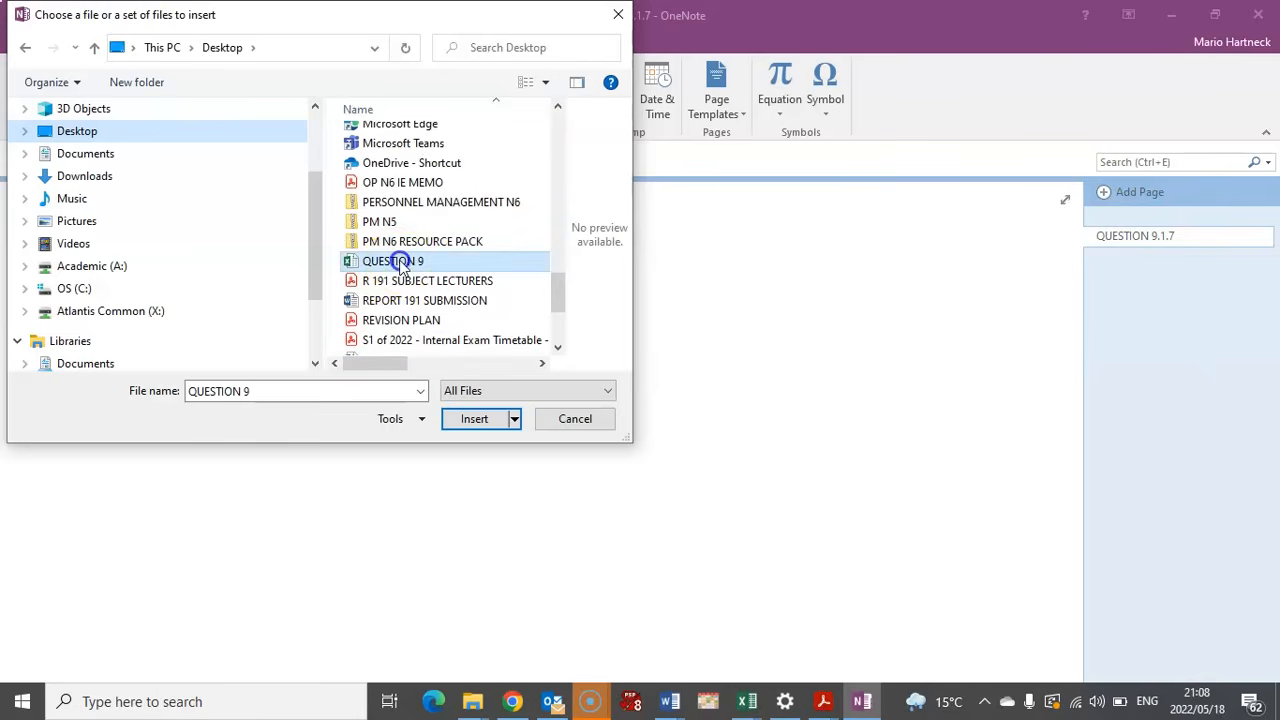
click(476, 419)
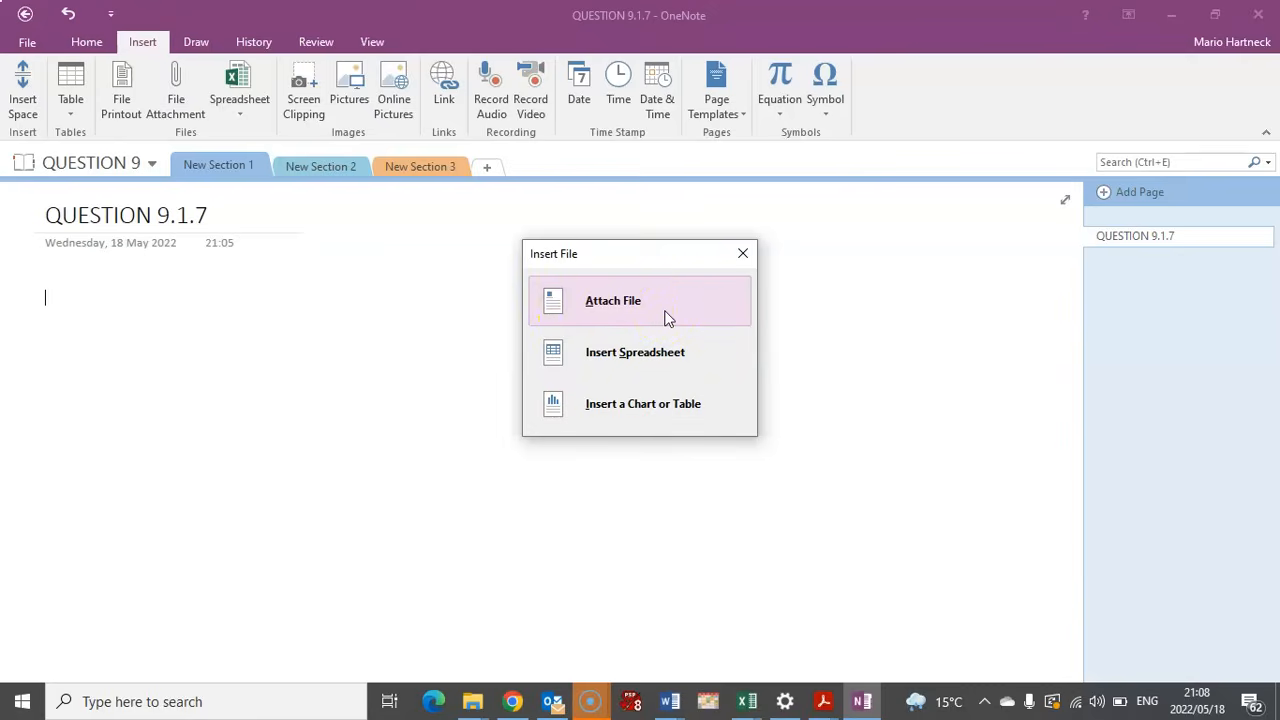
click(612, 304)
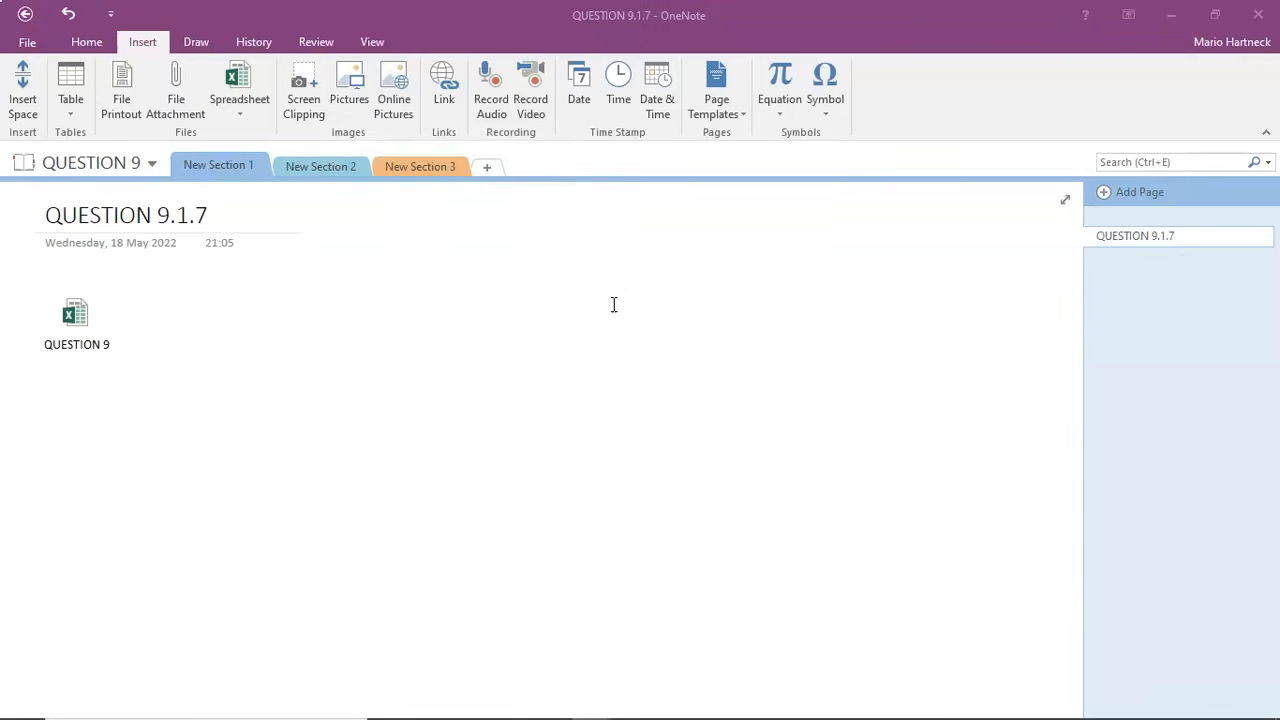
Insert the QUESTION 9 workbook from the Desktop as a spreadsheet beside the attached file icon on the page
click(240, 312)
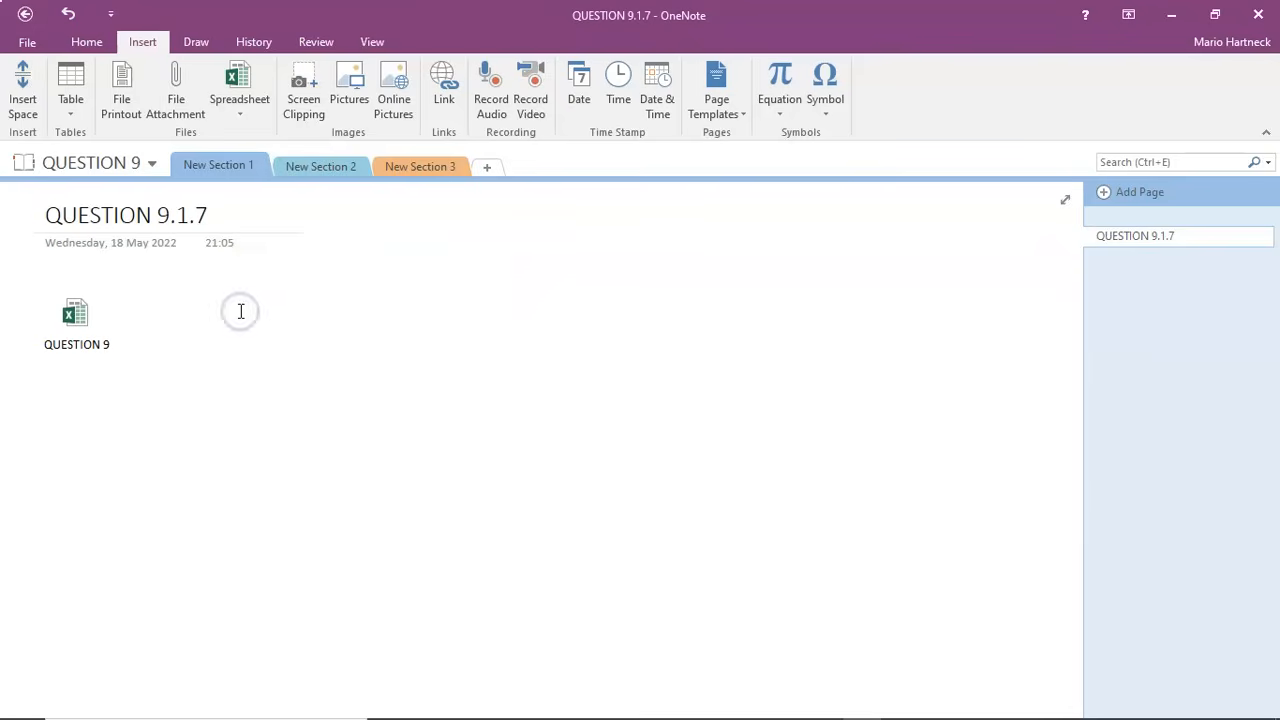
click(190, 106)
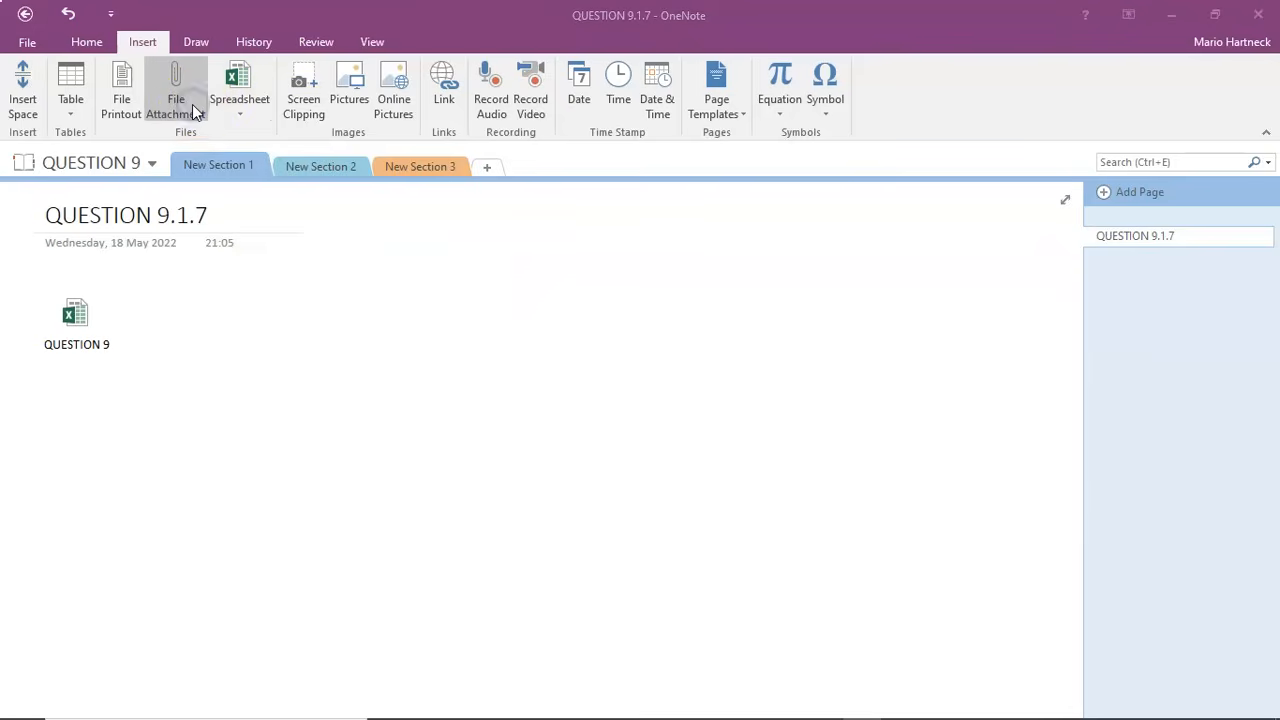
drag(558, 124, 549, 309)
click(415, 172)
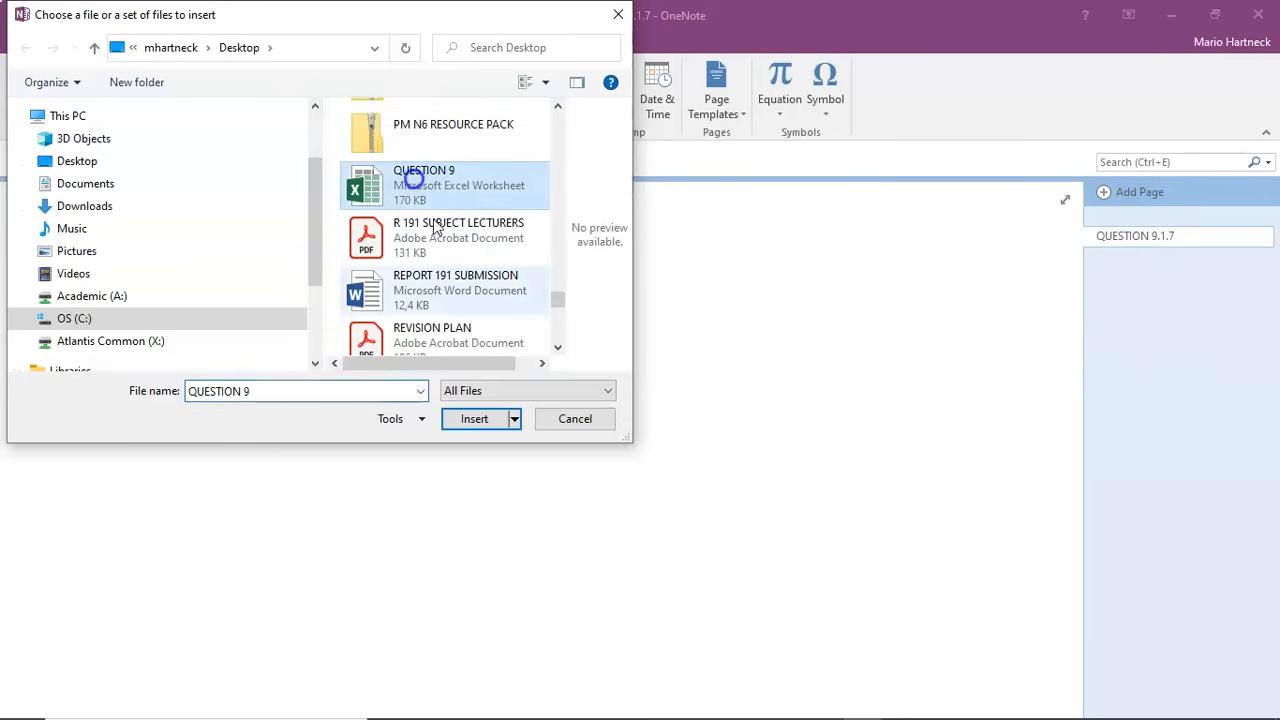
click(474, 420)
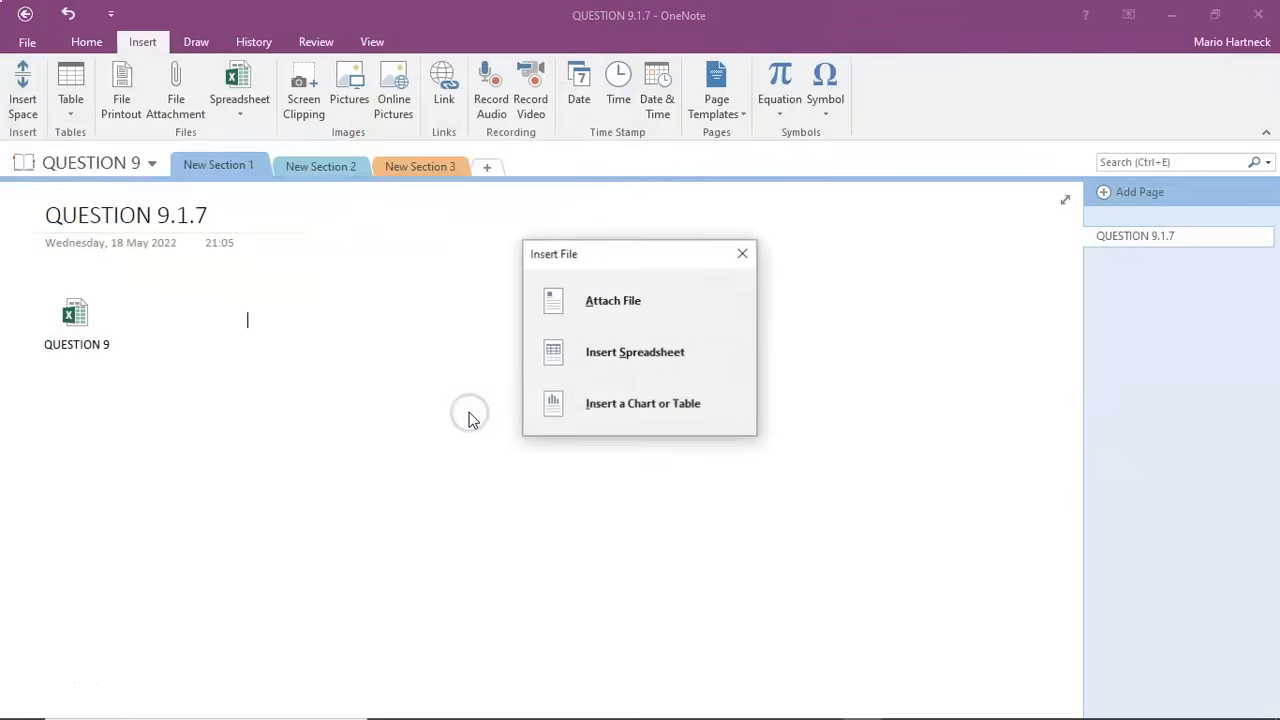
click(650, 362)
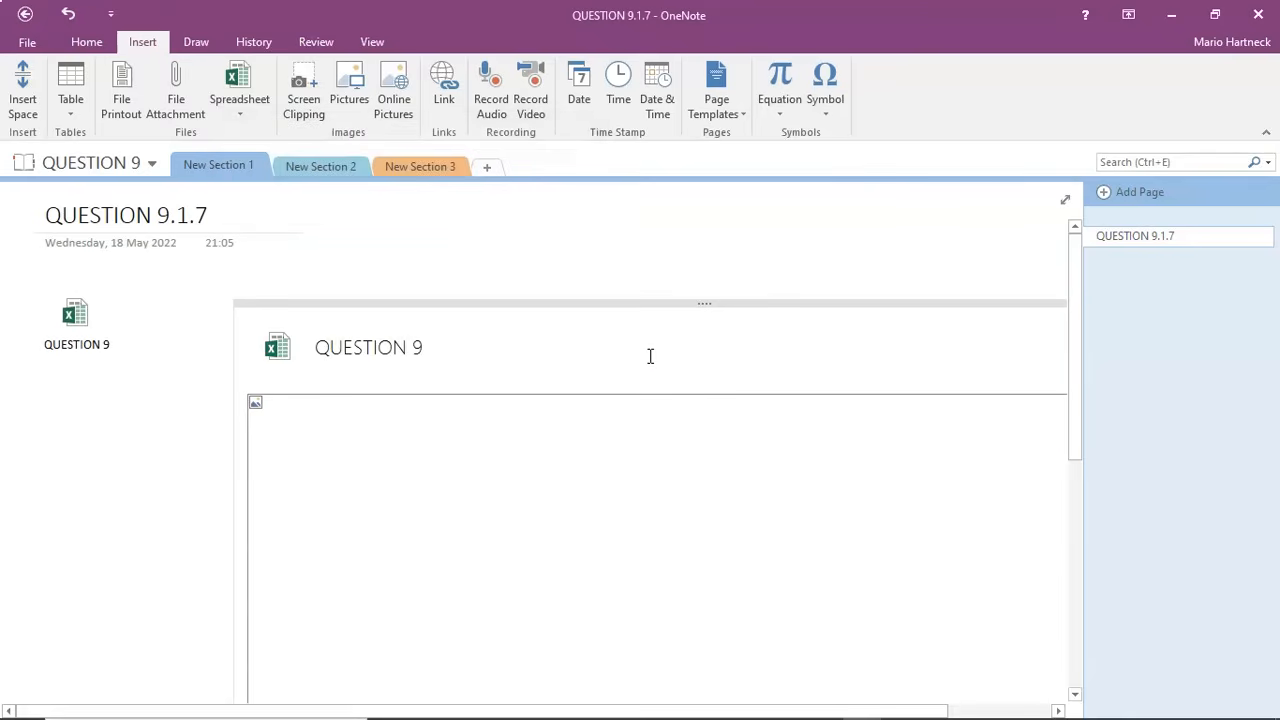
Look through the inserted QUESTION 9 spreadsheet on the page, from its province table down to its end
drag(1077, 303, 1090, 354)
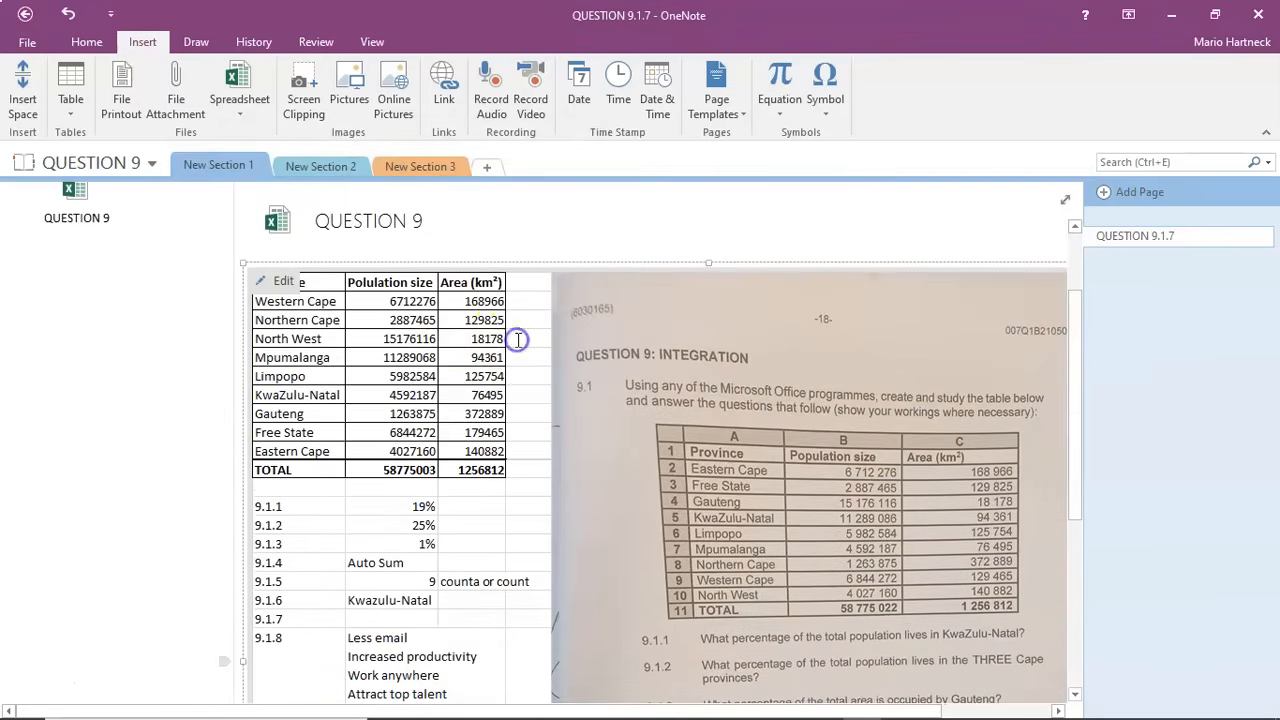
click(453, 337)
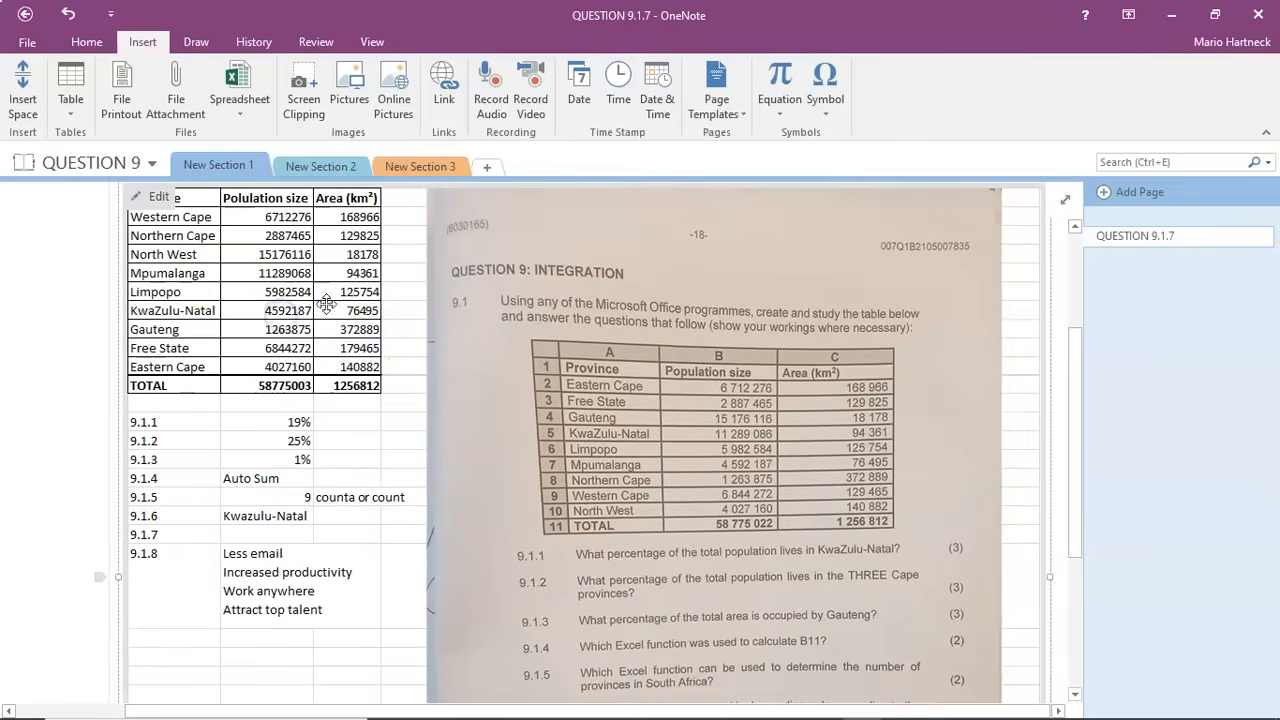
drag(1074, 385, 1097, 265)
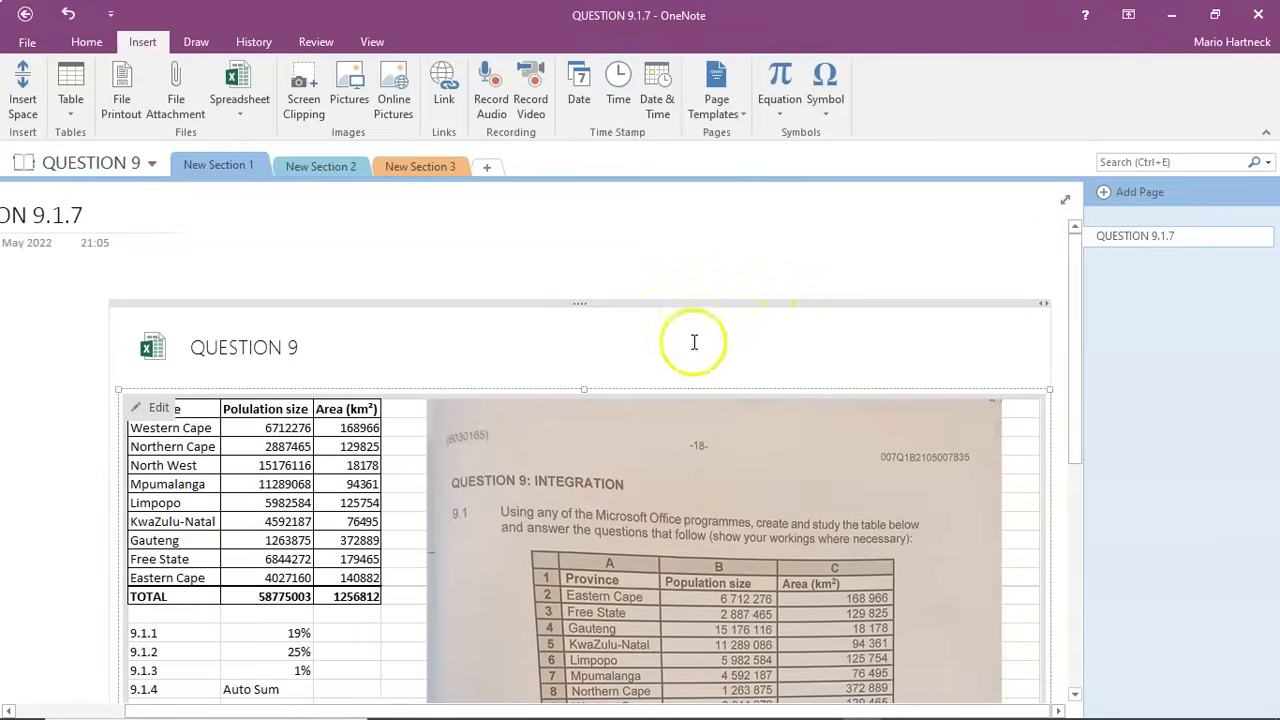
drag(1074, 320, 1130, 700)
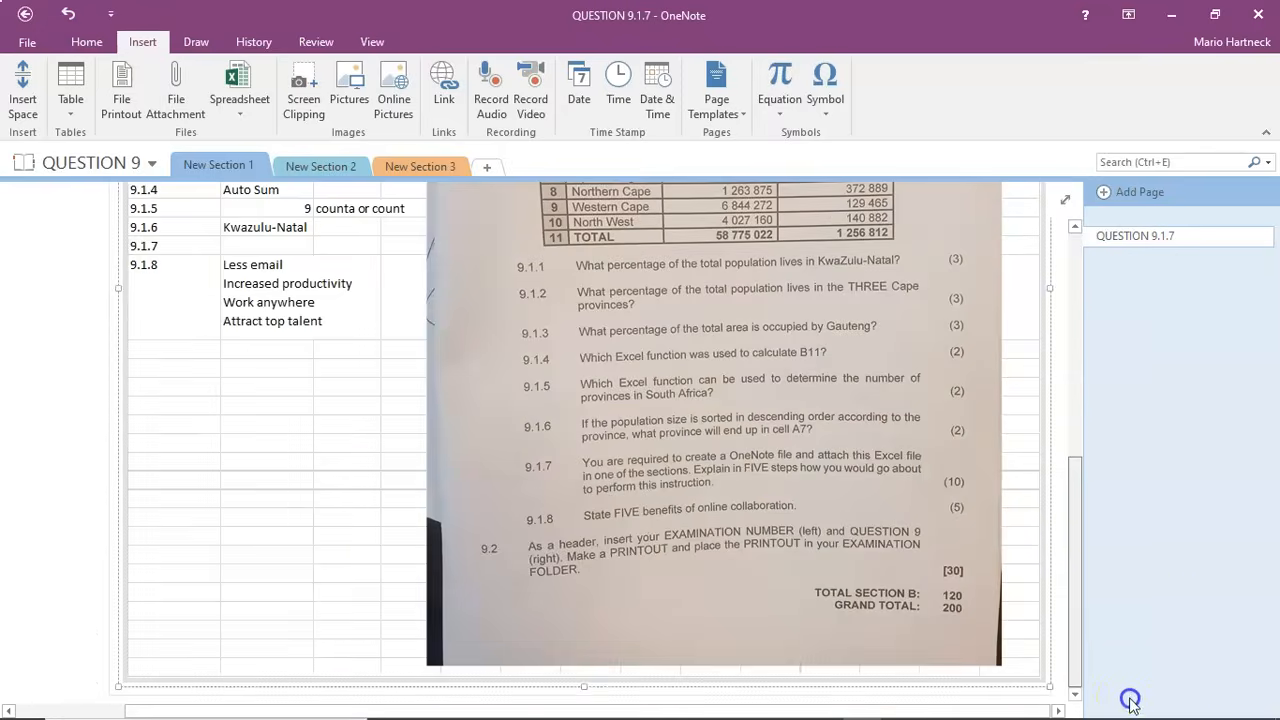
mouse_move(1080, 680)
drag(1076, 697, 1078, 700)
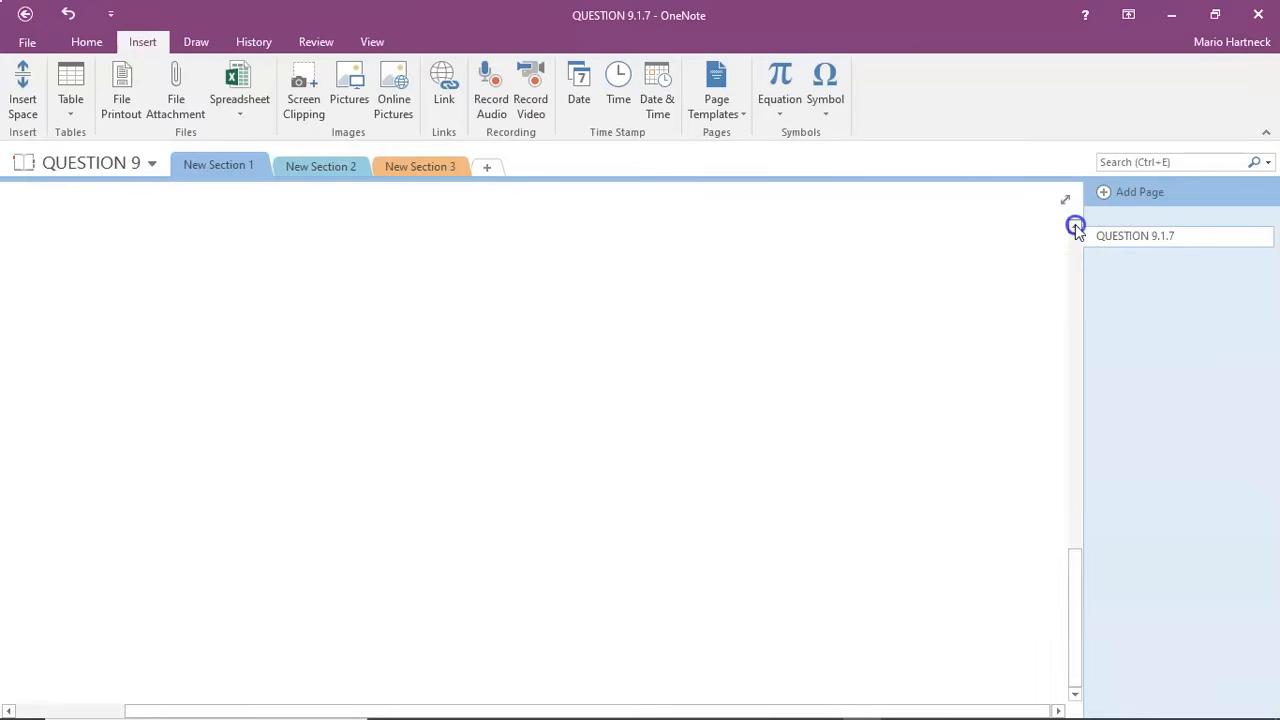
drag(1076, 228, 1075, 226)
click(147, 423)
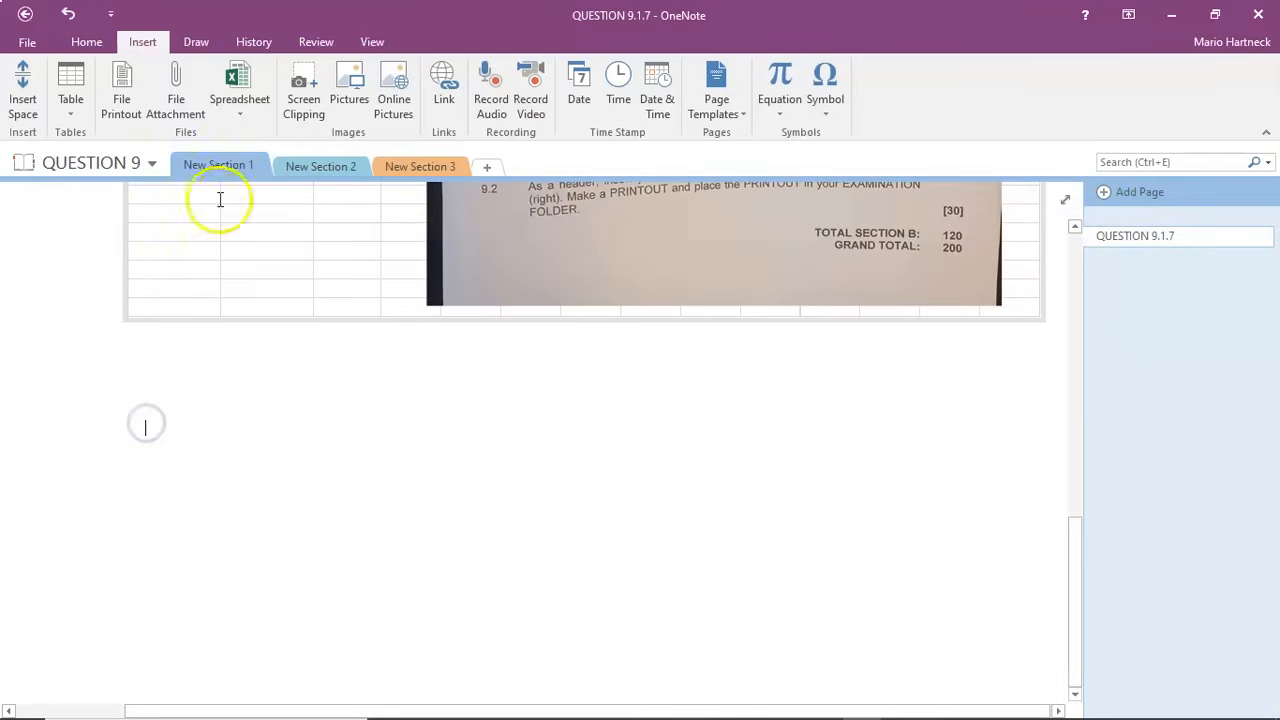
click(170, 108)
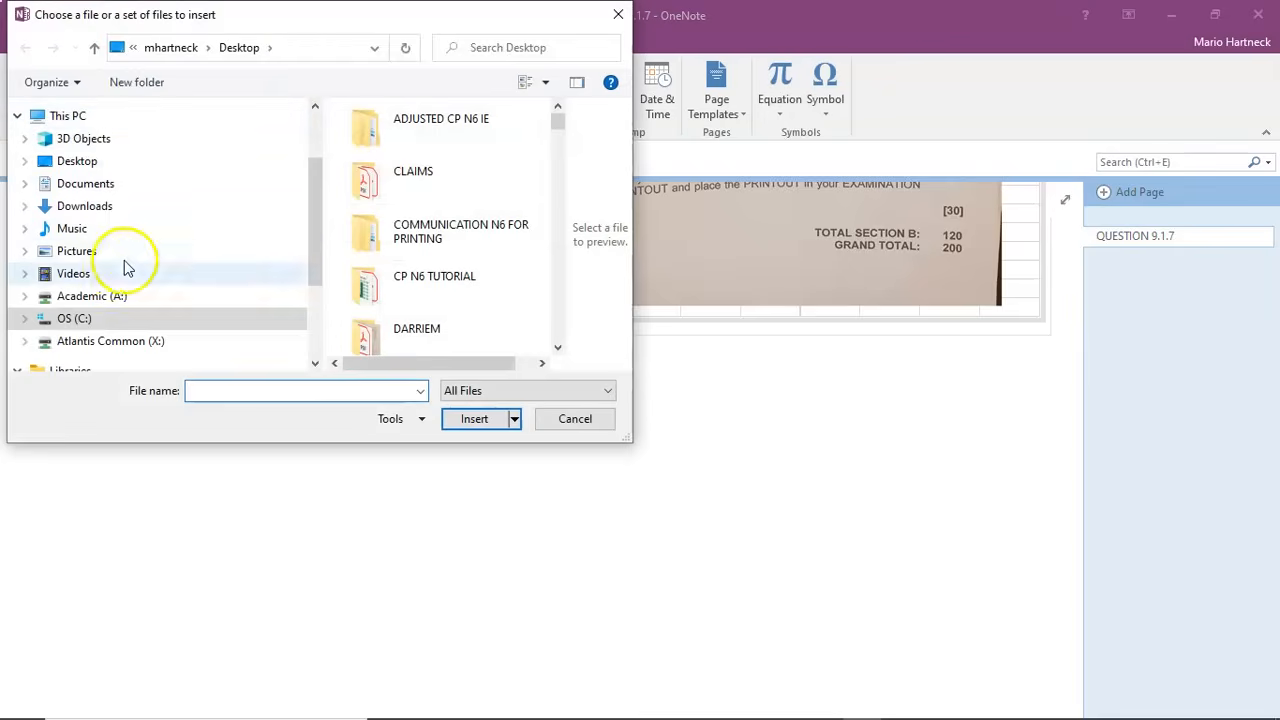
click(86, 162)
drag(557, 129, 574, 287)
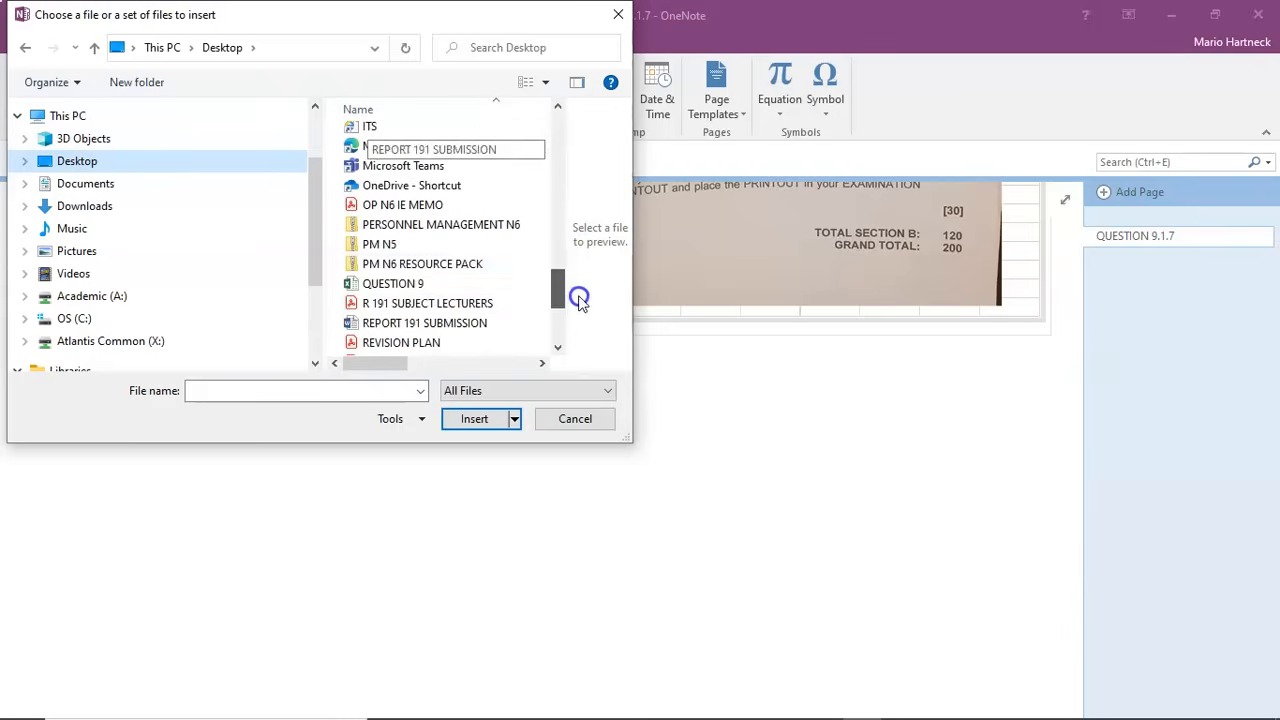
click(428, 283)
click(478, 418)
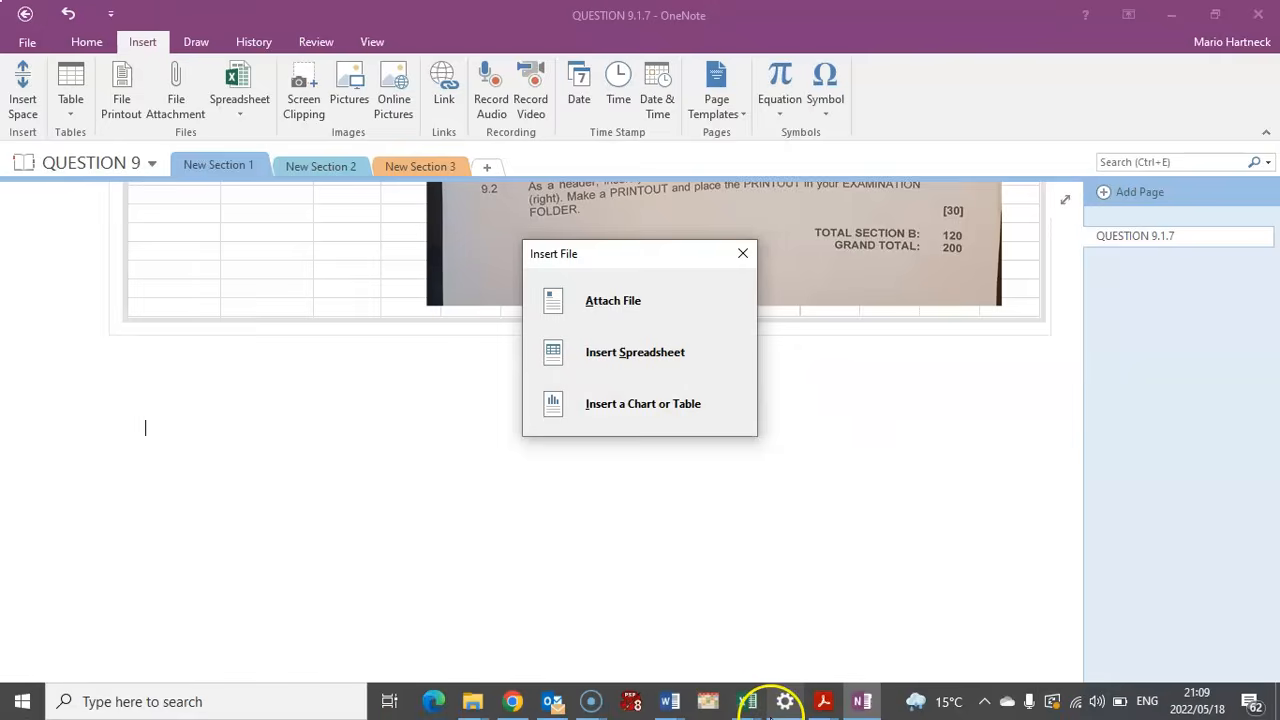
mouse_move(873, 705)
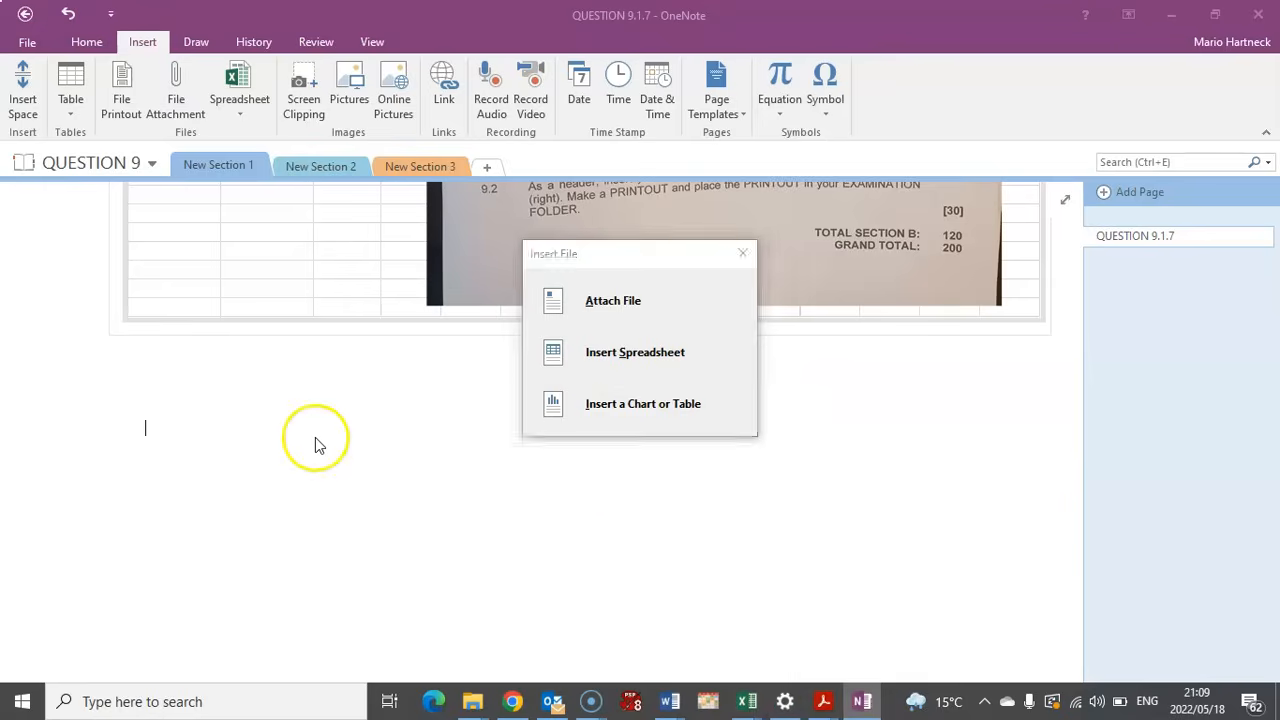
click(744, 256)
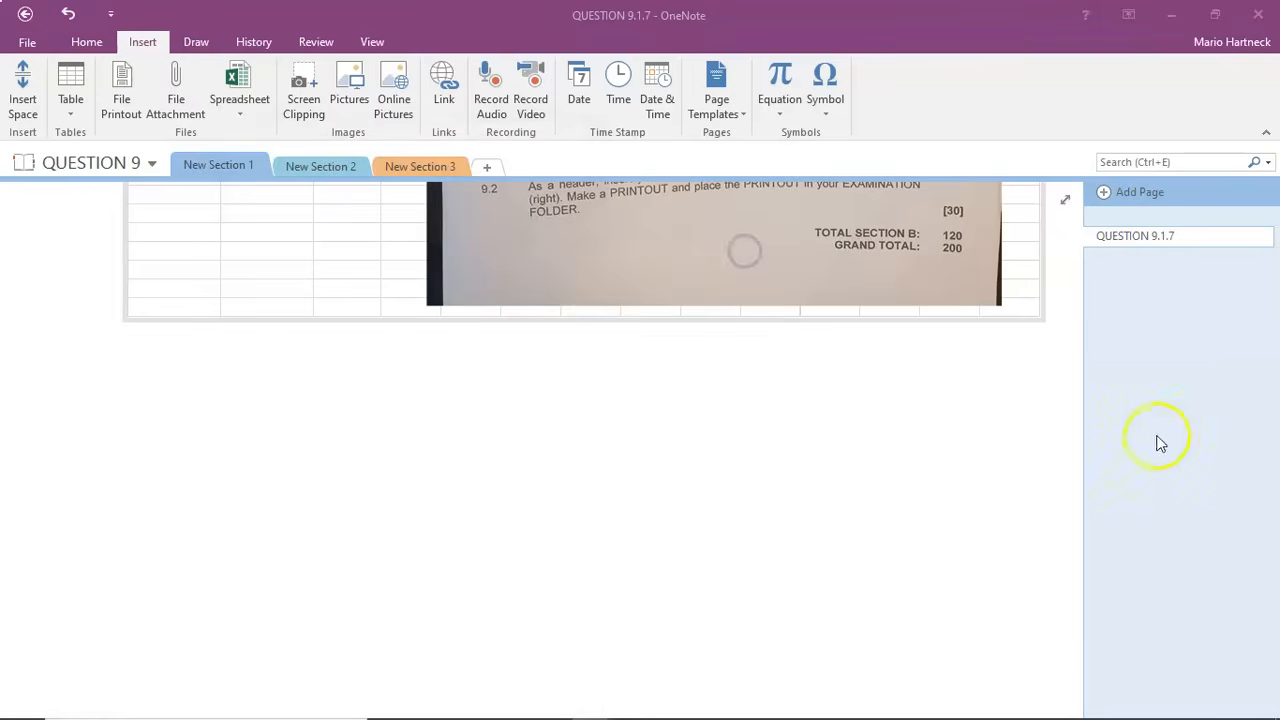
click(812, 432)
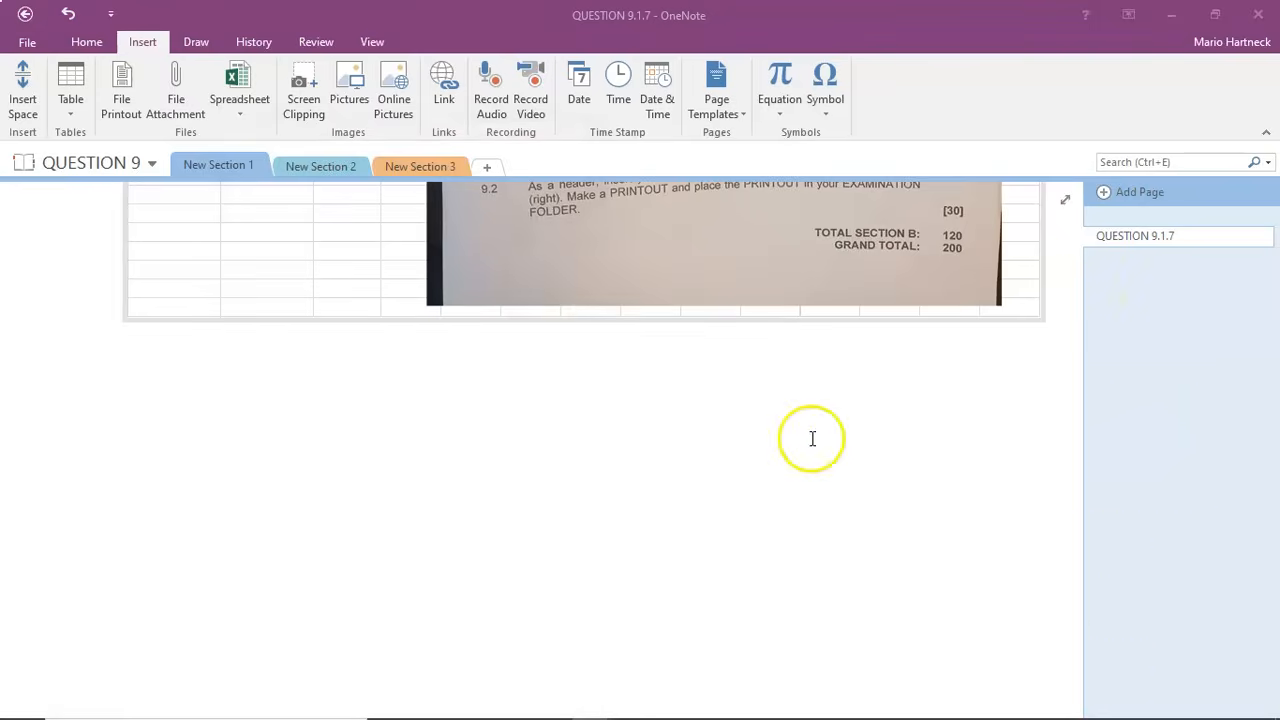
Switch to the QUESTION 9 Excel workbook and review the five-step instruction of question 9.1.7
drag(1073, 530, 1117, 218)
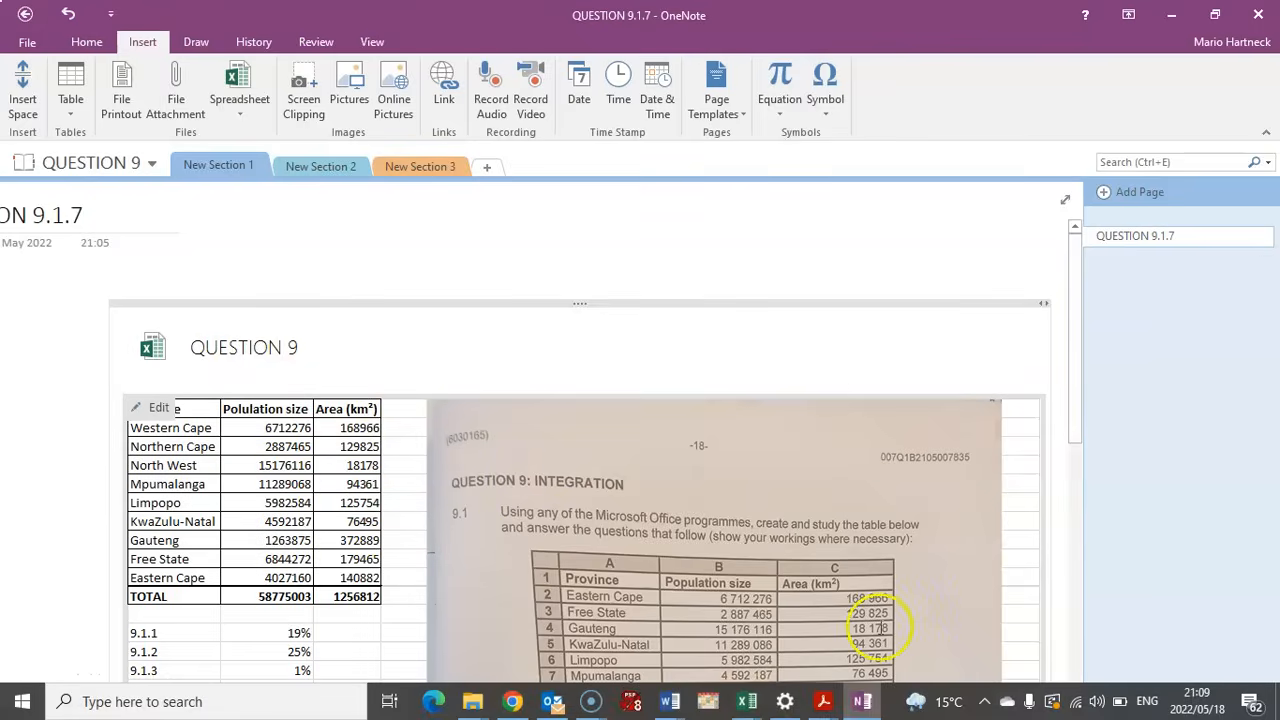
click(743, 703)
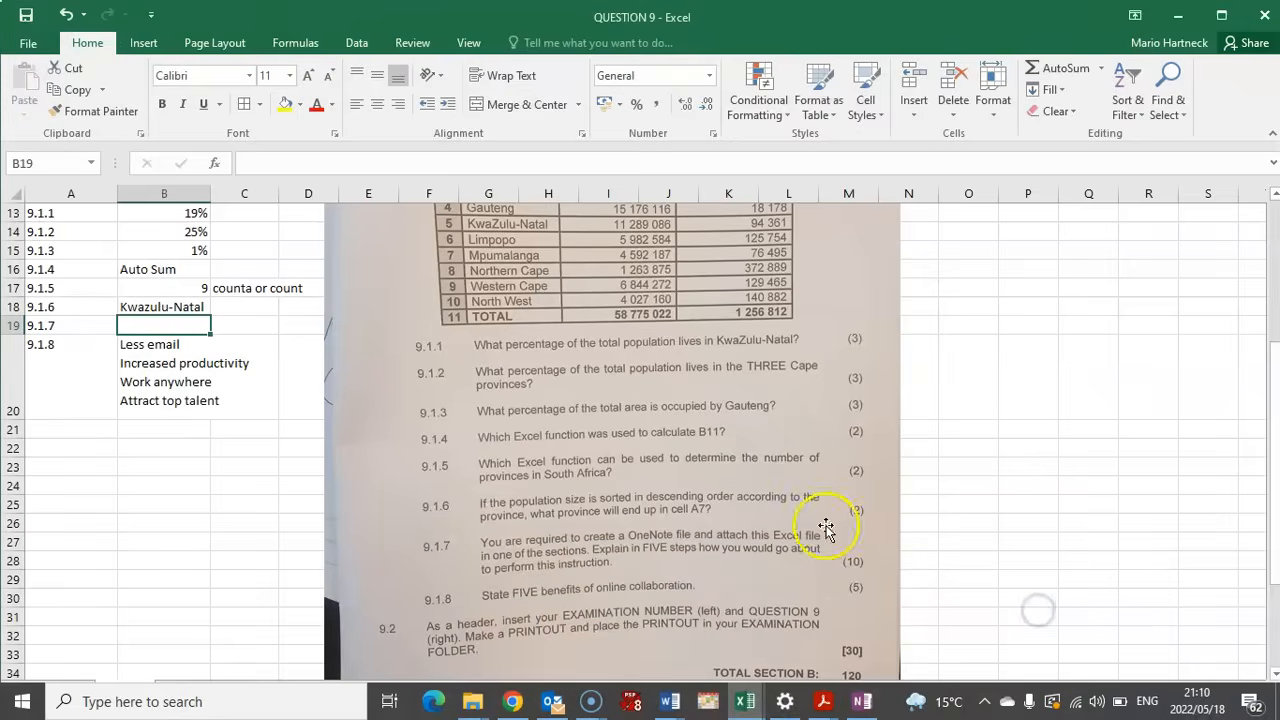
click(1038, 610)
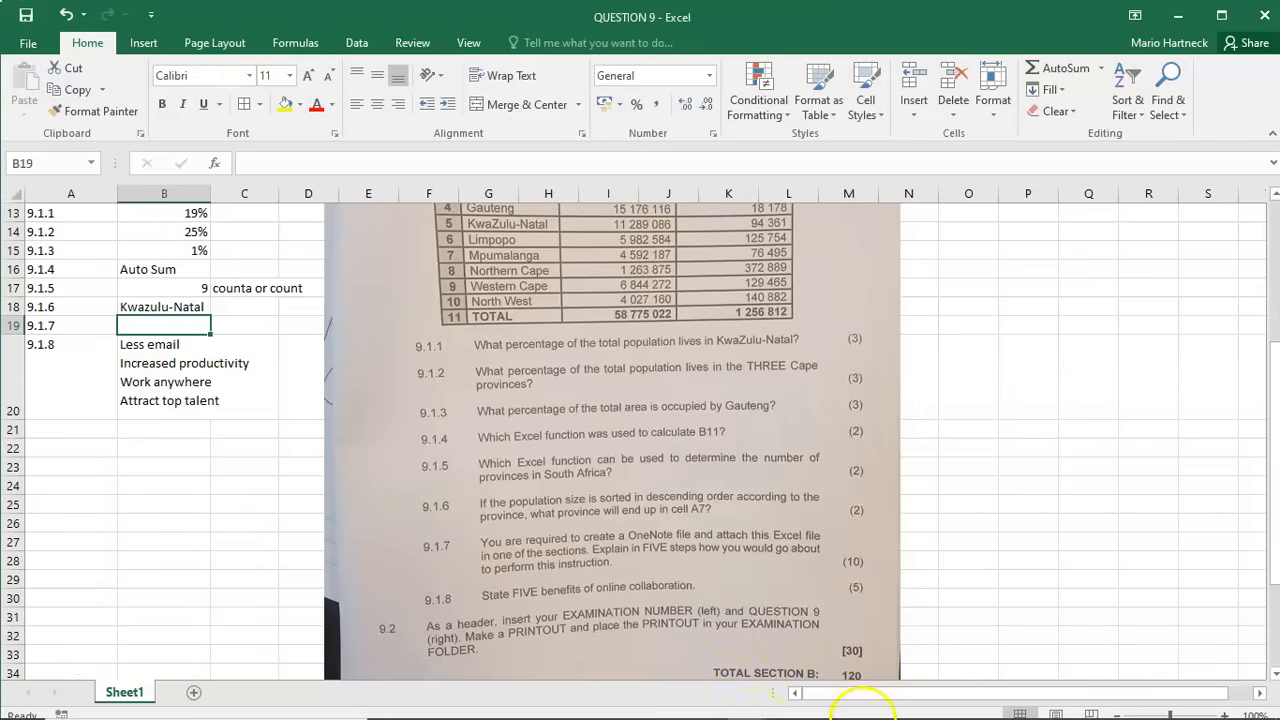
click(860, 702)
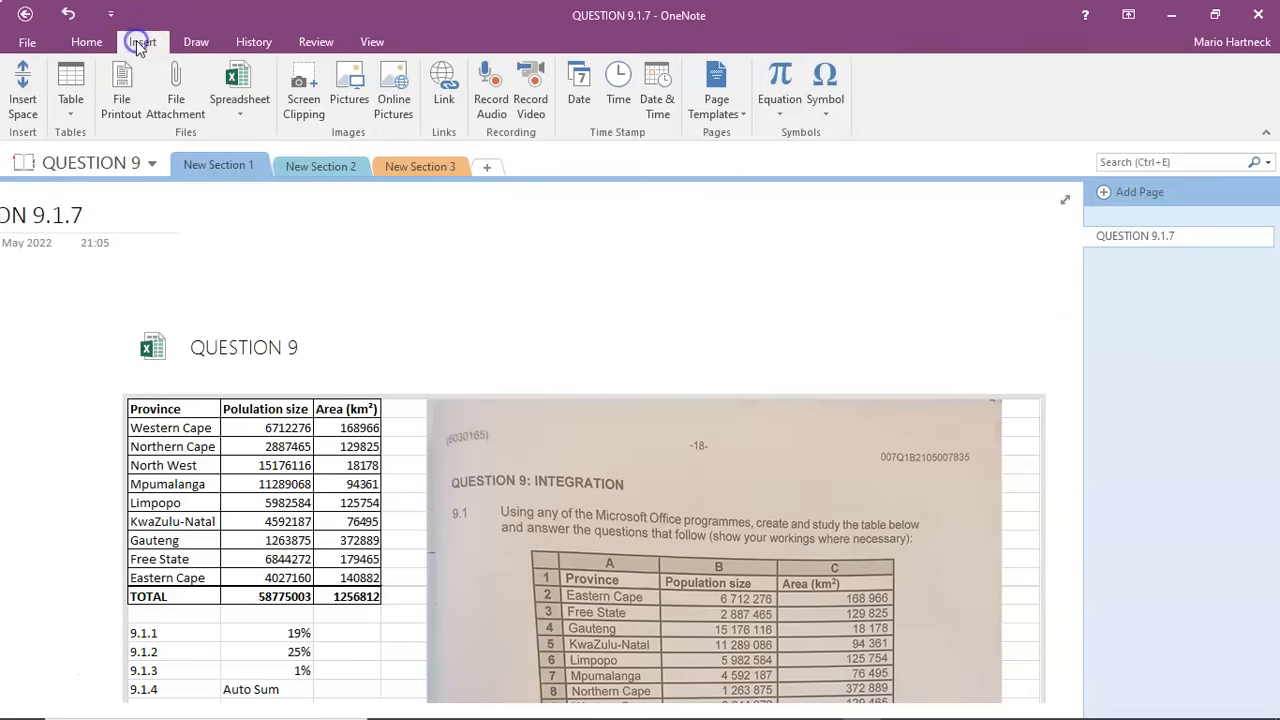
click(190, 113)
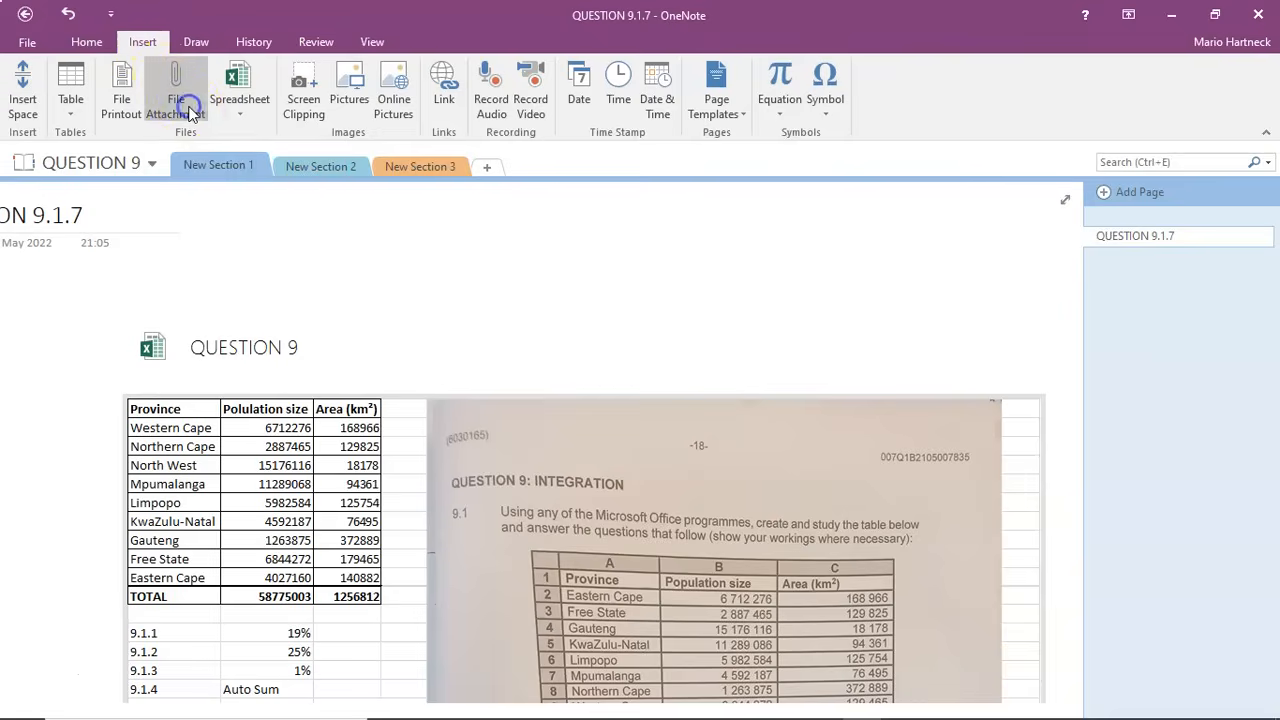
drag(557, 117, 551, 331)
click(140, 166)
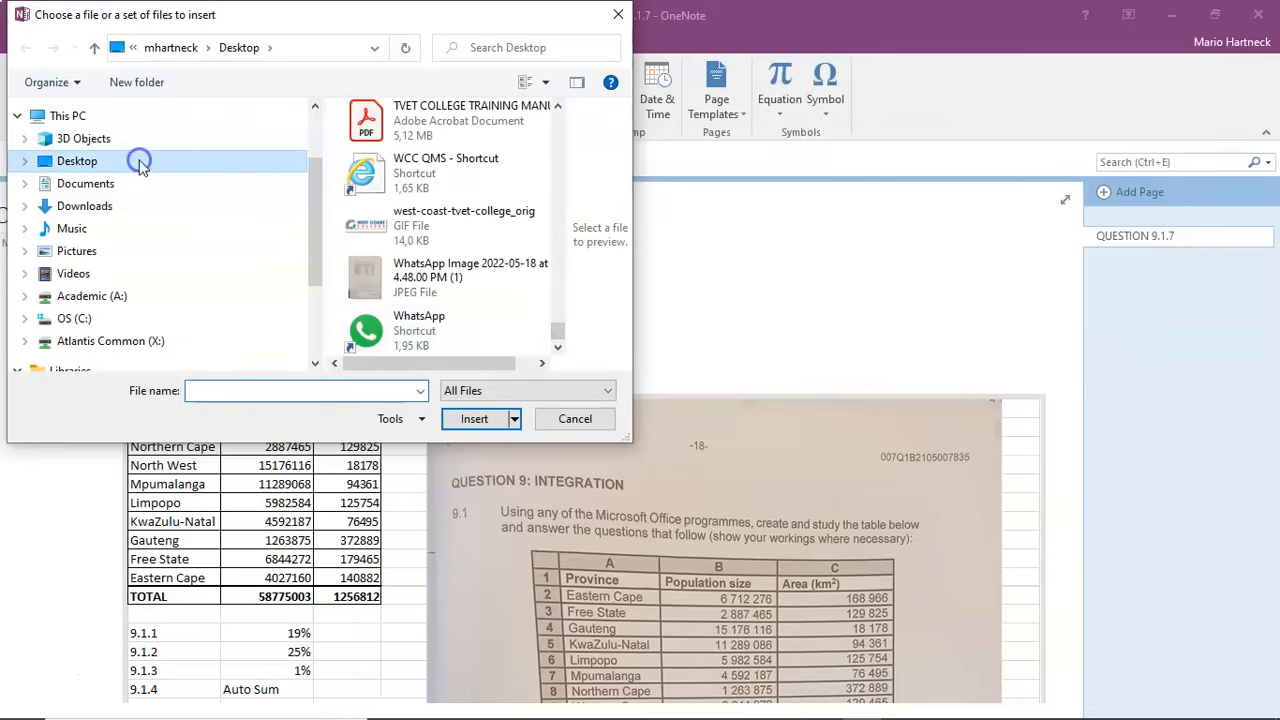
drag(550, 146, 560, 258)
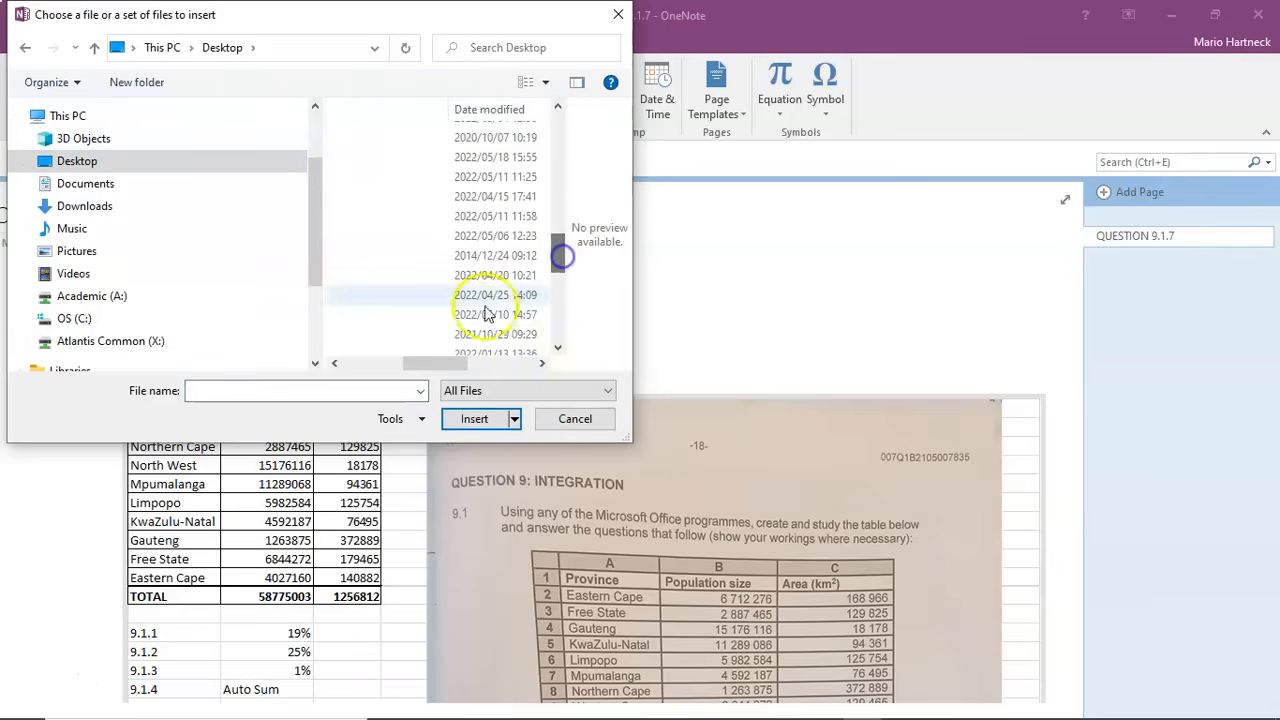
drag(445, 363, 380, 363)
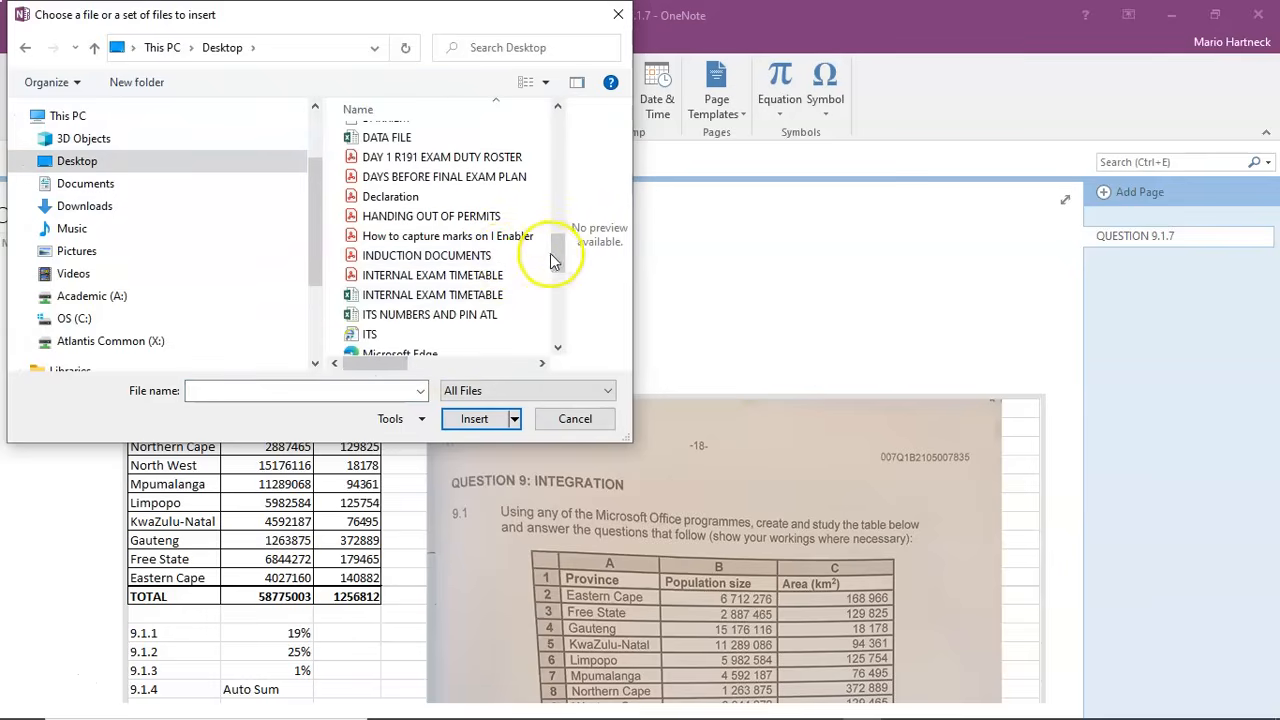
drag(560, 254, 564, 320)
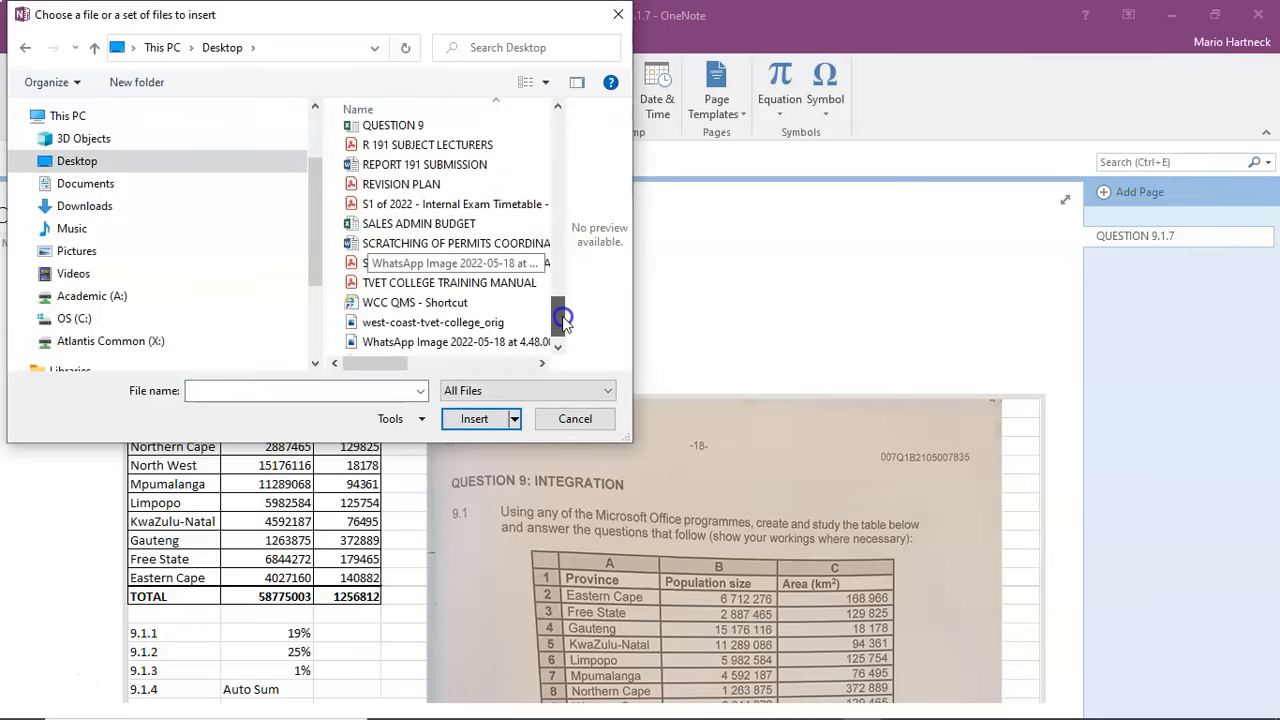
click(386, 128)
click(472, 419)
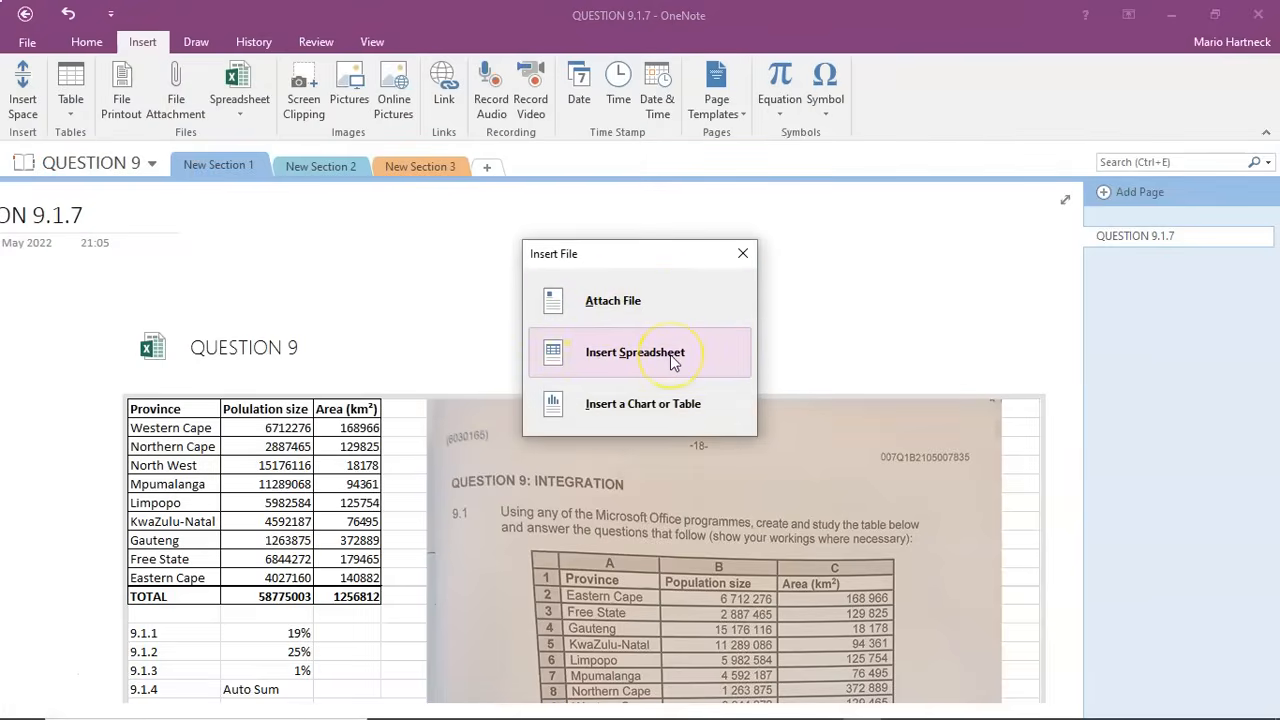
click(743, 253)
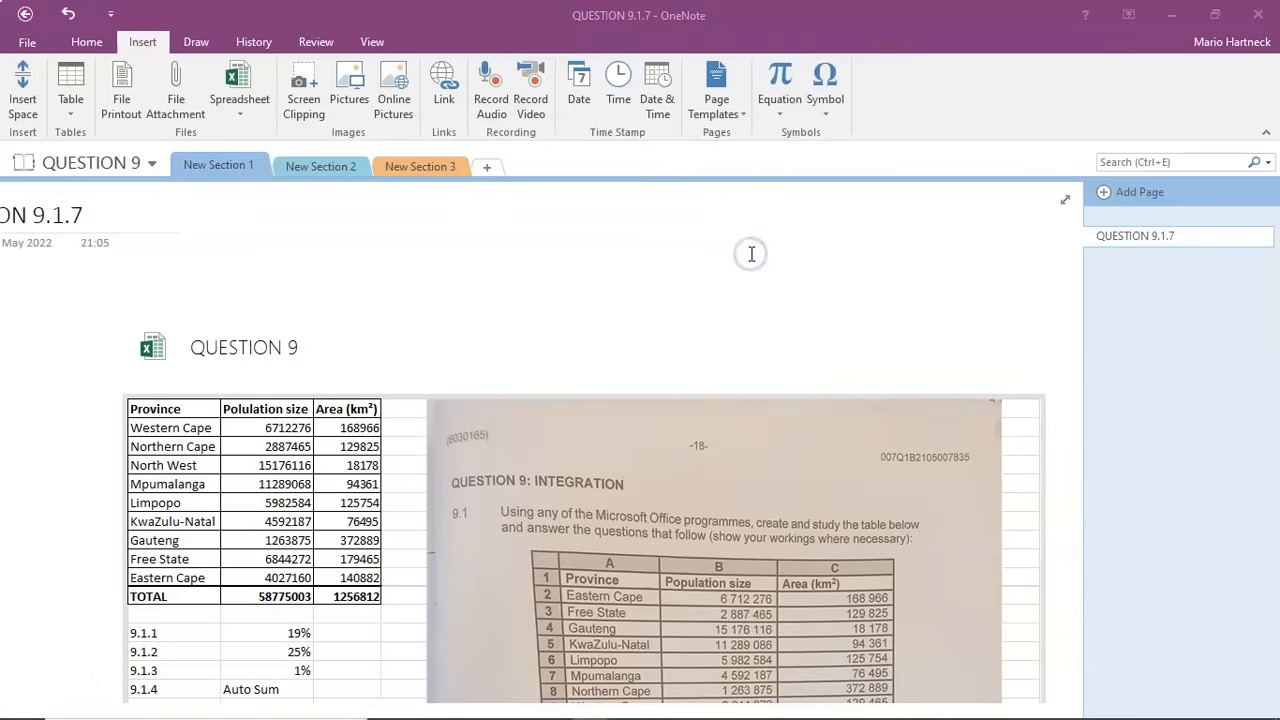
Switch to the QUESTION 9 Excel workbook and review the 9.1.8 answer against the exam sheet, then the header and printout instruction of question 9.2
mouse_move(800, 702)
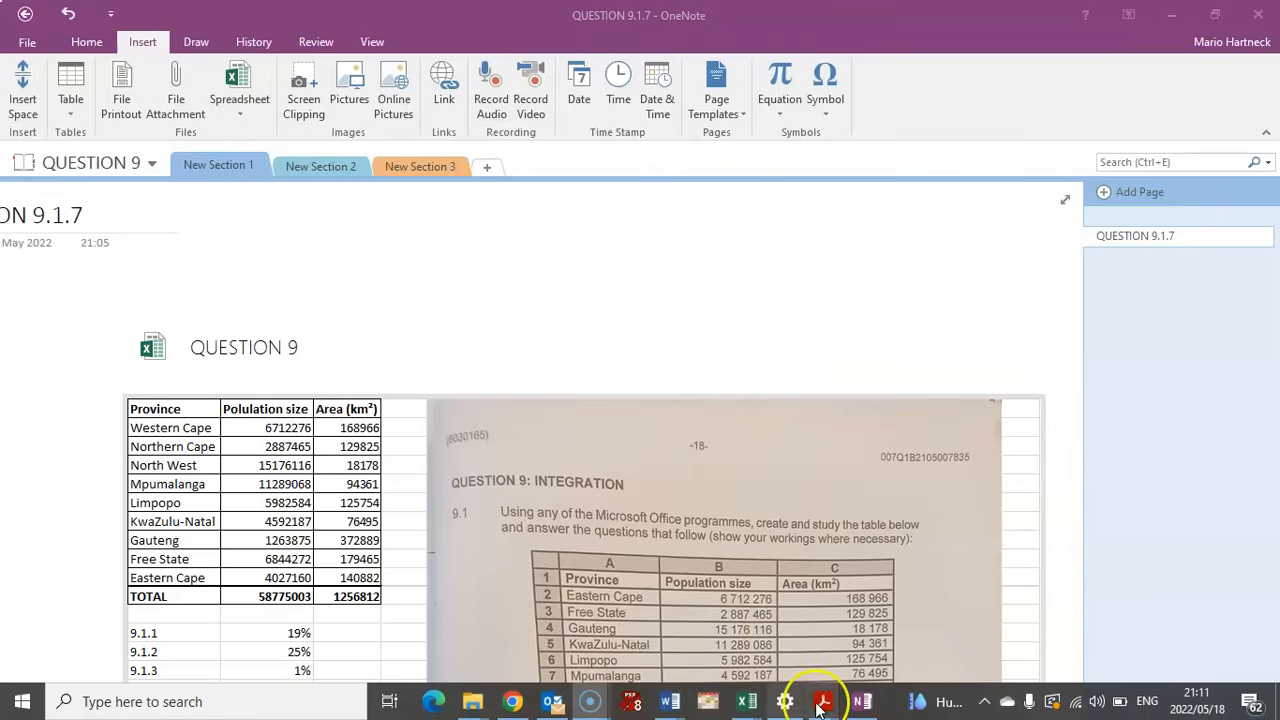
mouse_move(746, 702)
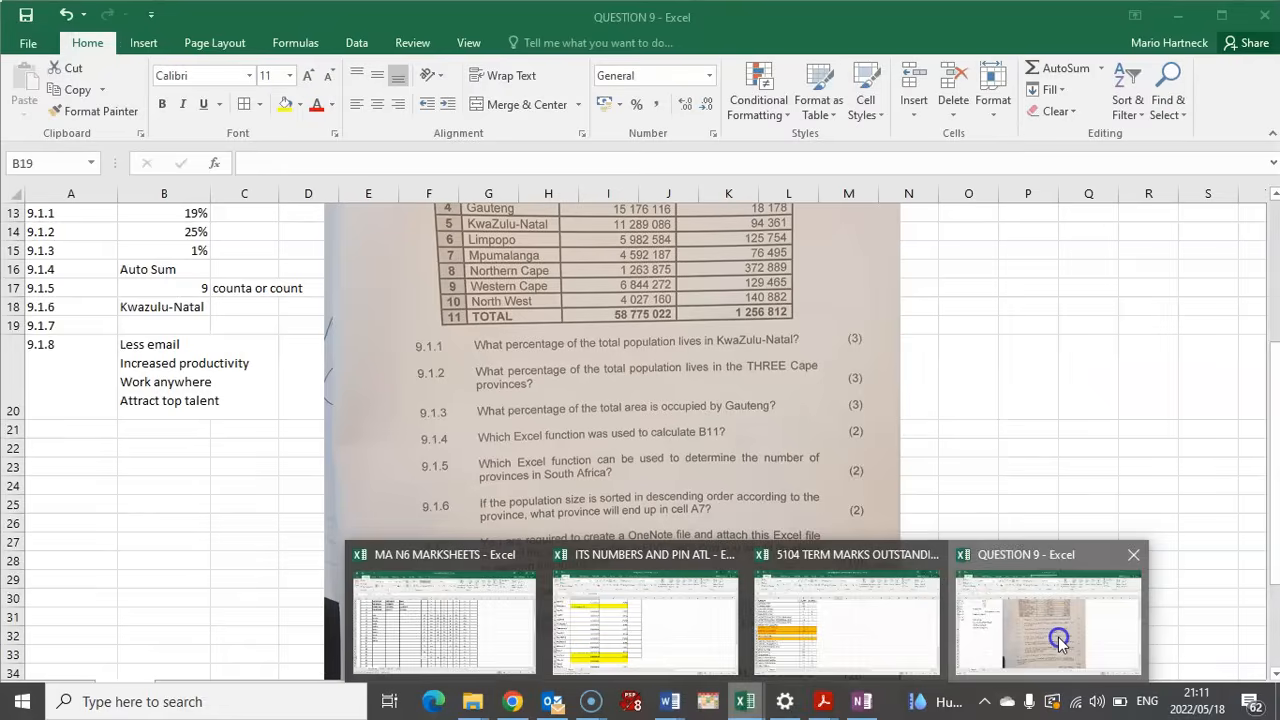
click(1060, 640)
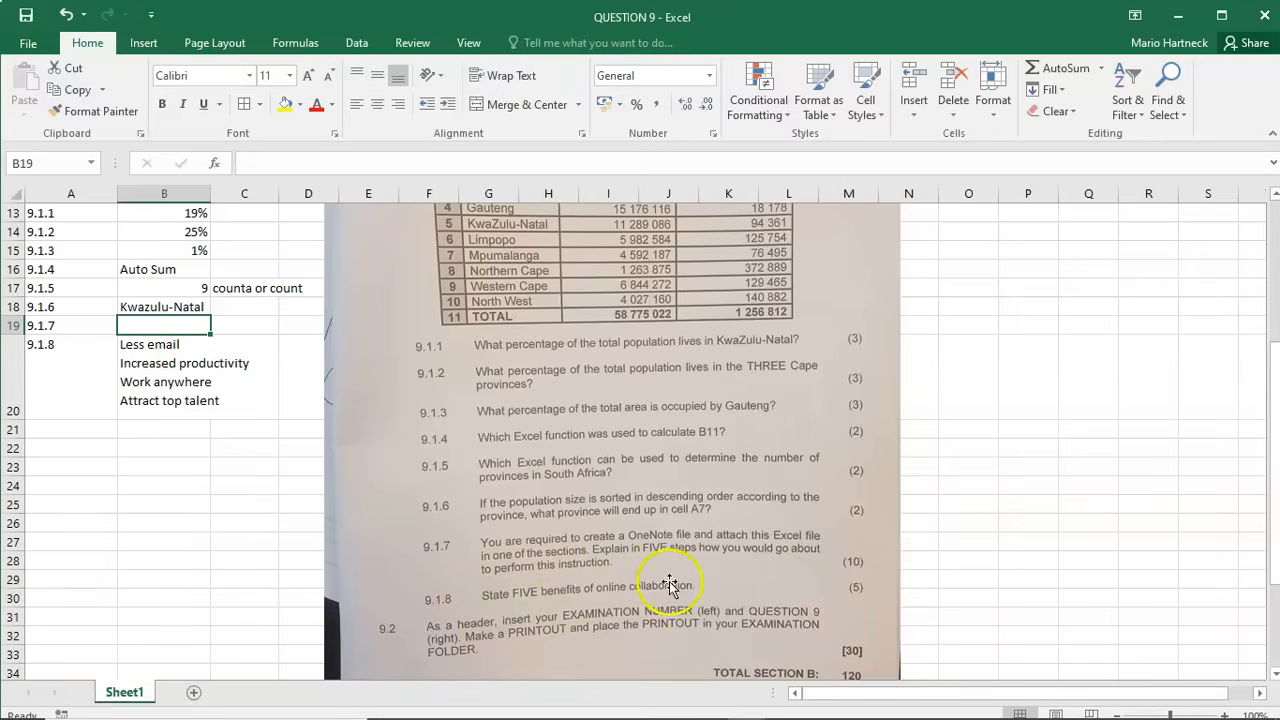
click(177, 373)
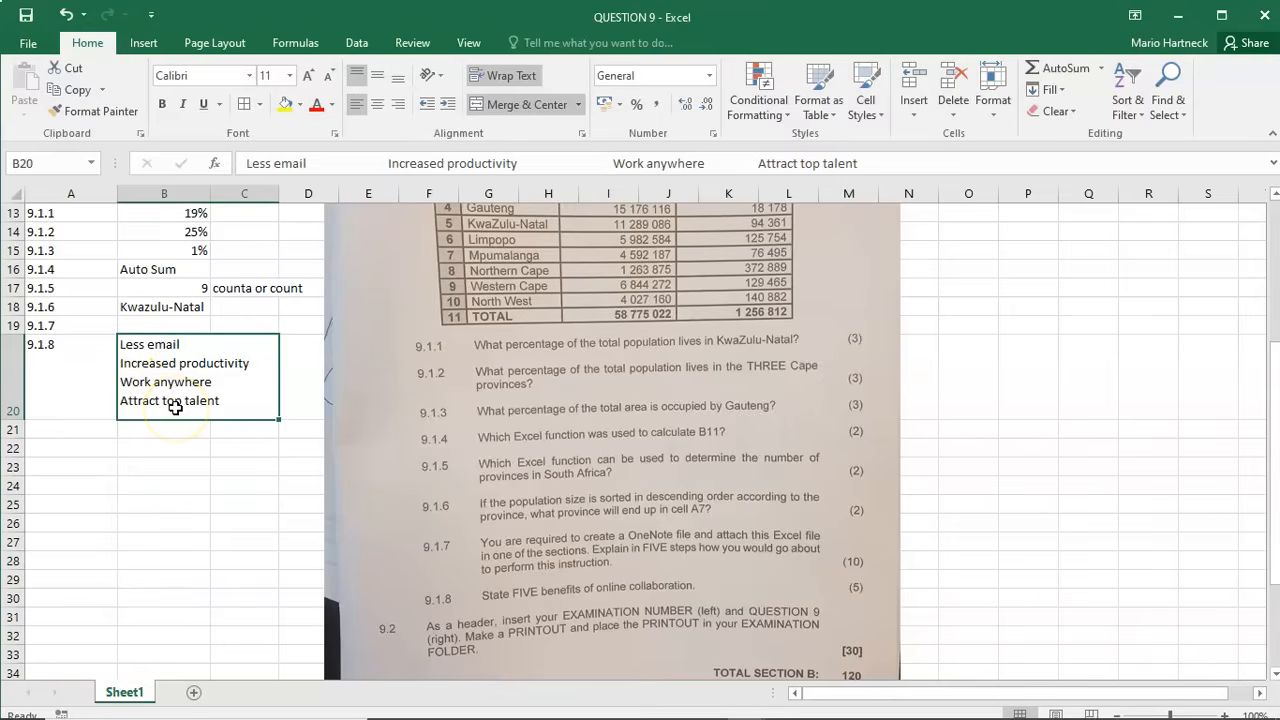
drag(1275, 463, 1275, 440)
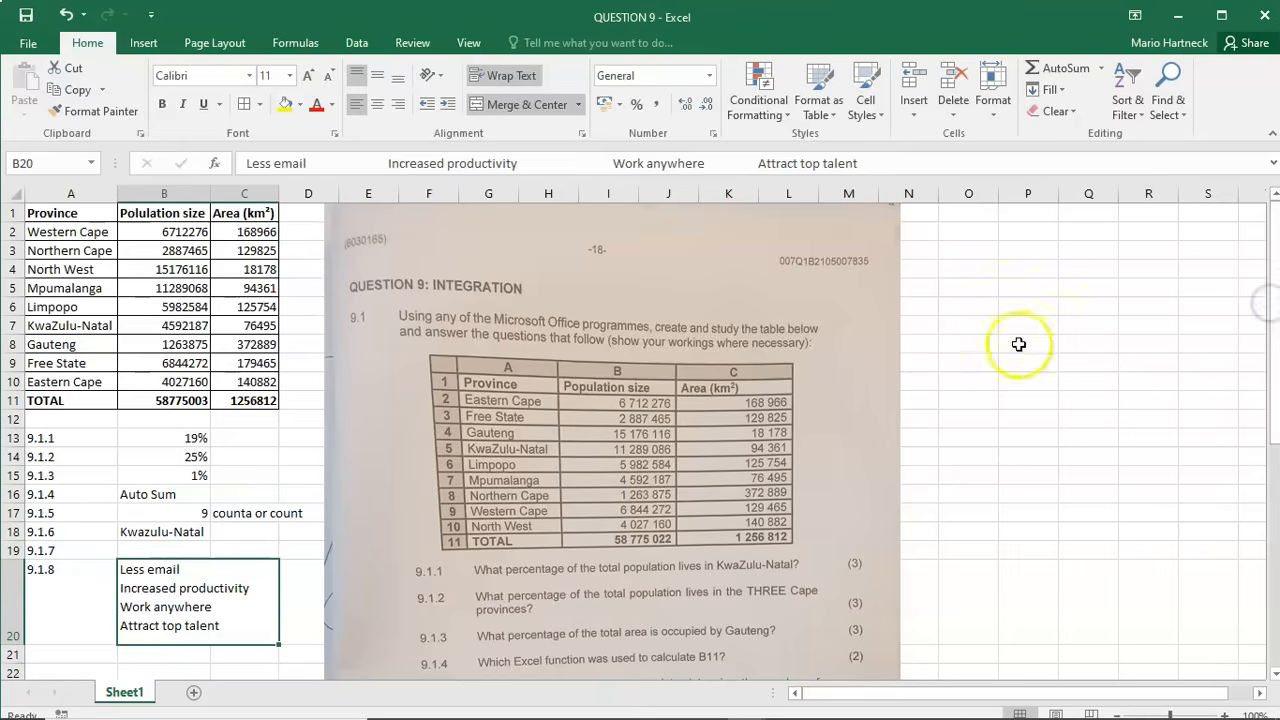
drag(1275, 358, 1274, 500)
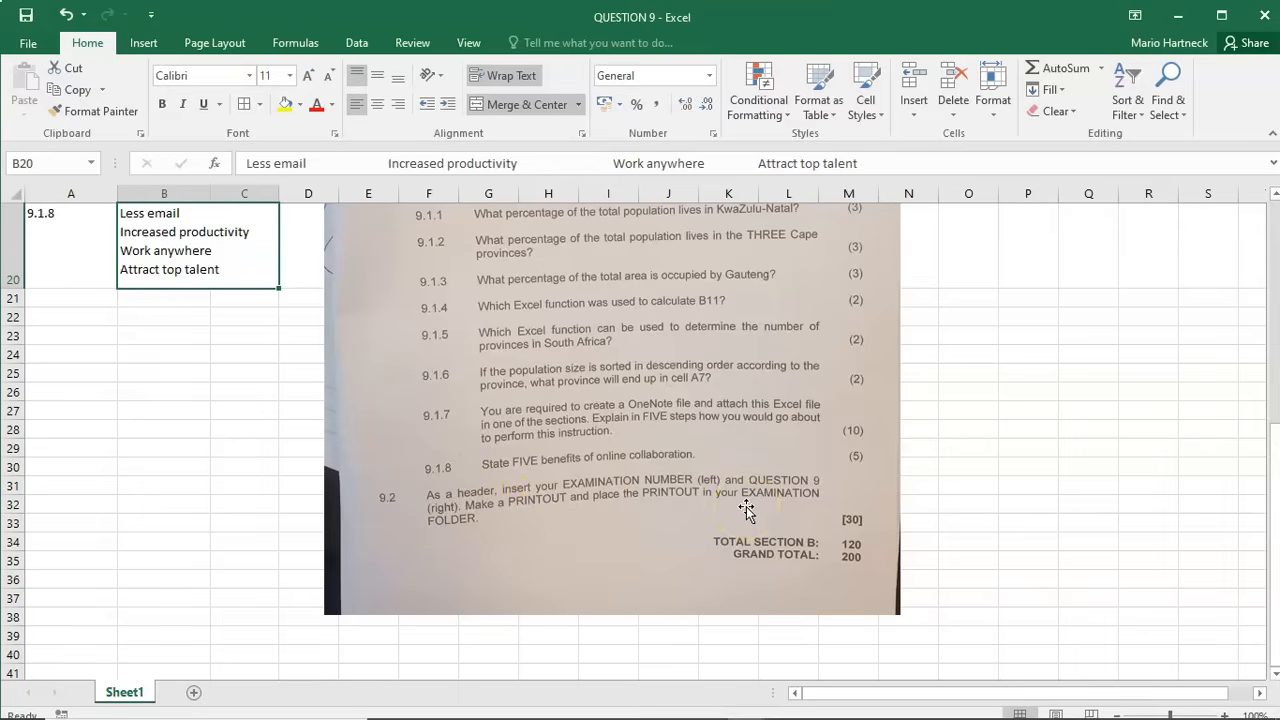
drag(1273, 444, 1273, 265)
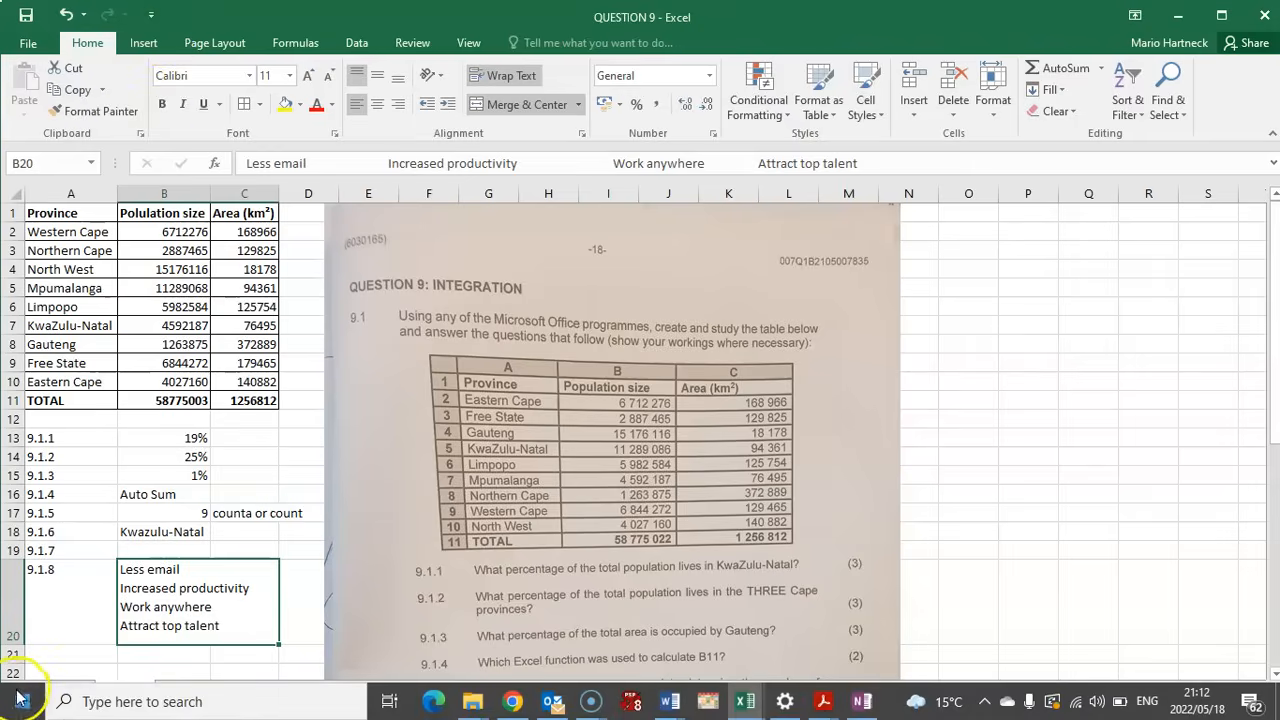
Add a custom page header with the examination number in the left section and QUESTION 9 in the right section, and return to the worksheet
click(28, 44)
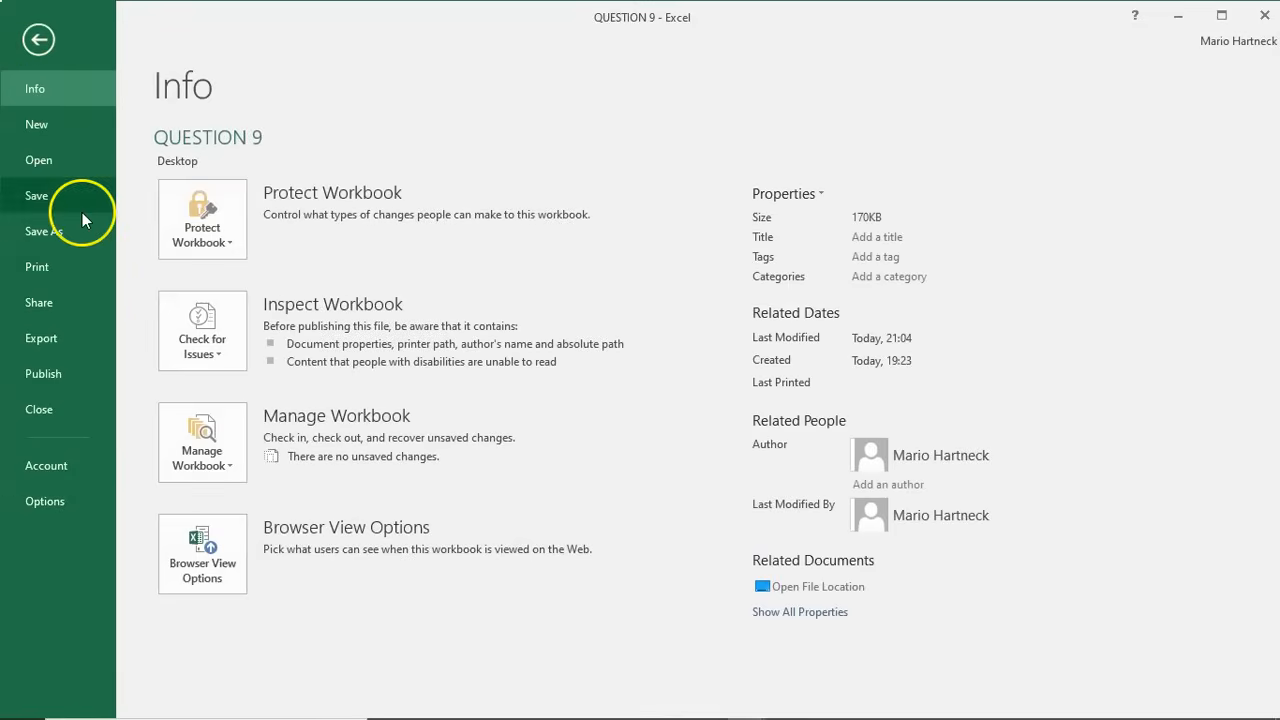
click(36, 270)
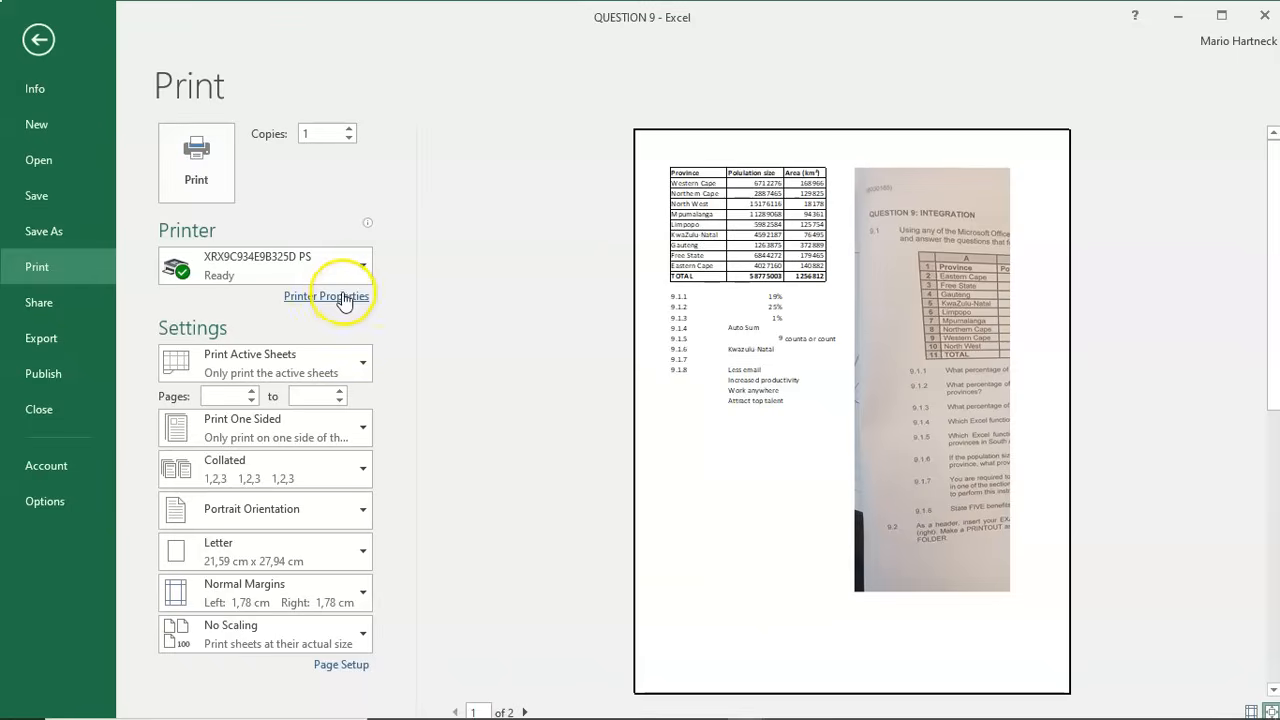
click(351, 665)
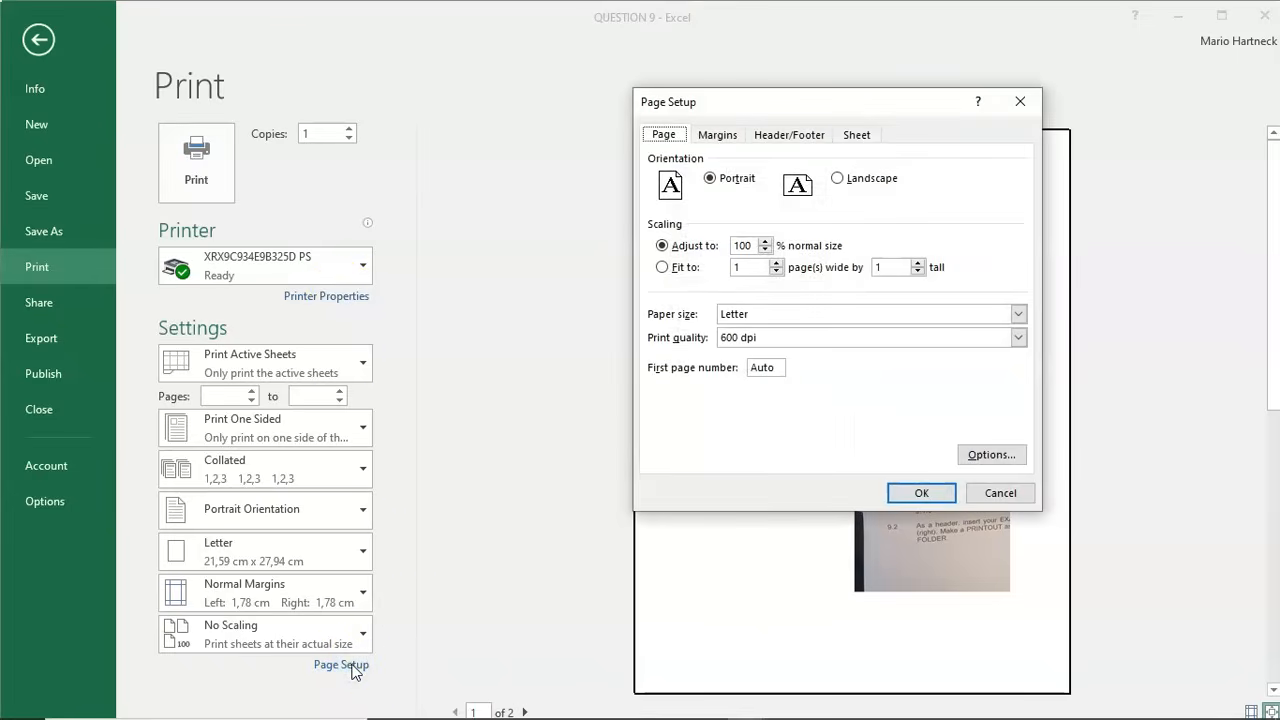
click(799, 142)
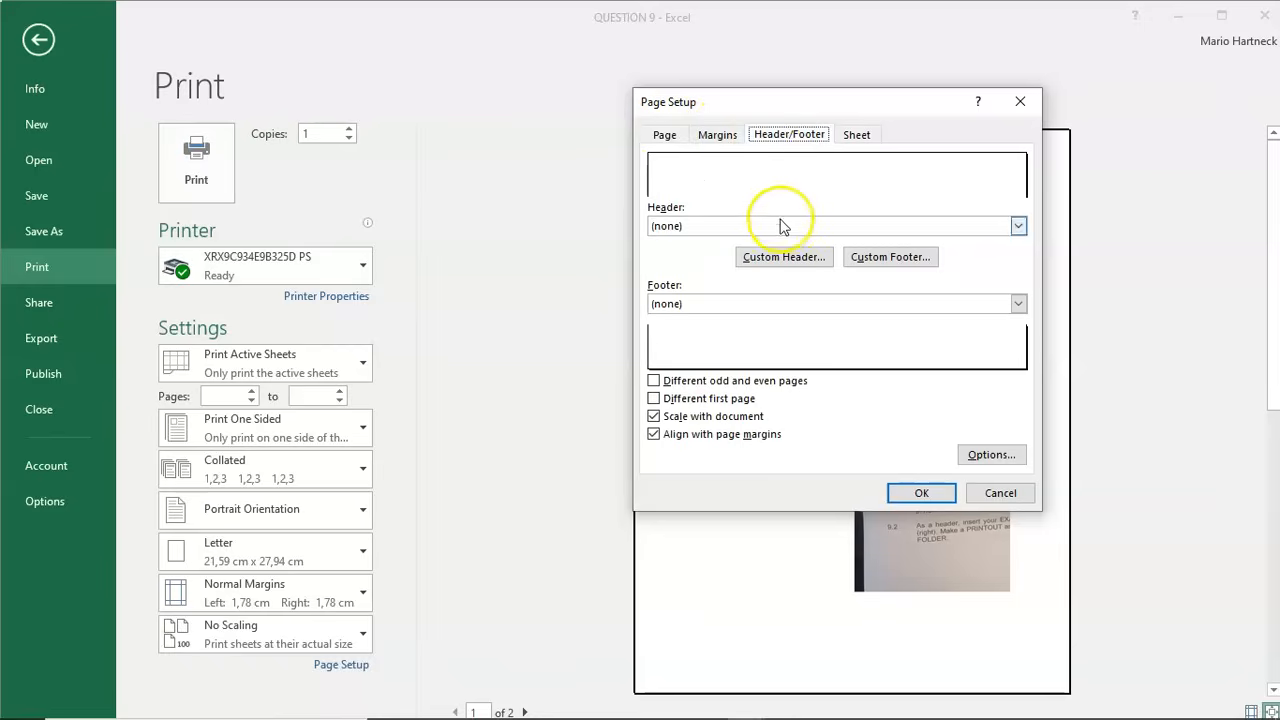
click(786, 260)
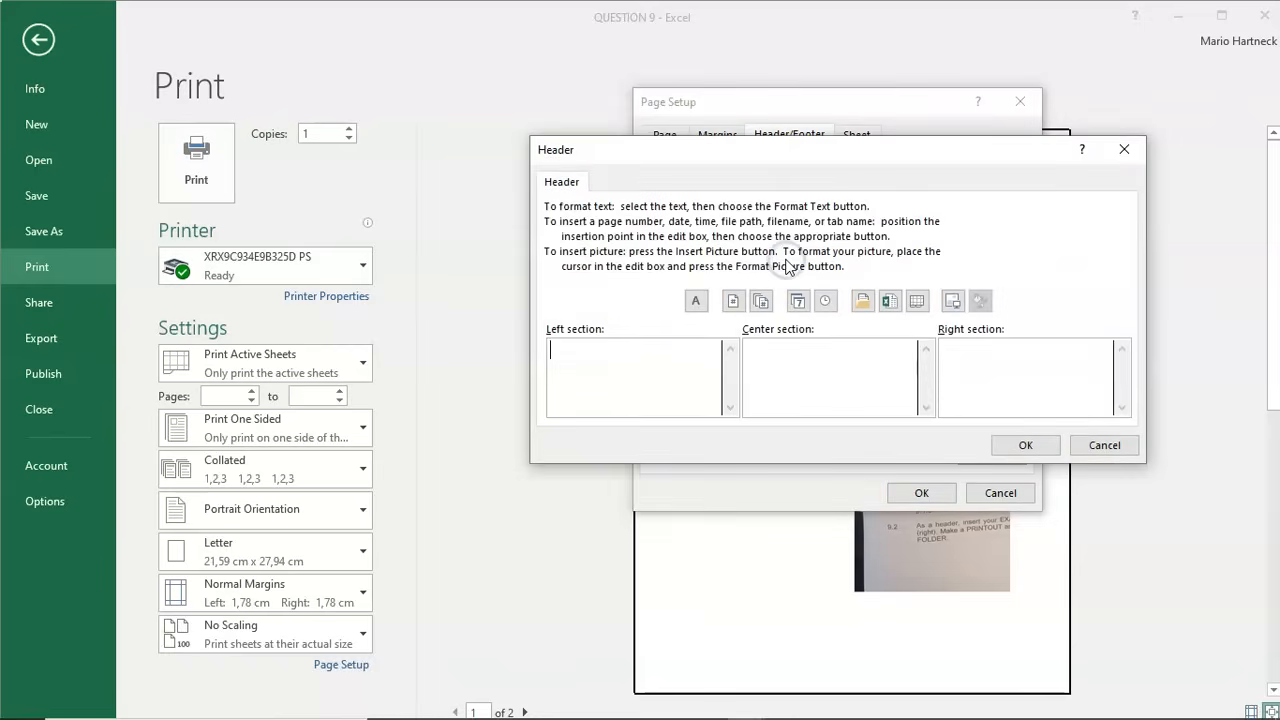
click(584, 354)
click(991, 363)
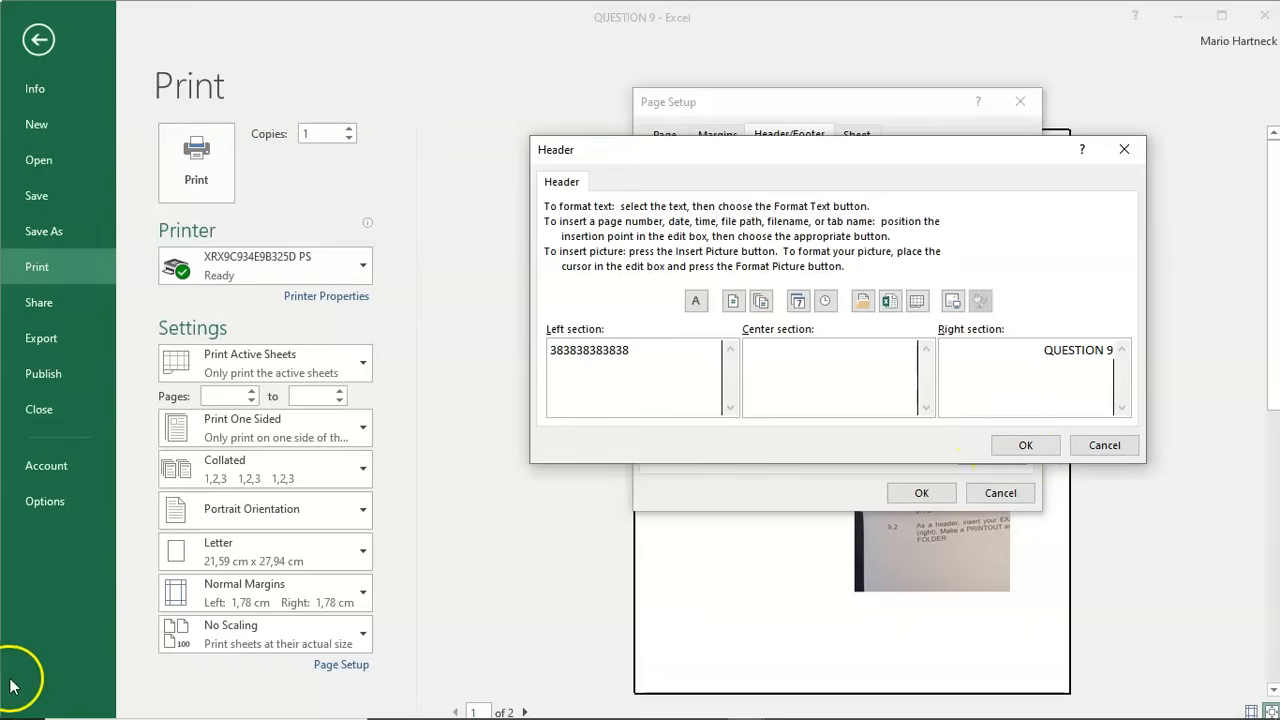
key(Return)
click(918, 493)
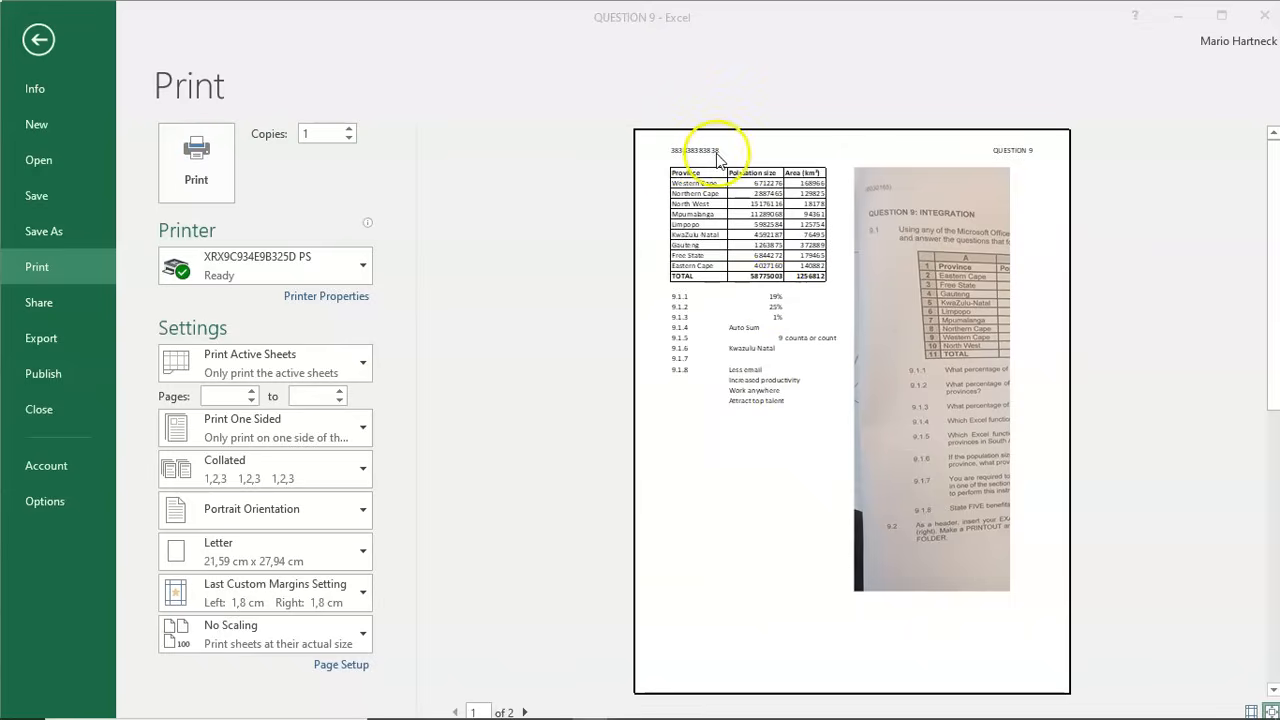
click(39, 40)
click(39, 40)
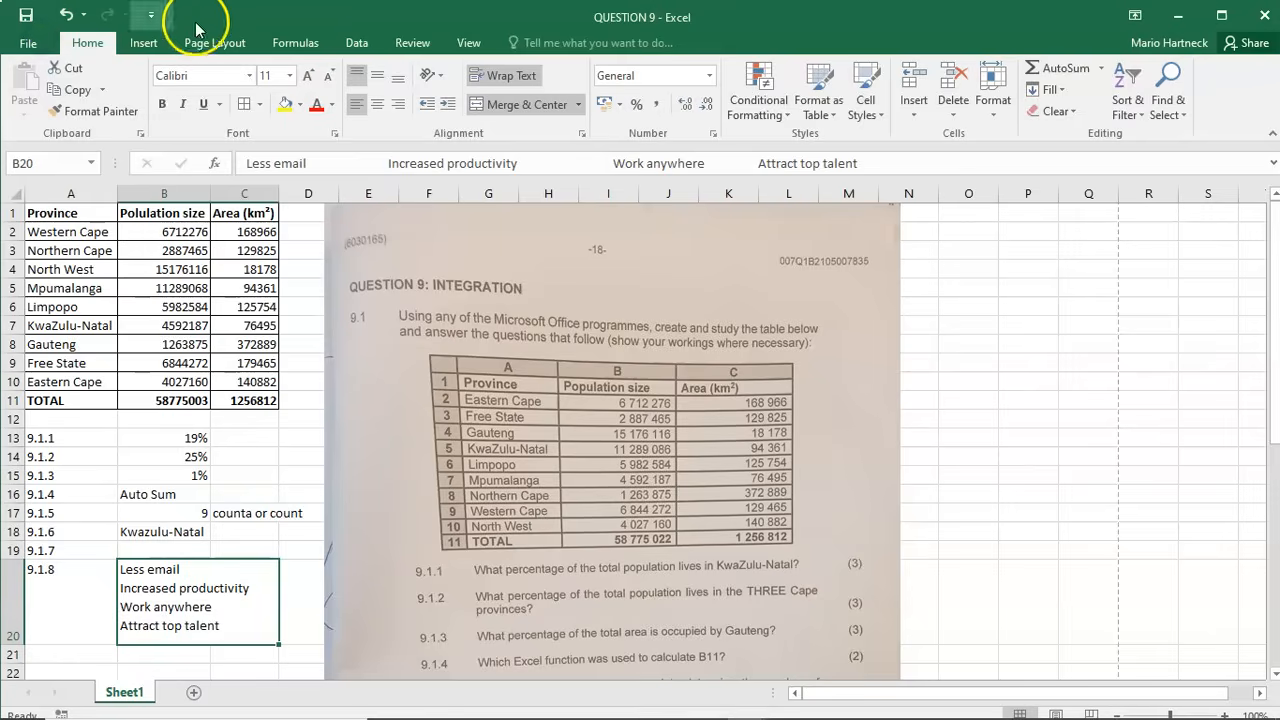
Open the custom header through Page Setup from the worksheet and check its left and right sections
click(216, 45)
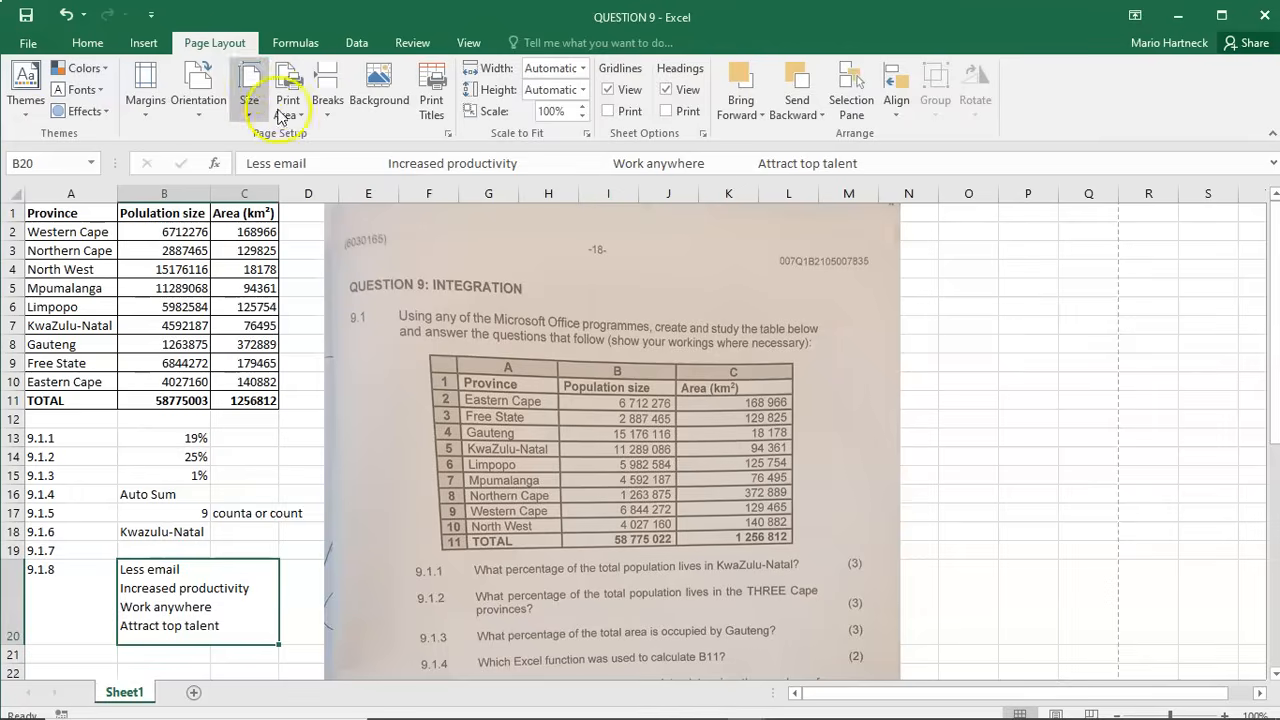
click(448, 135)
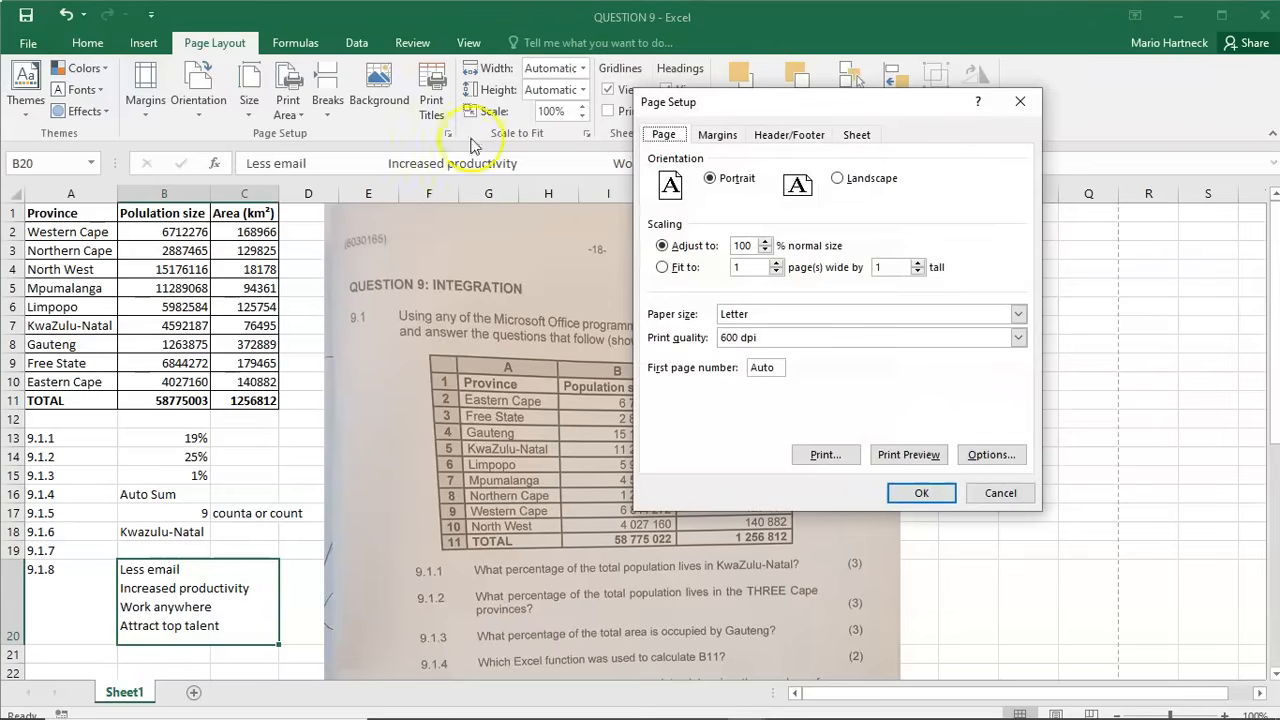
click(789, 137)
click(784, 257)
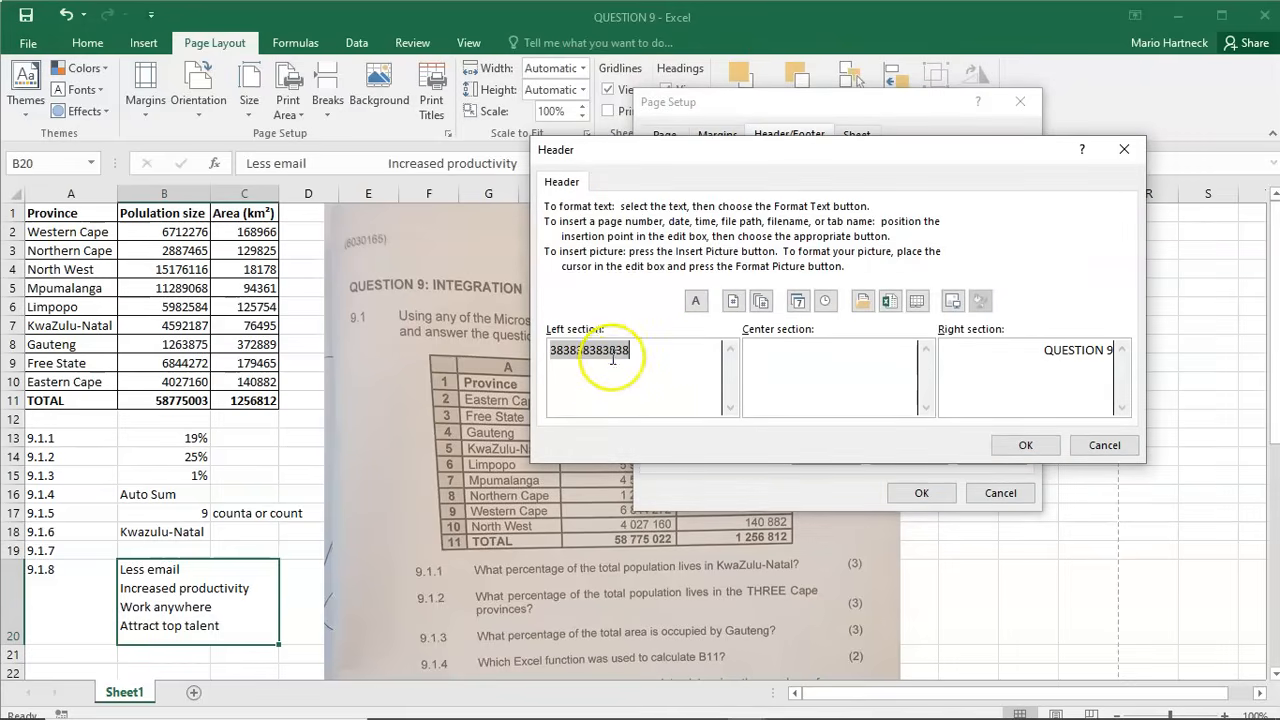
click(610, 357)
click(1044, 352)
click(1025, 445)
click(922, 494)
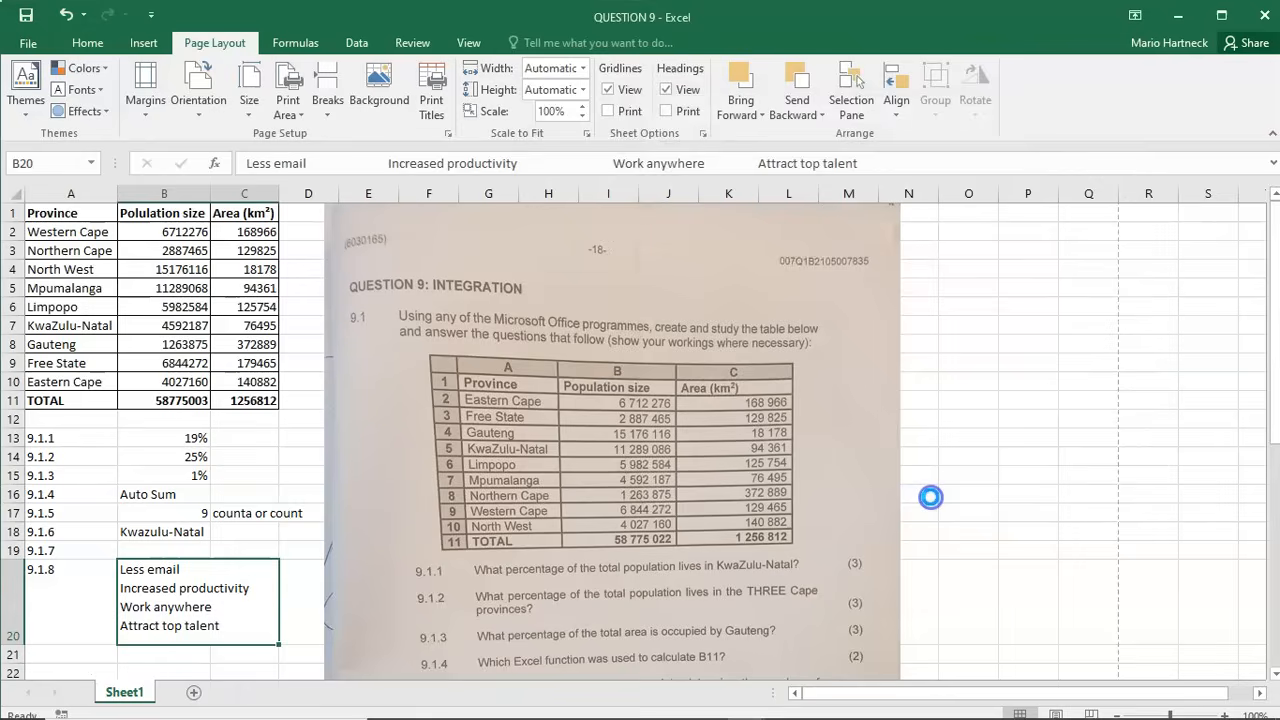
drag(1275, 282, 1275, 655)
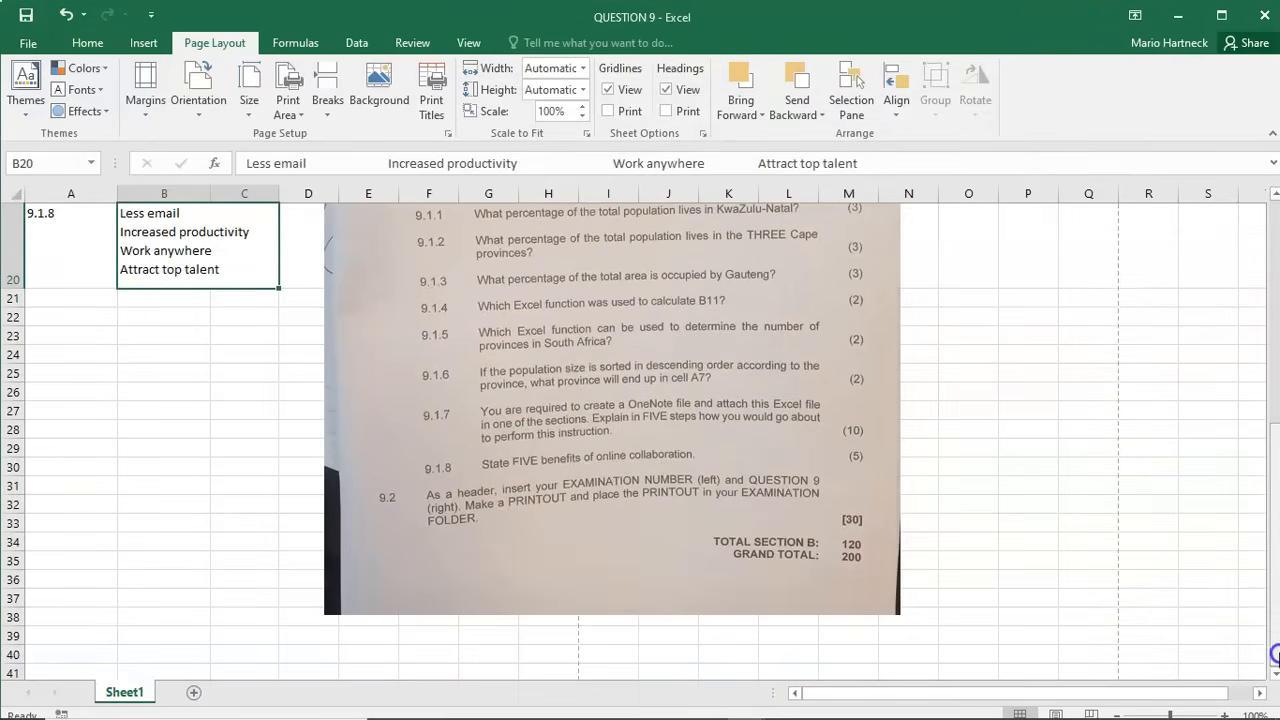
drag(1270, 571, 1273, 308)
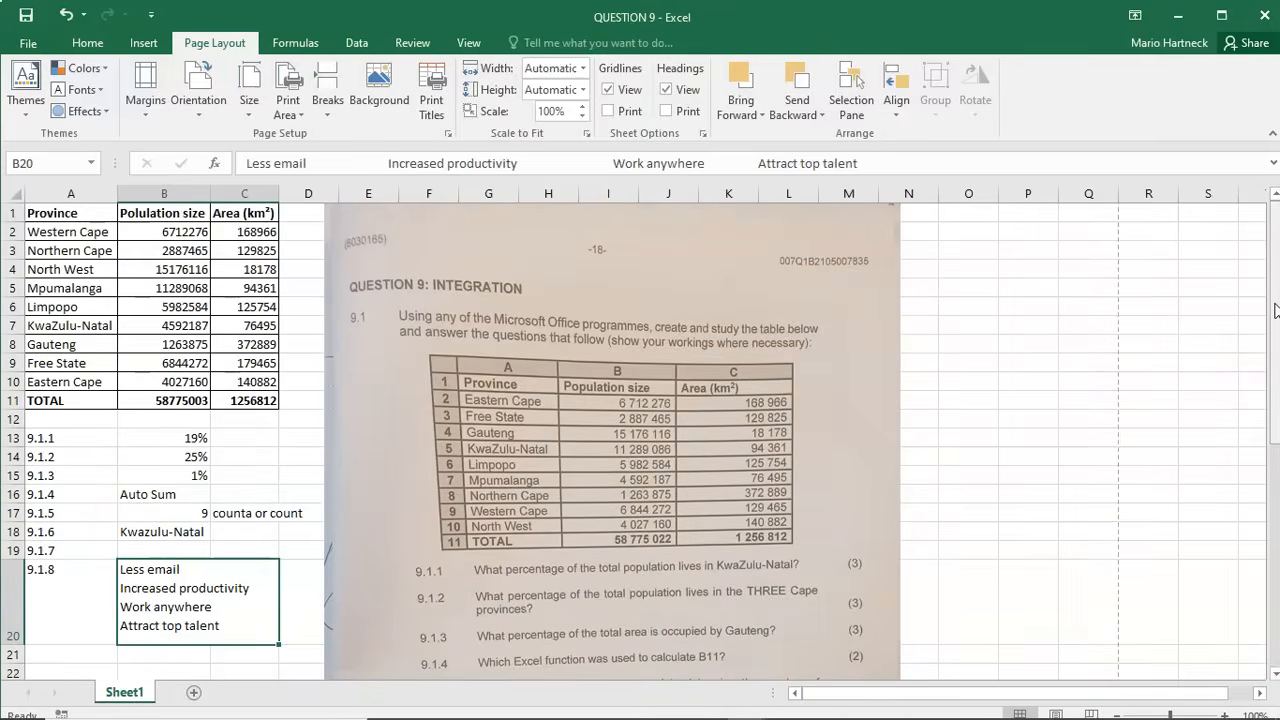
drag(1277, 300, 1276, 235)
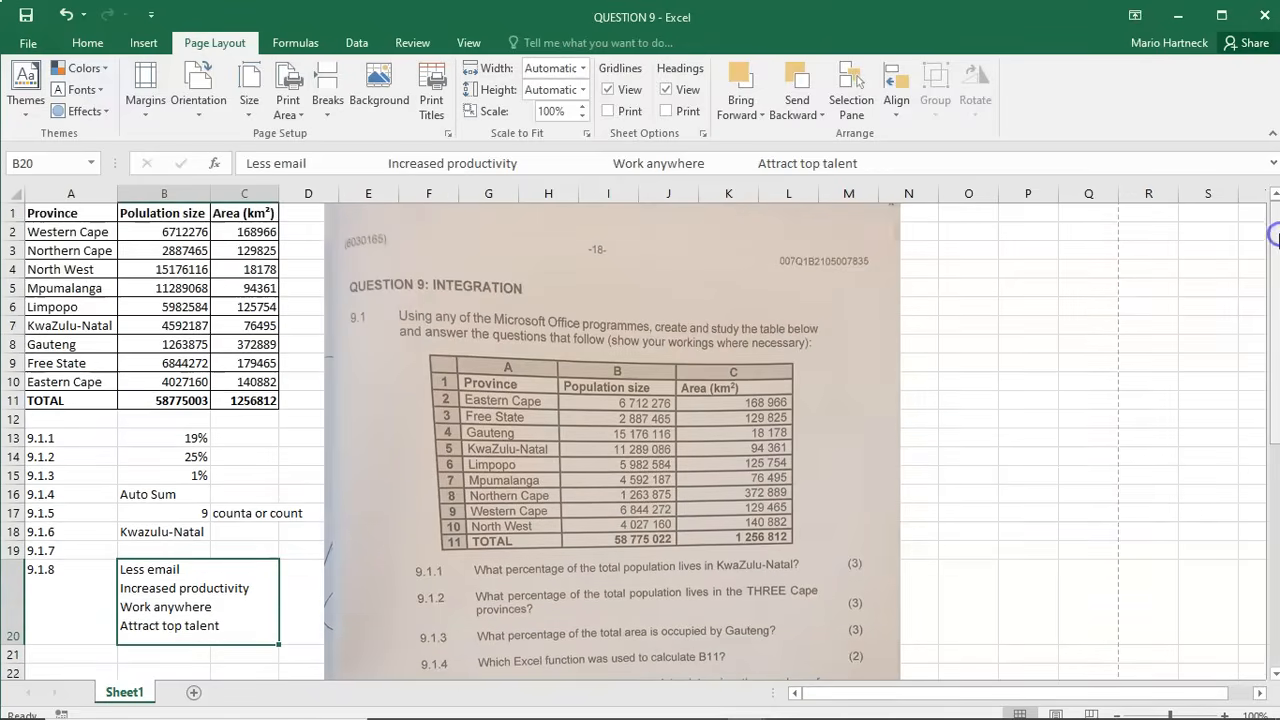